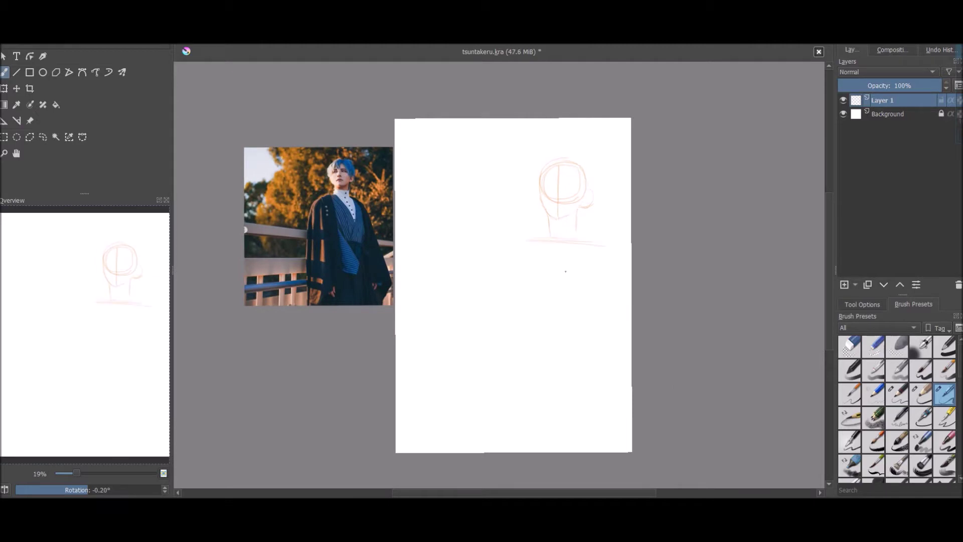
- Restart the figure sketch on a fresh layer with orange guide lines for the head, chin, shoulders and waist
key("ctrl+t")
scroll(335, 176, "up", 5)
left_click(4, 72)
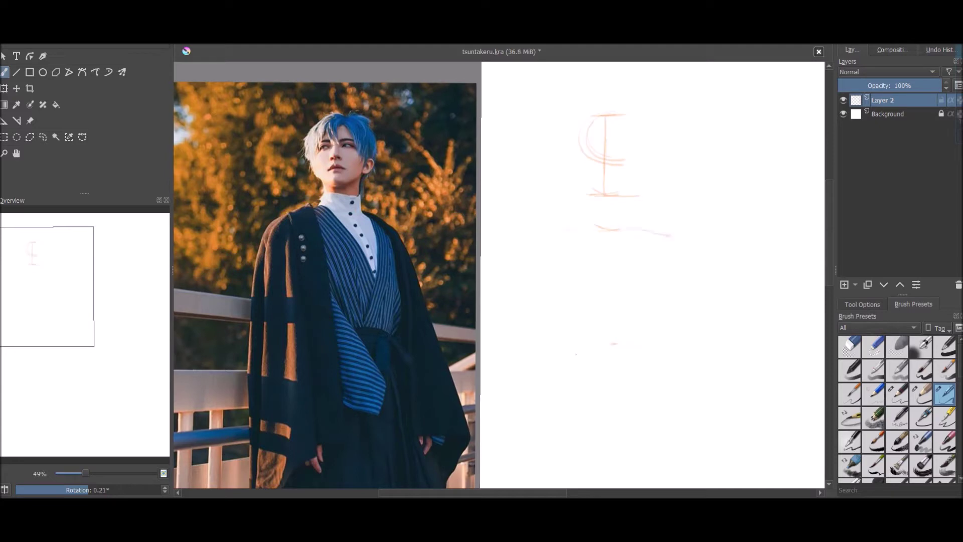
- Sketch the head, ear, high collar, crossed robe, sash, long coat sleeves and hands in orange, following the reference photo
scroll(706, 389, "down", 2)
right_click(628, 250)
right_click(563, 279)
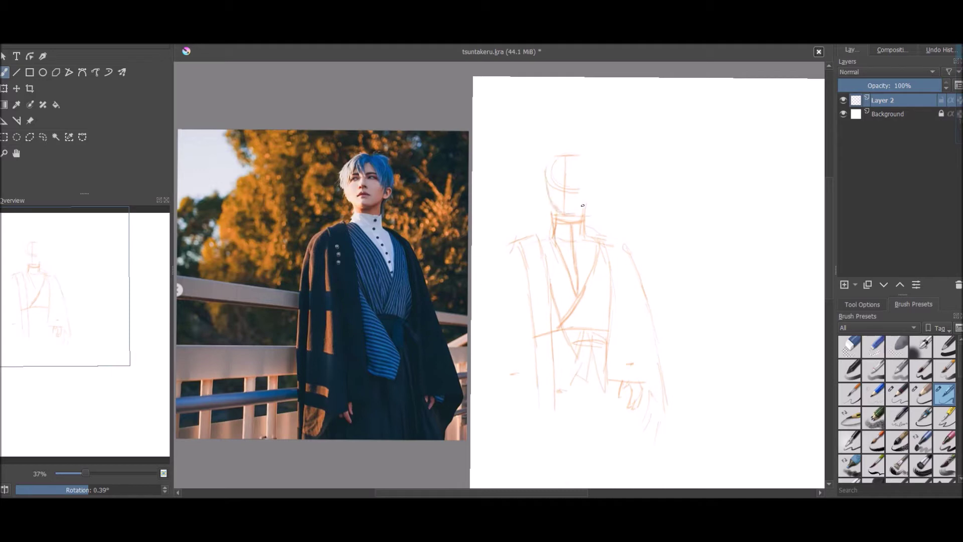
scroll(527, 269, "down", 2)
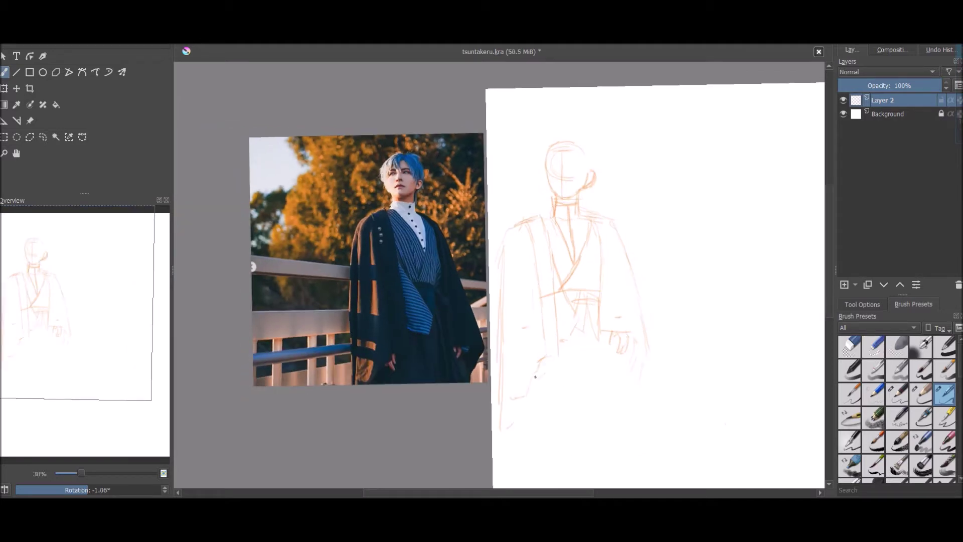
mouse_move(602, 331)
left_mouse_down()
mouse_move(647, 346)
mouse_move(602, 333)
mouse_move(605, 350)
left_mouse_up()
- Transform the figure sketch so it sits farther right and lower on the canvas
key("b")
key("ctrl+t")
scroll(577, 351, "down", 2)
mouse_move(577, 306)
left_mouse_down()
mouse_move(763, 460)
mouse_move(649, 375)
mouse_move(665, 273)
left_mouse_up()
key("b")
right_click(607, 276)
left_click(897, 114)
left_click(881, 100)
key("shift+Delete")
key("Insert")
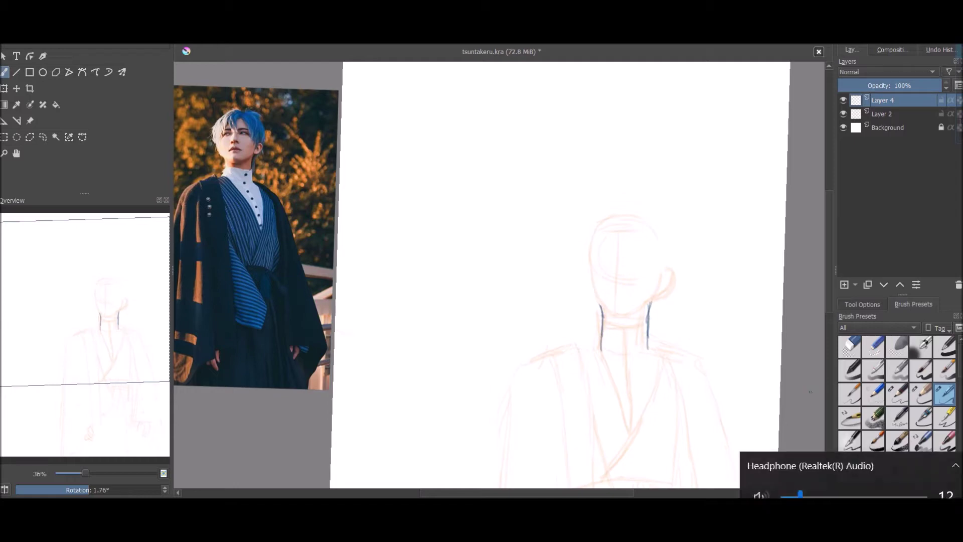
left_click_drag(596, 298, 633, 312)
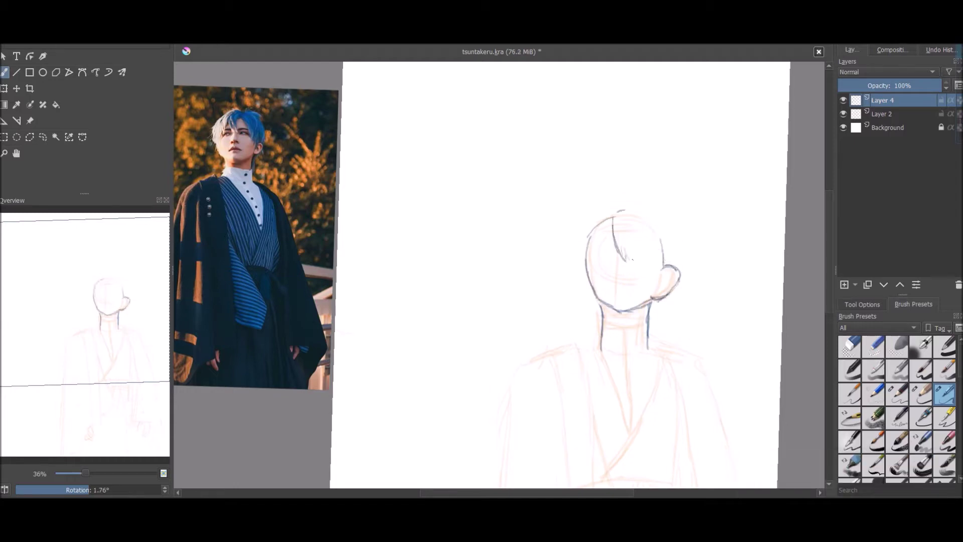
key("shift+Delete")
- On a new layer, block in the hair with broad blue strokes on the right and a tan patch on the left
key("Insert")
scroll(694, 209, "down", 3)
scroll(699, 271, "up", 4)
mouse_move(635, 184)
left_mouse_down()
mouse_move(656, 227)
mouse_move(642, 229)
left_mouse_up()
left_click_drag(637, 188, 667, 236)
mouse_move(672, 191)
left_mouse_down()
mouse_move(697, 281)
mouse_move(673, 302)
left_mouse_up()
left_click(211, 119, "ctrl")
mouse_move(622, 181)
left_mouse_down()
mouse_move(603, 206)
mouse_move(597, 268)
left_mouse_up()
scroll(616, 240, "down", 1)
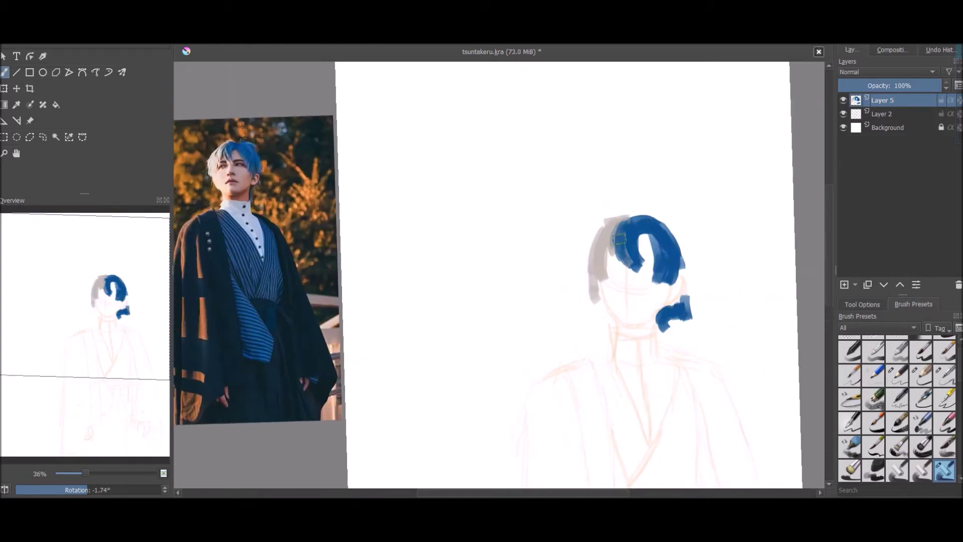
key("ctrl+z")
- Hide the figure layers and fill a new layer beneath them with dark slate fading to a pale sky at the upper left
scroll(651, 298, "down", 3)
key("Page_Down")
key("Page_Down")
key("Insert")
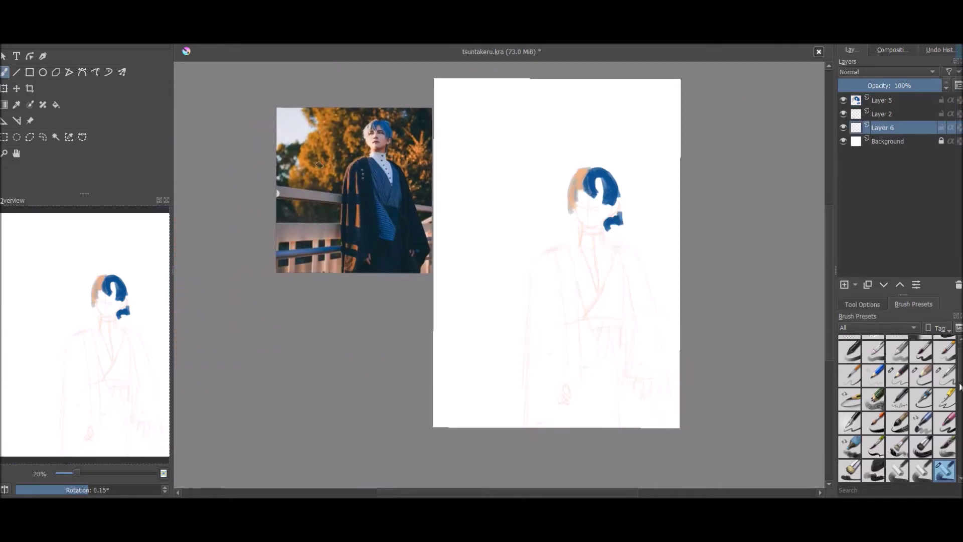
left_click(56, 104)
left_click(843, 100)
left_click(843, 114)
left_click(501, 251)
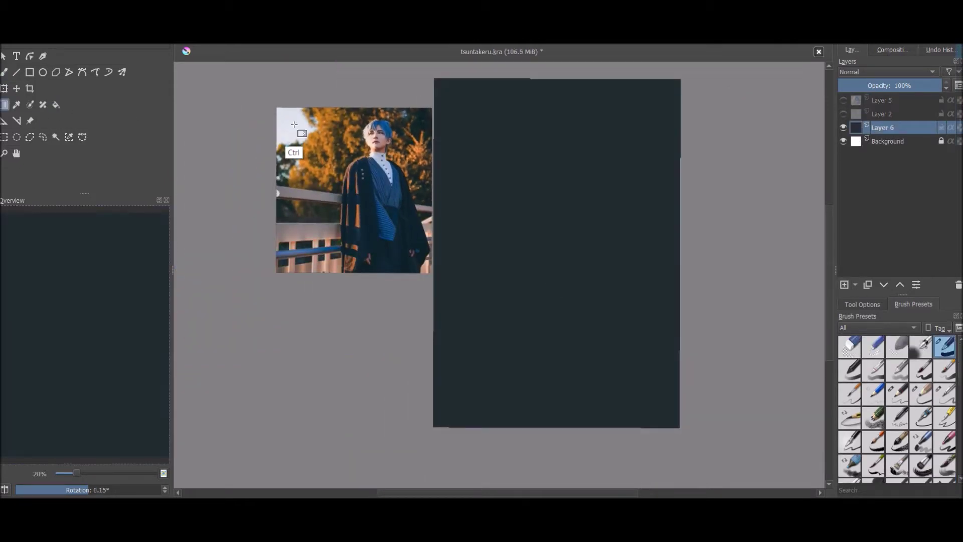
scroll(527, 329, "down", 1)
left_click_drag(527, 329, 476, 226)
- On another new layer, draw two straight grey bridge rails across the canvas, the lower one widened
key("Insert")
key("v")
mouse_move(416, 290)
left_mouse_down()
mouse_move(667, 300)
mouse_move(662, 284)
left_mouse_up()
left_click_drag(431, 322, 647, 321)
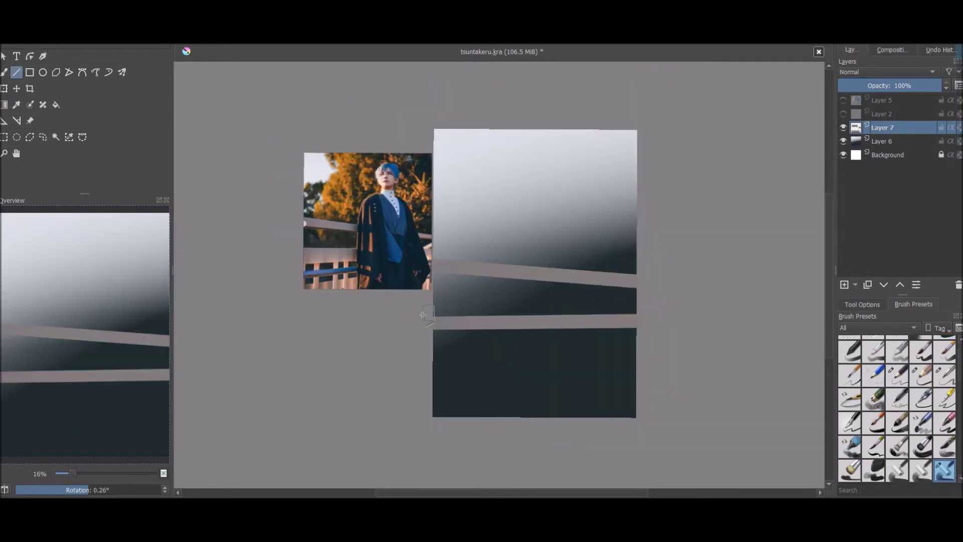
left_click_drag(432, 306, 647, 307)
- On the sky layer, paint dark foliage and golden autumn leaves behind the rails with a leaf stamp brush
key("Page_Down")
key("slash")
mouse_move(502, 150)
left_mouse_down()
mouse_move(531, 148)
mouse_move(592, 236)
mouse_move(564, 183)
mouse_move(499, 301)
mouse_move(527, 211)
mouse_move(580, 216)
mouse_move(582, 236)
mouse_move(602, 251)
mouse_move(612, 210)
left_mouse_up()
left_click_drag(612, 211, 541, 66)
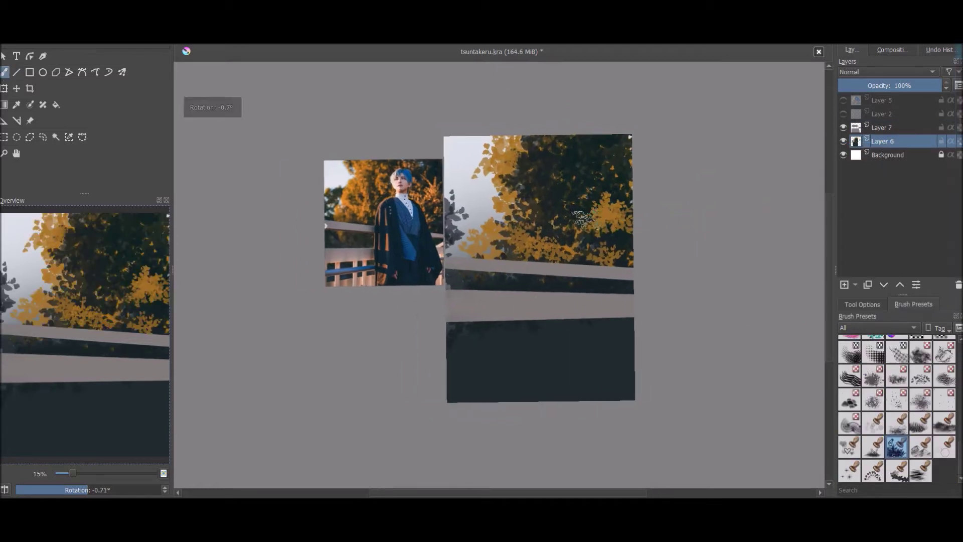
mouse_move(552, 221)
left_mouse_down()
mouse_move(457, 213)
mouse_move(454, 223)
left_mouse_up()
mouse_move(506, 281)
left_mouse_down()
mouse_move(471, 281)
mouse_move(587, 278)
left_mouse_up()
- Draw vertical grey fence posts below the lower rail and shade the railing with orange and muted grey strokes
key("Page_Up")
key("slash")
left_click_drag(450, 321, 450, 404)
left_click_drag(484, 321, 484, 404)
mouse_move(525, 320)
left_mouse_down()
mouse_move(524, 402)
mouse_move(540, 403)
left_mouse_up()
mouse_move(584, 319)
left_mouse_down()
mouse_move(583, 386)
mouse_move(612, 401)
left_mouse_up()
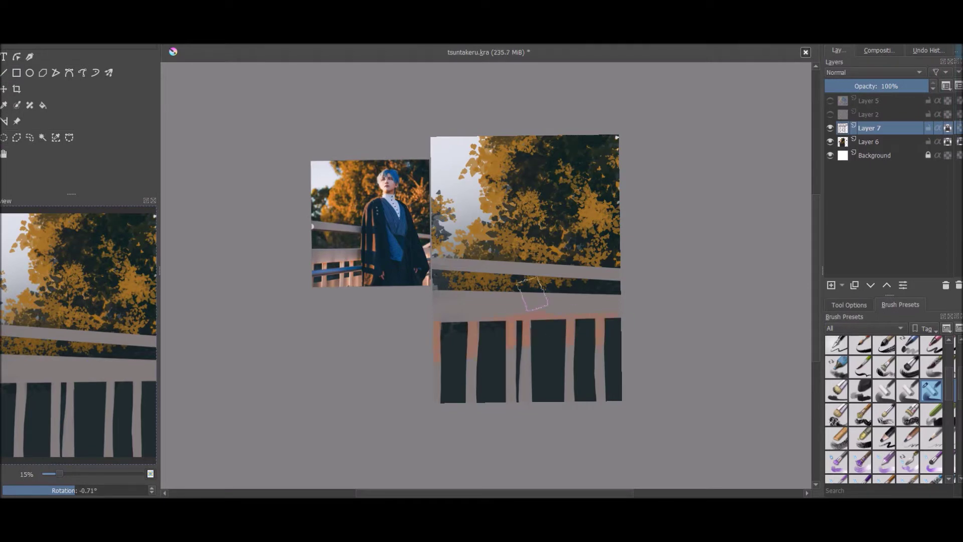
left_click_drag(620, 268, 433, 266)
left_click_drag(620, 301, 522, 306)
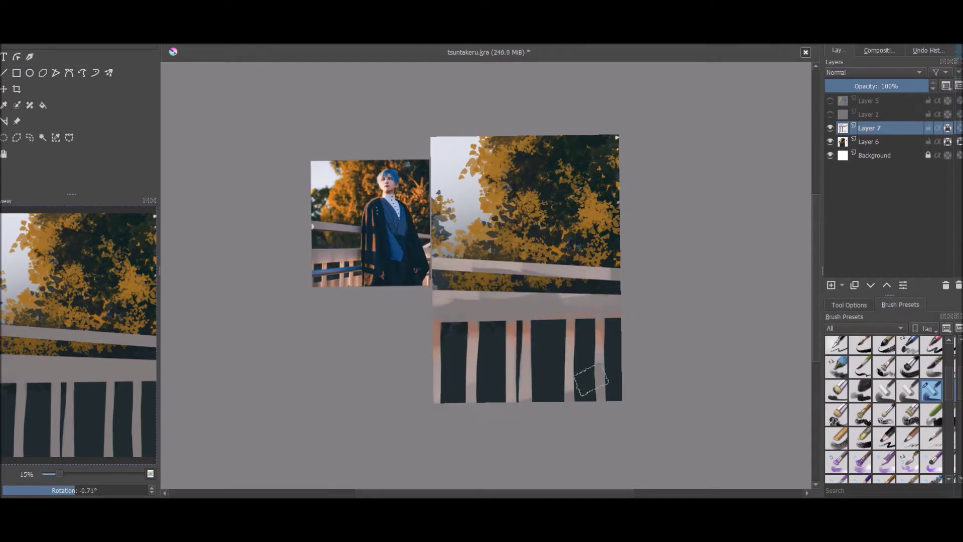
- On a new layer behind the posts, paint a pale slanted lower rail across the fence
key("Insert")
key("v")
left_click_drag(620, 381, 426, 384)
mouse_move(607, 356)
left_mouse_down()
mouse_move(422, 379)
mouse_move(655, 395)
left_mouse_up()
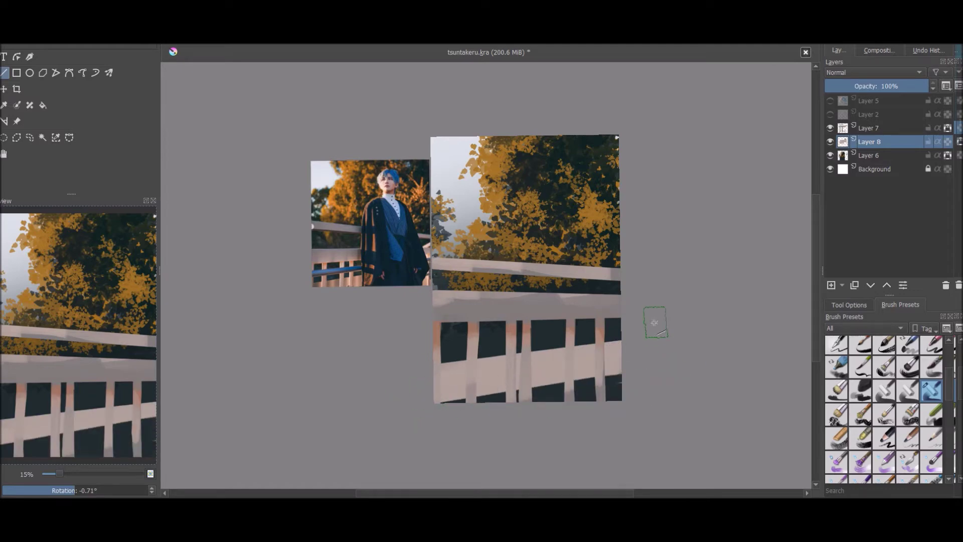
- Show the figure layers again and group the scenery layers under the name "background"
left_click(830, 101)
left_click(830, 114)
right_click(877, 151)
left_click(817, 279)
left_click(882, 182)
left_click(883, 128)
double_click(883, 128)
type("background")
key("Return")
- Hide the background group and block in the face with a peach skin tone on Layer 5
left_click(837, 128)
left_click(869, 114)
left_click(830, 129)
left_click(869, 100)
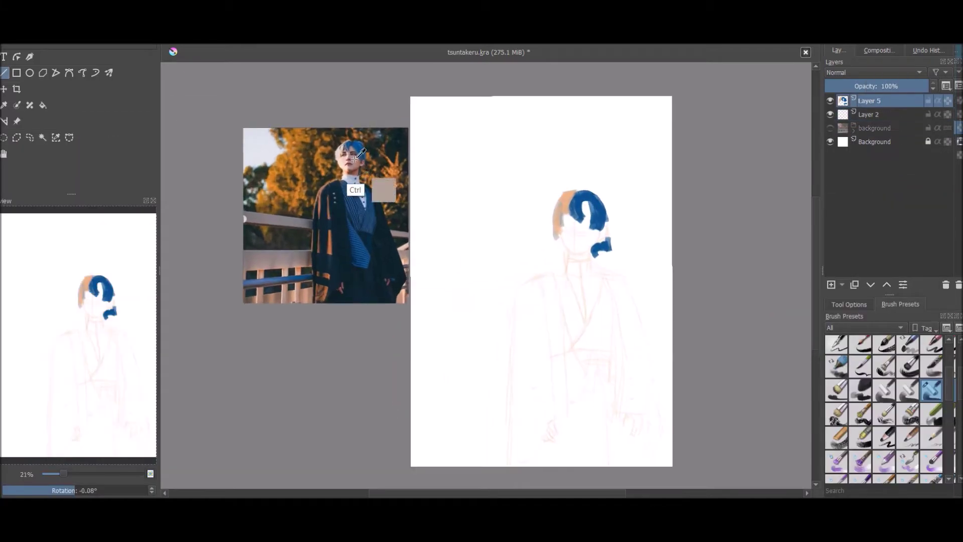
right_click(568, 237)
left_click_drag(582, 205, 592, 301)
- Block in the navy crossed robe, the skin-toned hands and the near-black skirt using colors sampled from the photo
left_click(355, 230, "ctrl")
left_click_drag(557, 275, 572, 346)
left_click_drag(607, 281, 572, 404)
left_click_drag(604, 346, 572, 421)
left_click_drag(577, 404, 570, 445)
left_click_drag(634, 420, 636, 426)
mouse_move(617, 396)
left_mouse_down()
mouse_move(610, 464)
mouse_move(592, 464)
left_mouse_up()
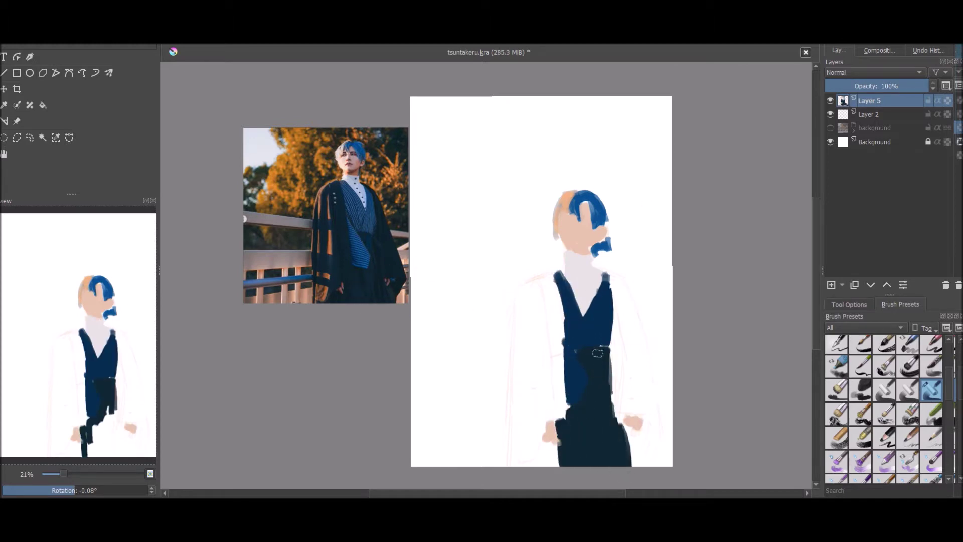
left_click_drag(577, 419, 571, 464)
- Paint the long dark coat over both shoulders and sleeves down to the canvas edge
mouse_move(549, 274)
left_mouse_down()
mouse_move(552, 416)
mouse_move(502, 464)
left_mouse_up()
left_click_drag(532, 326, 529, 439)
left_click_drag(610, 271, 625, 344)
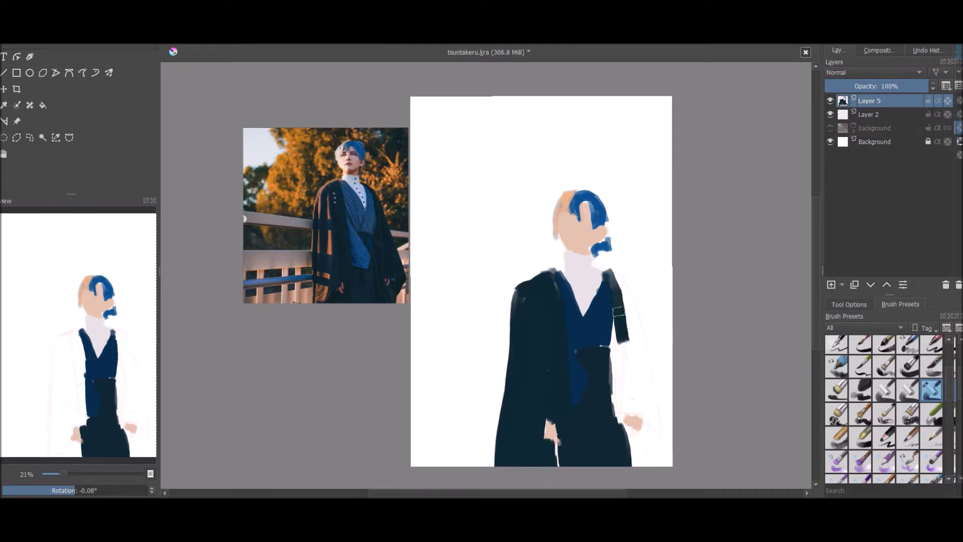
left_click_drag(619, 296, 622, 421)
left_click_drag(627, 271, 657, 464)
left_click_drag(642, 377, 652, 464)
left_click_drag(632, 291, 628, 393)
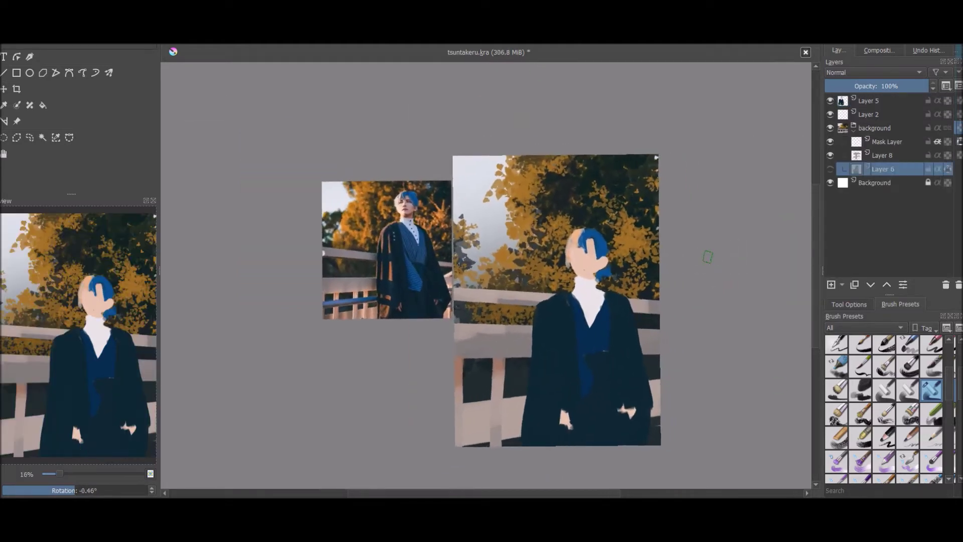
left_click(830, 155)
left_click(830, 169)
right_click(507, 263)
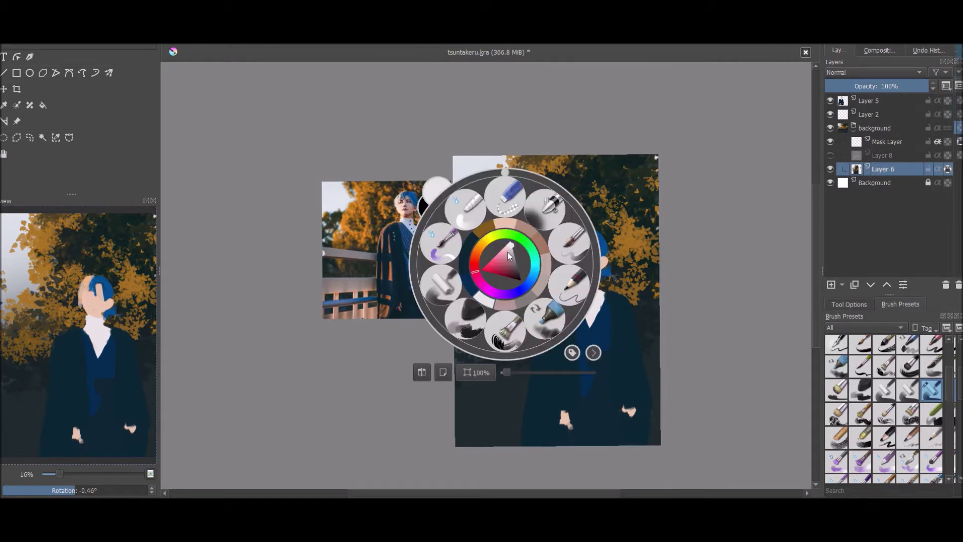
scroll(947, 427, "down", 5)
left_click(837, 369)
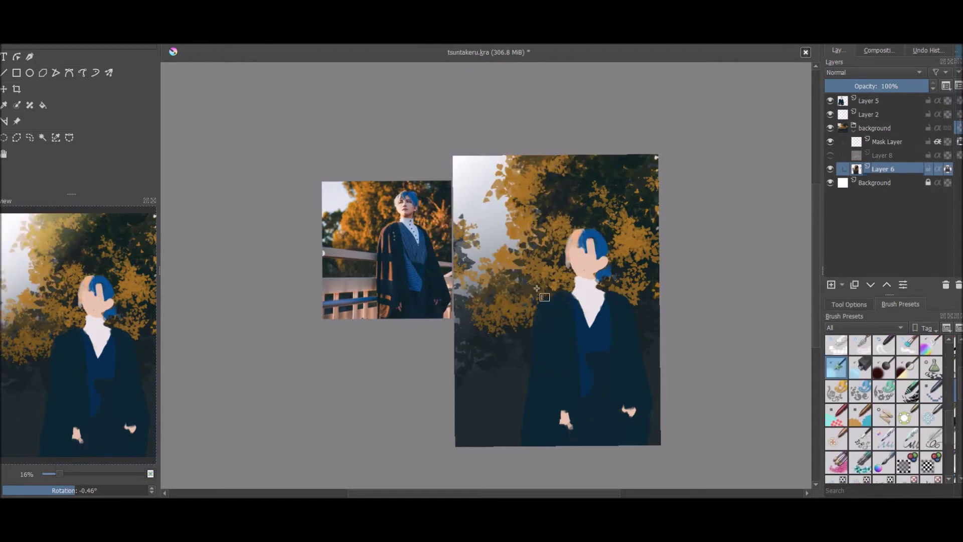
- Paint ochre plaid stripes on the coat's left shoulder and sleeve on Layer 5
left_click(873, 101)
left_click_drag(540, 321, 610, 269)
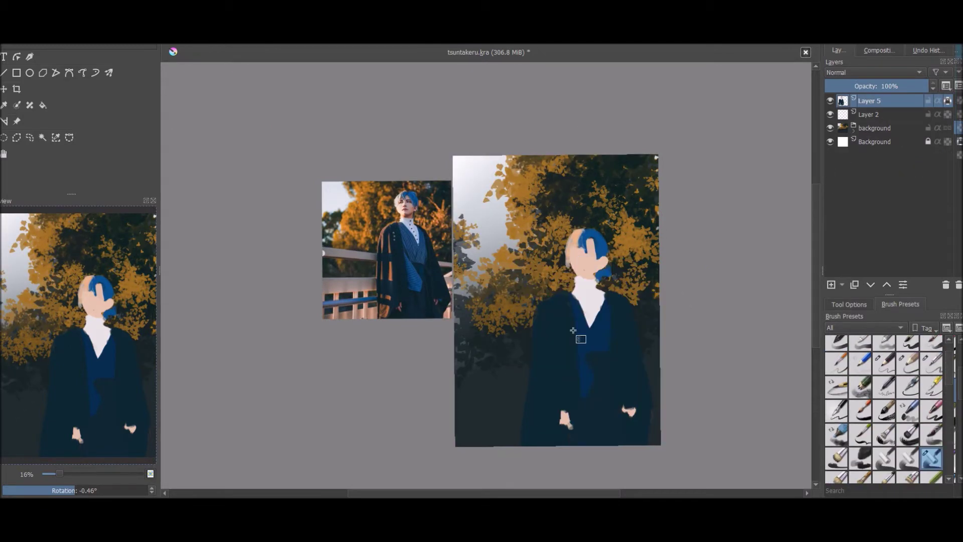
key("ctrl+z")
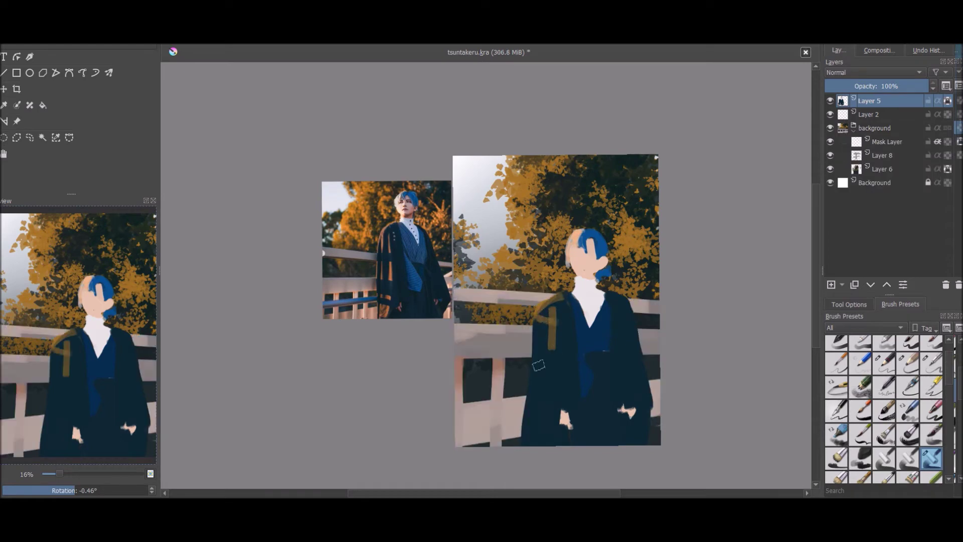
- Add glowing yellow highlights along the coat's left sleeve and the left side of the hair with a light-effect brush
right_click(604, 355)
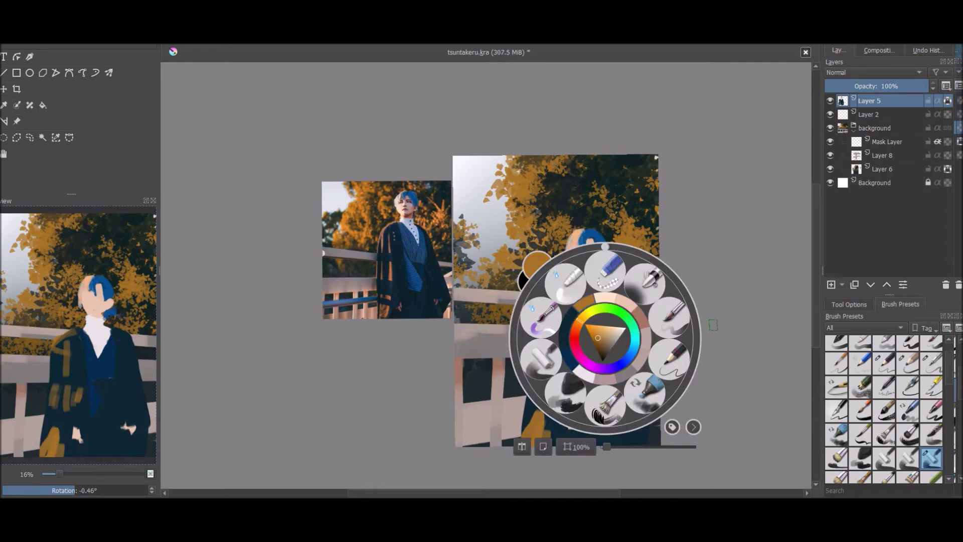
left_click(737, 344)
scroll(952, 443, "down", 5)
scroll(952, 443, "up", 5)
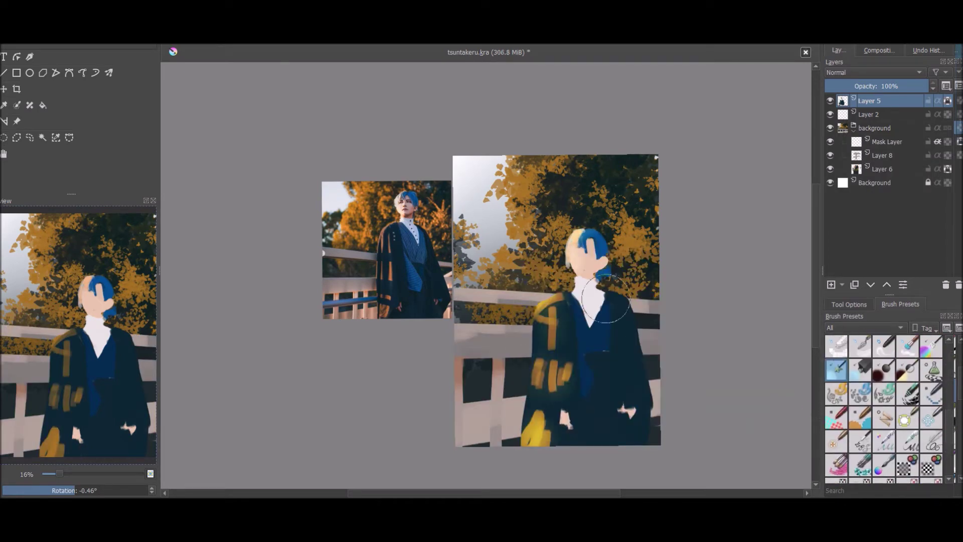
scroll(912, 371, "up", 5)
- Hide the background group and blend the light and color patches on the coat, hair and face with a square paint brush
left_click(932, 359)
left_click(830, 128)
scroll(709, 204, "up", 3)
left_click_drag(570, 291, 519, 430)
scroll(702, 209, "up", 3)
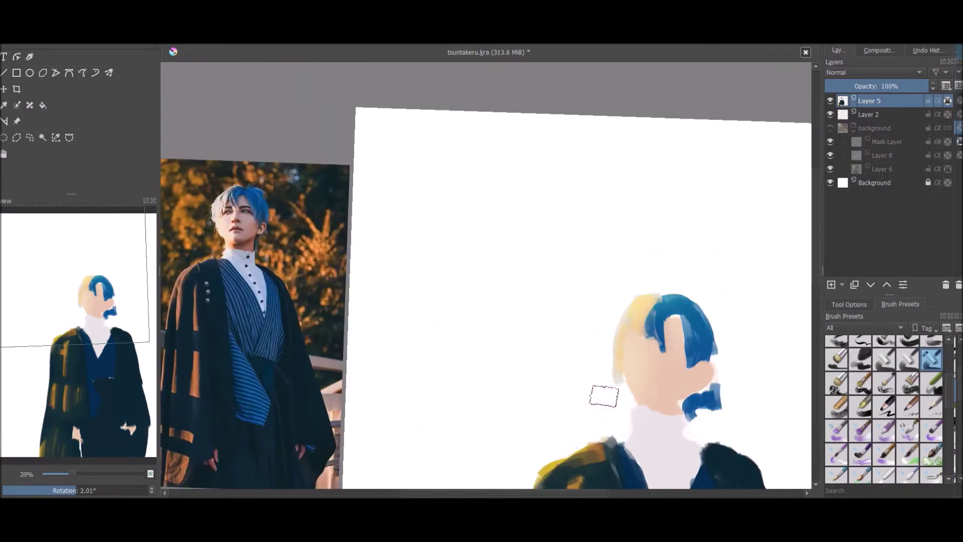
- Move the orange sketch layer above the figure's color layer
scroll(667, 404, "down", 2)
key("Page_Down")
key("ctrl+Page_Up")
scroll(652, 397, "down", 3)
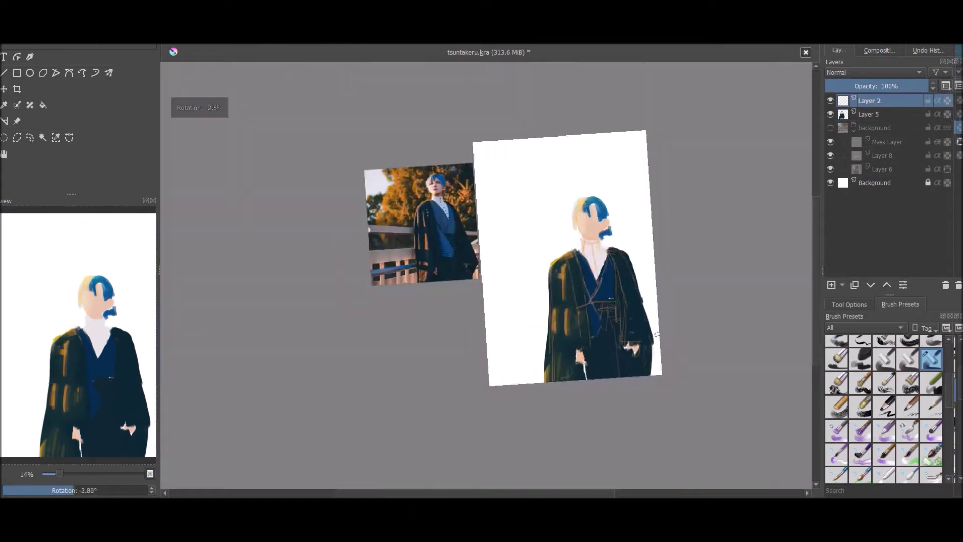
- Try painting brown shading for the nose, eyes and mouth on a new layer above the sketch
scroll(637, 389, "up", 5)
right_click(699, 338)
right_click(687, 323)
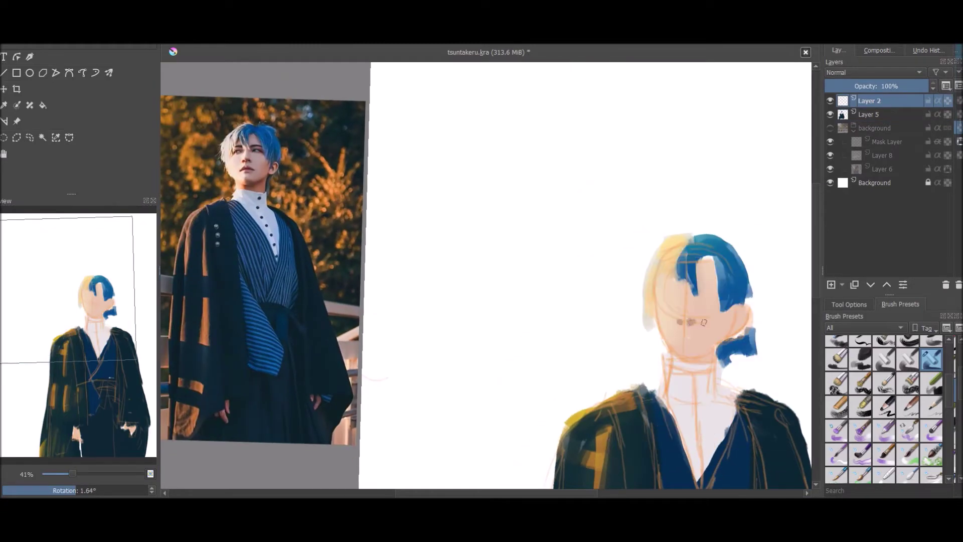
key("Insert")
right_click(690, 327)
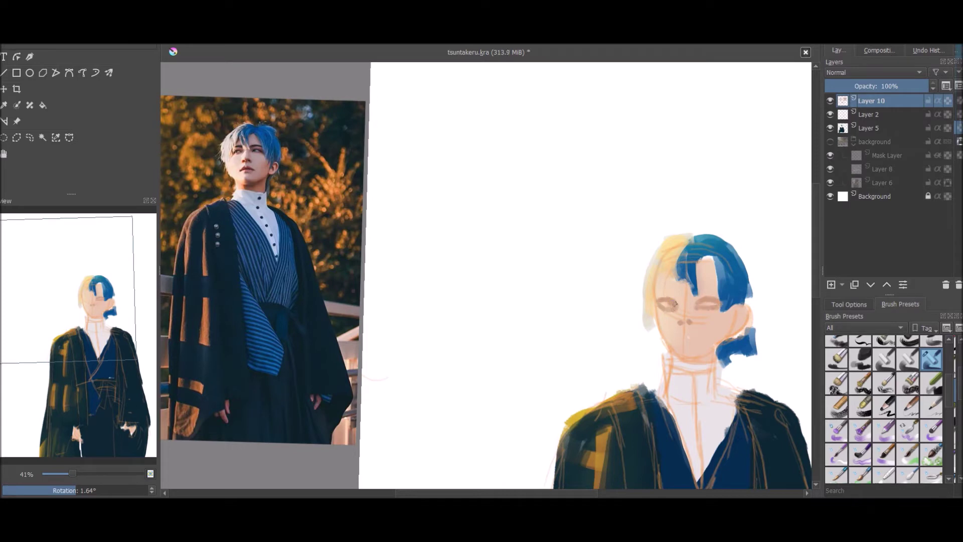
right_click(699, 334)
scroll(699, 333, "down", 3)
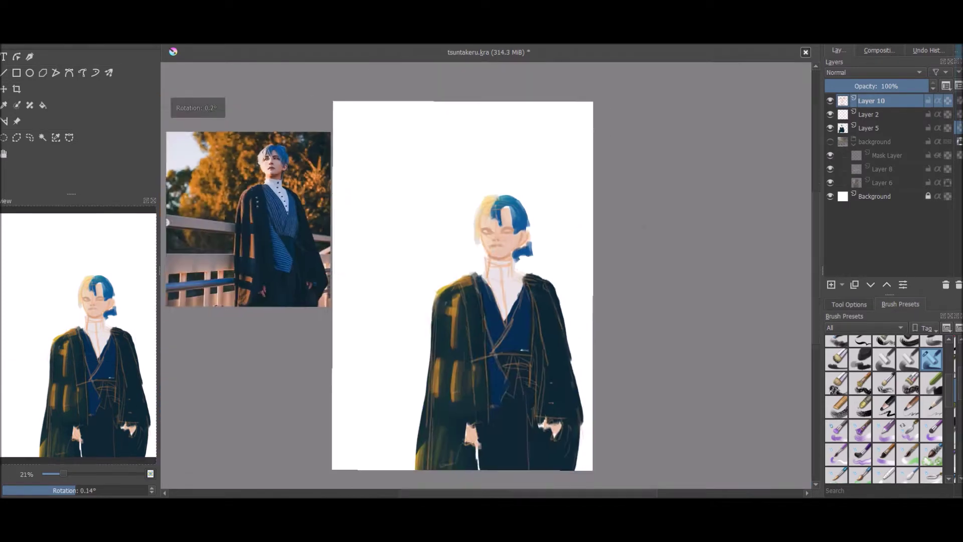
- Repaint the whole hair shape in blue on Layer 5, with pointed bangs over the forehead and longer side locks
scroll(788, 209, "up", 3)
key("Page_Down")
key("Page_Down")
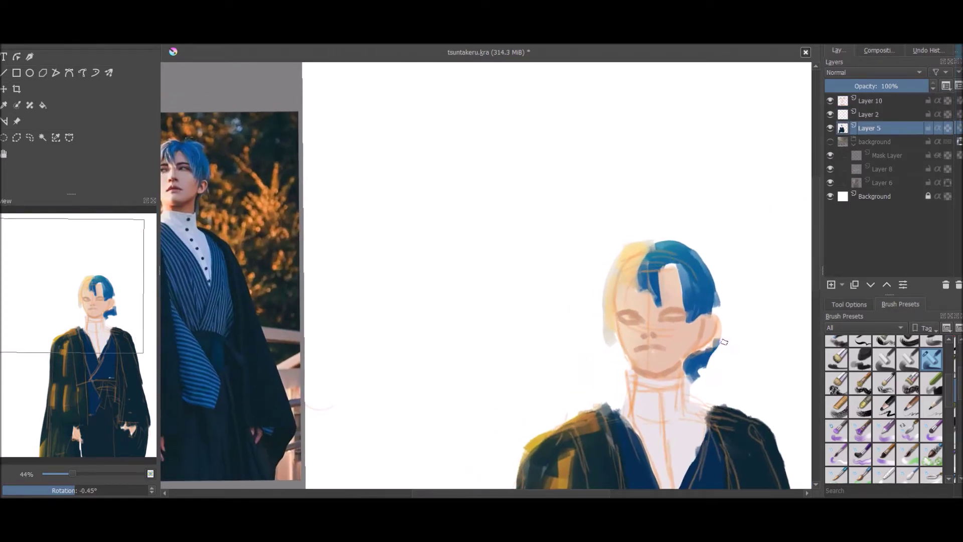
mouse_move(647, 241)
left_mouse_down()
mouse_move(615, 344)
mouse_move(712, 285)
left_mouse_up()
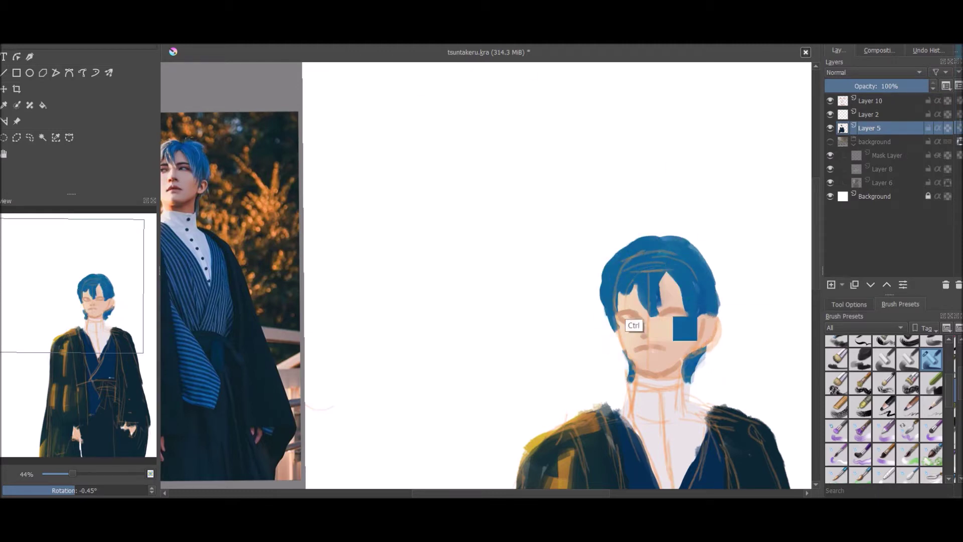
- Paint brown eyebrows and fill in both eyes with white and brown irises
left_click_drag(709, 334, 582, 243)
key("5")
right_click(703, 191)
key("Escape")
key("2")
mouse_move(647, 261)
left_mouse_down()
mouse_move(627, 450)
mouse_move(577, 352)
mouse_move(502, 301)
mouse_move(522, 274)
left_mouse_up()
left_click(523, 274)
left_click(419, 276)
- Try outlining both eyes with dark navy lash lines on Layer 10
left_click_drag(592, 243, 644, 307)
right_click(644, 307)
right_click(660, 244)
key("Escape")
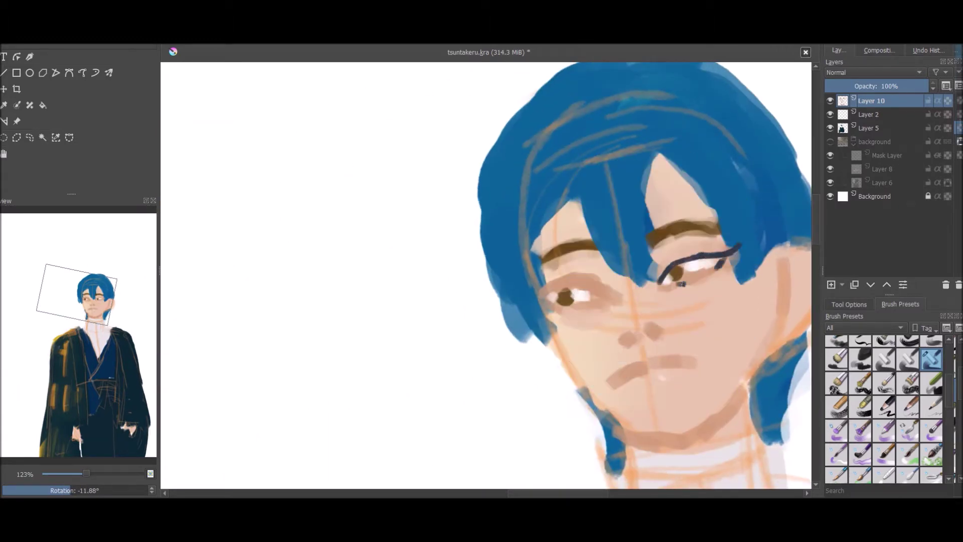
left_click_drag(712, 271, 678, 240)
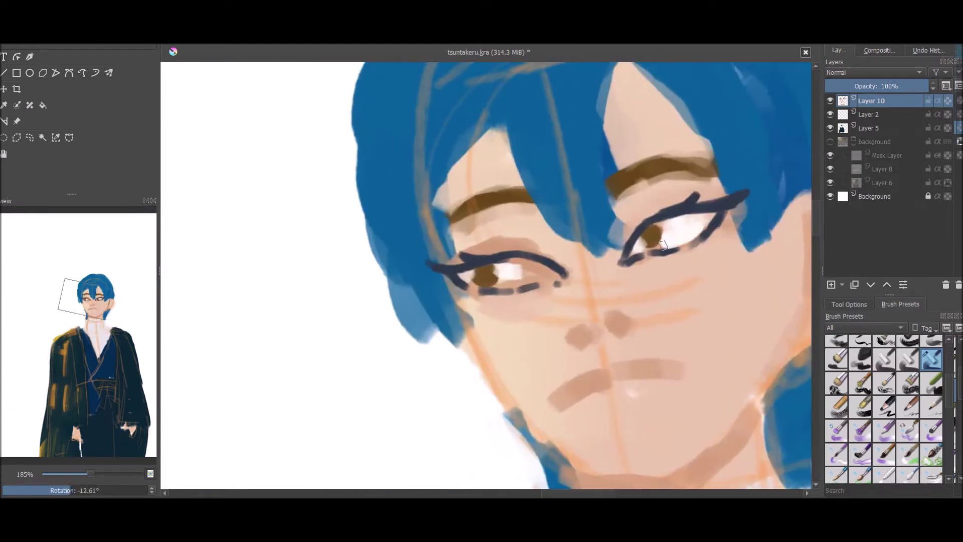
left_click_drag(479, 283, 532, 258)
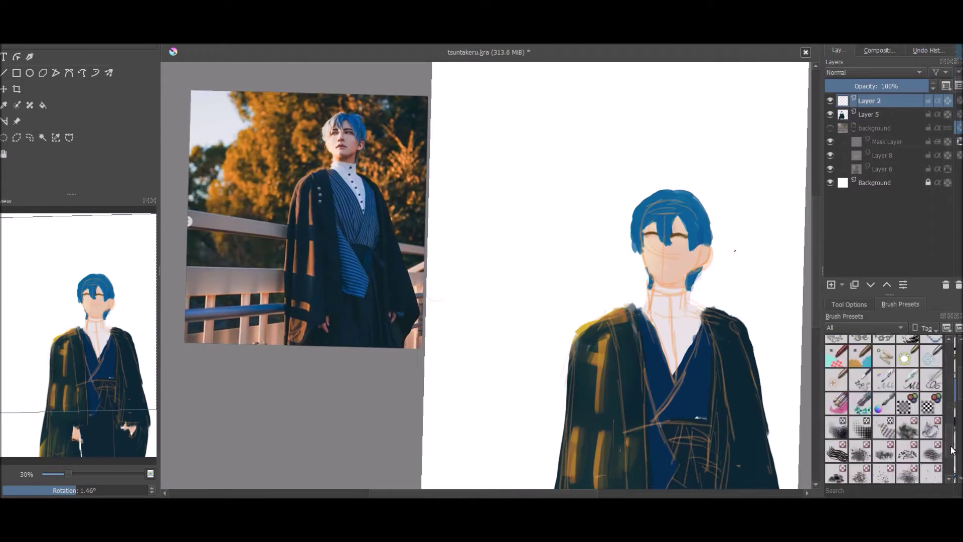
- Try sketching the nose, mouth and eyes in orange over the face on Layer 2 and a new layer
left_click(668, 290, "ctrl")
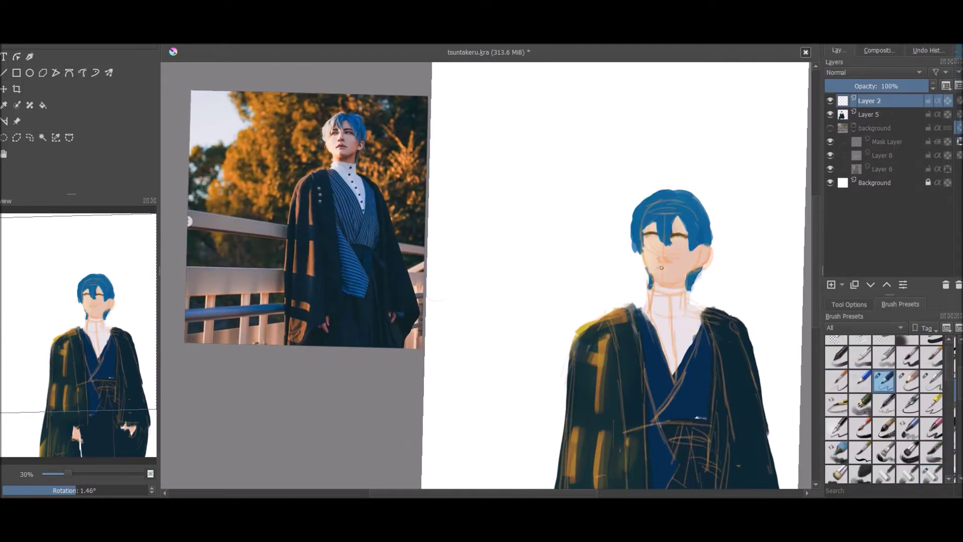
left_click_drag(692, 224, 665, 269)
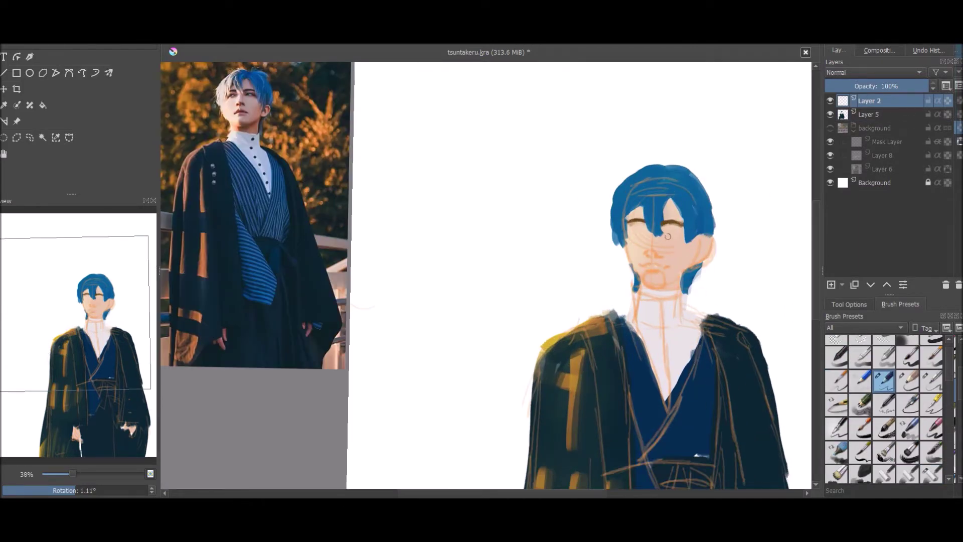
mouse_move(635, 232)
left_mouse_down()
mouse_move(502, 201)
mouse_move(398, 81)
mouse_move(700, 358)
mouse_move(738, 273)
mouse_move(716, 282)
left_mouse_up()
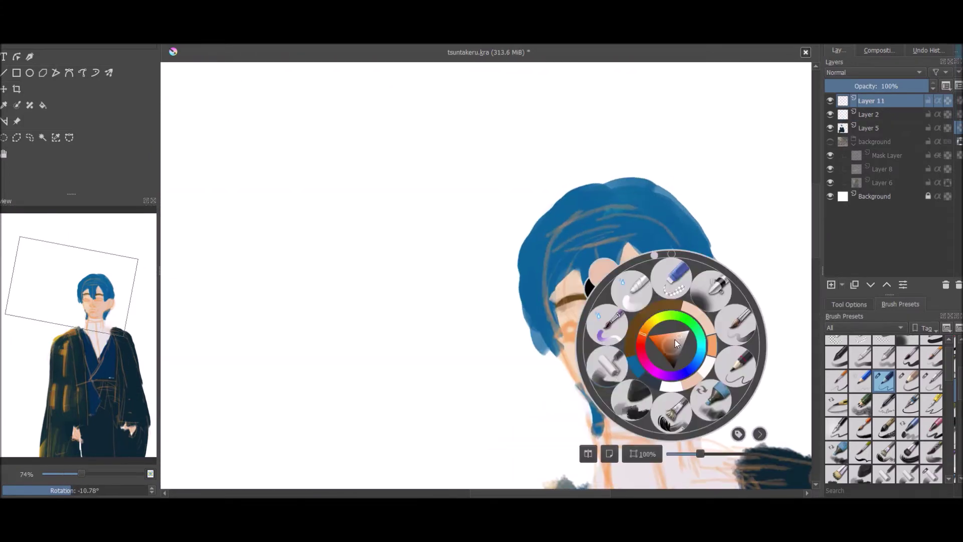
left_click(932, 424)
left_click(738, 434)
key("Escape")
key("Escape")
left_click_drag(652, 250, 592, 306)
right_click(592, 306)
left_click(520, 273)
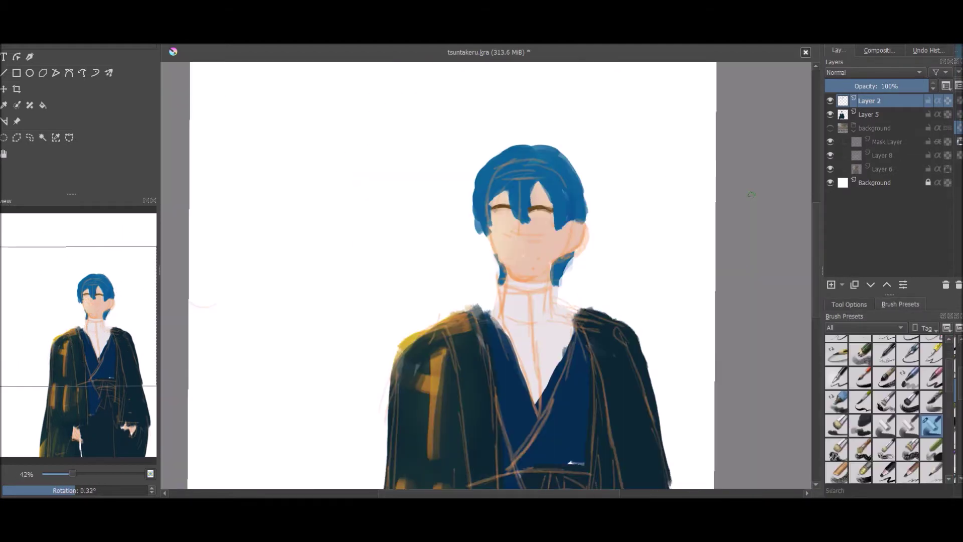
- Paint skin tone over both brown eyebrows on Layer 5, and return to Layer 13
scroll(531, 220, "up", 5)
left_click(537, 226)
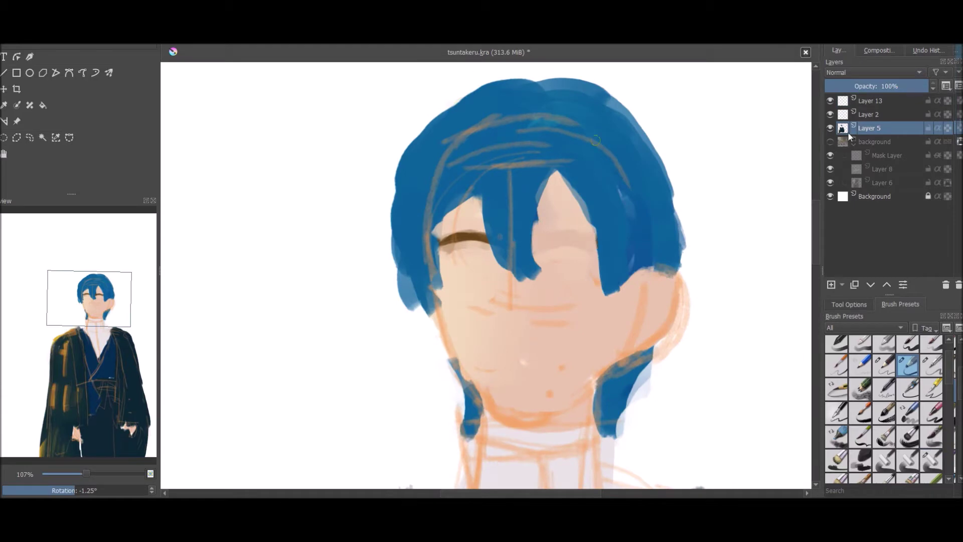
key("Page_Up")
key("Page_Up")
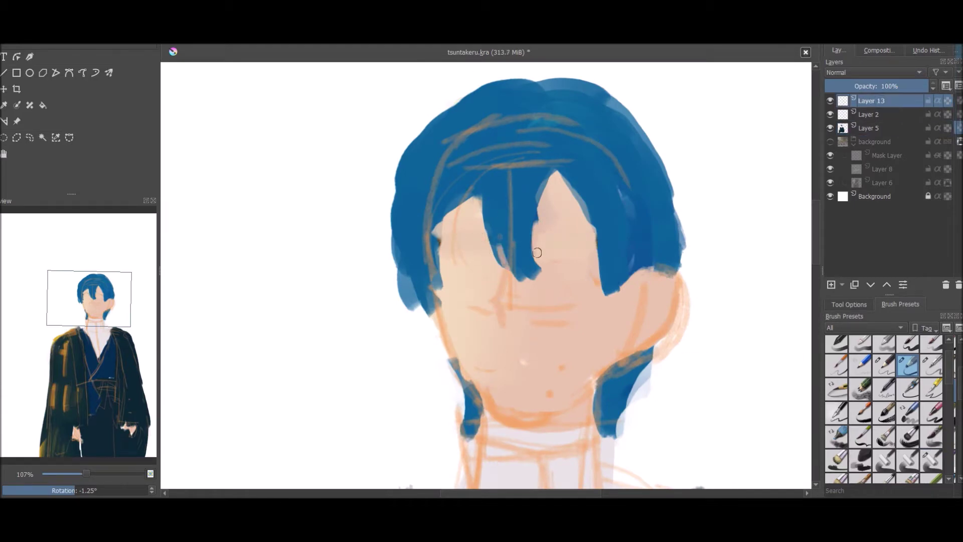
- Sketch light orange guide lines for the eyes and nose on Layer 13
left_click_drag(495, 301, 566, 208)
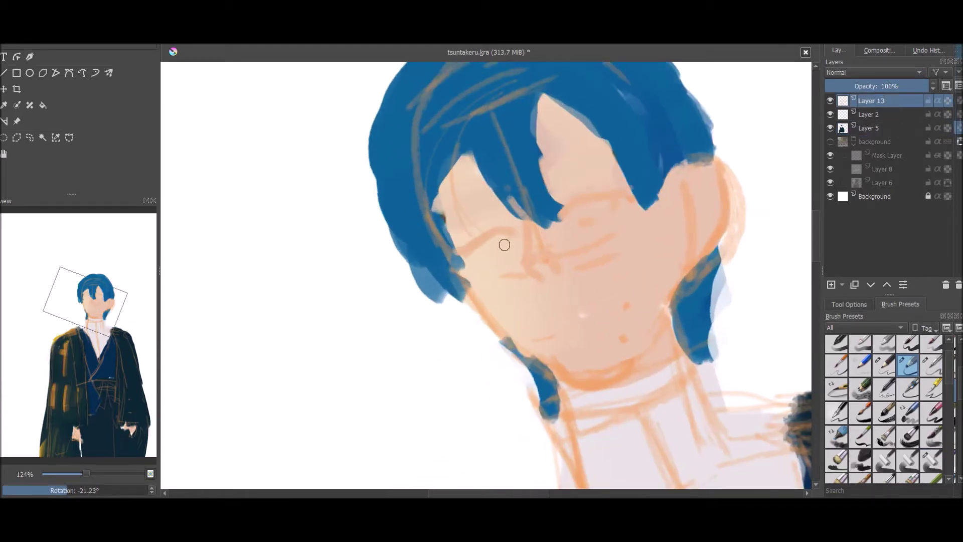
mouse_move(506, 246)
left_mouse_down()
mouse_move(629, 300)
mouse_move(658, 251)
left_mouse_up()
key("slash")
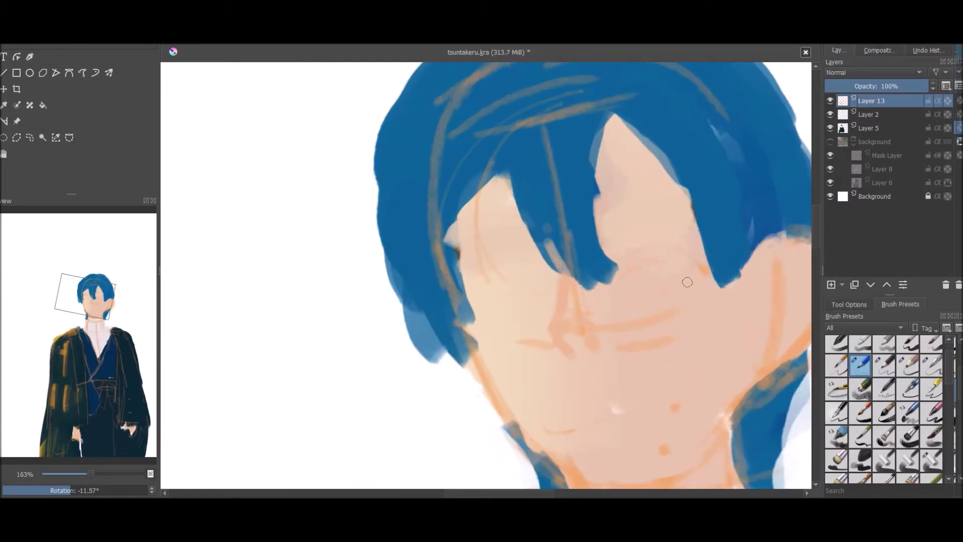
left_click_drag(615, 321, 622, 410)
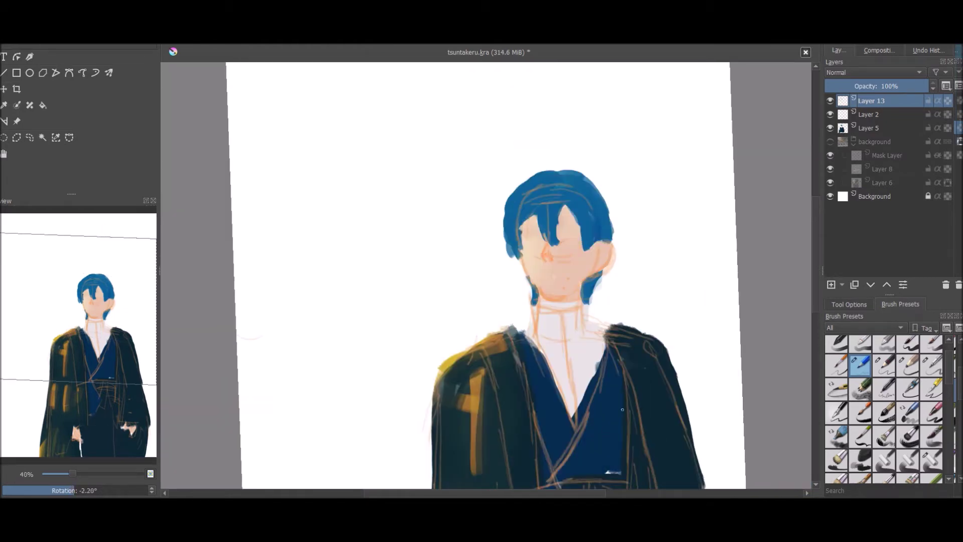
- Draw dark brown line art for the eyes, nose and mouth, pasting a copy of one eye's lines onto its own layer
left_click_drag(622, 410, 630, 235)
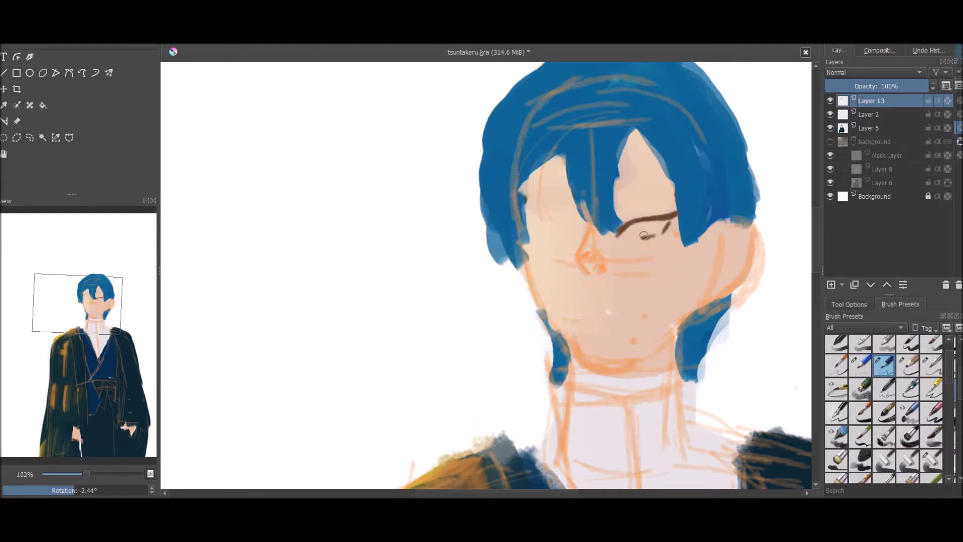
key("ctrl+v")
left_click_drag(647, 223, 552, 351)
key("alt+s")
key("ctrl+shift+a")
left_click_drag(512, 251, 500, 267)
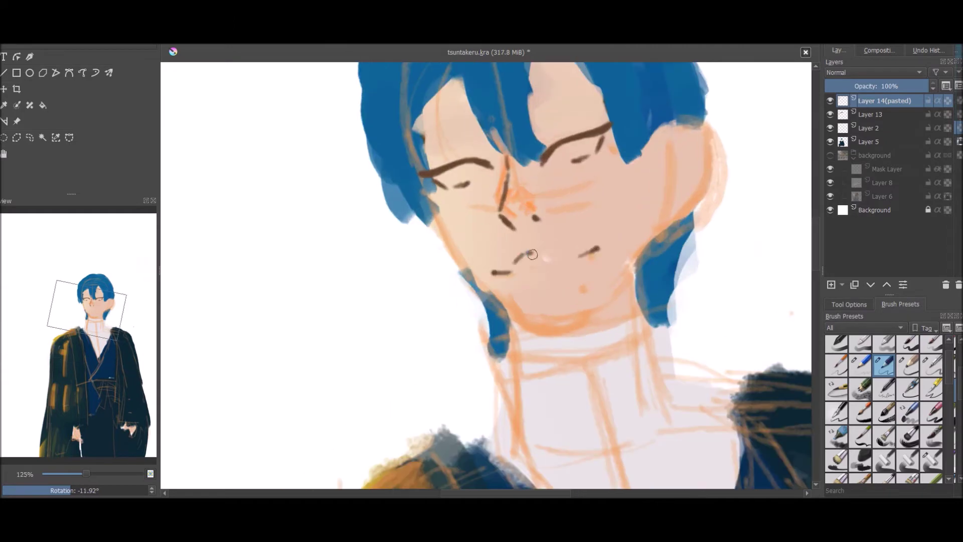
mouse_move(561, 250)
left_mouse_down()
mouse_move(536, 282)
mouse_move(527, 161)
left_mouse_up()
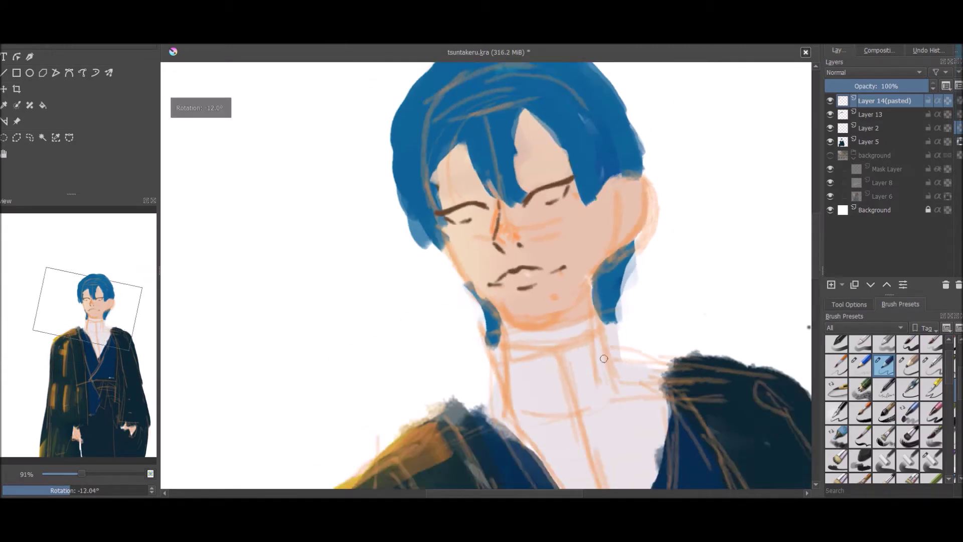
- Lock Layer 5's transparency and paint pale pink over the blue hair, the neck and the upper collar
right_click(527, 161)
left_click(585, 150)
left_click(944, 143)
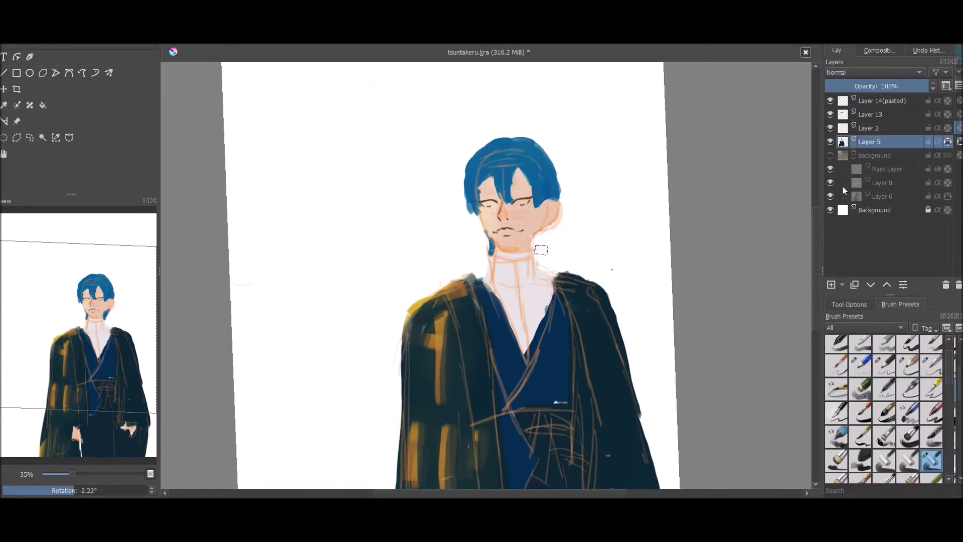
mouse_move(544, 236)
left_mouse_down()
mouse_move(555, 150)
mouse_move(501, 172)
left_mouse_up()
mouse_move(480, 221)
left_mouse_down()
mouse_move(551, 241)
mouse_move(496, 332)
mouse_move(491, 251)
left_mouse_up()
right_click(548, 215)
left_click(548, 215)
left_click_drag(522, 175, 537, 251)
right_click(502, 226)
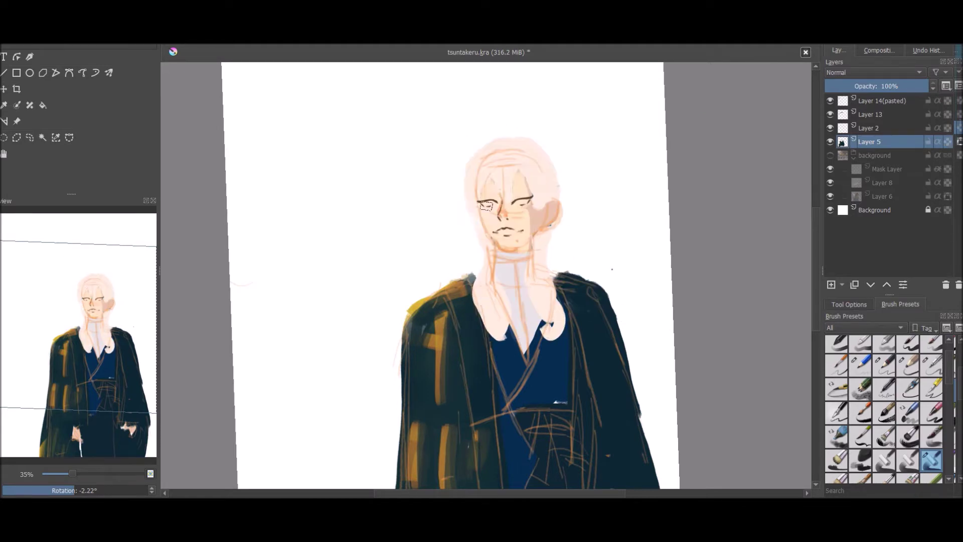
- Fill the Background layer with grey using a very large brush
left_click(880, 211)
right_click(622, 296)
left_click(684, 226)
left_click_drag(652, 251, 618, 464)
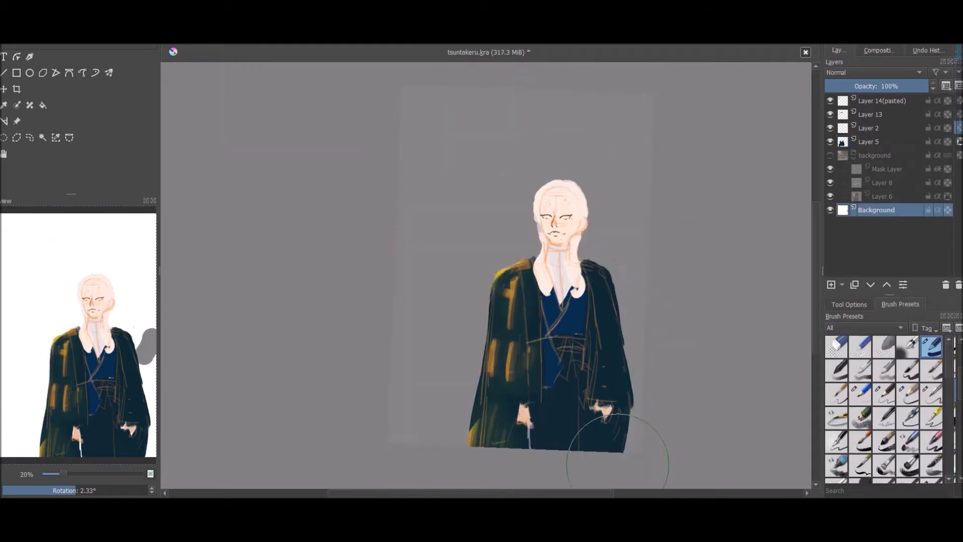
- Cover the sketch lines on the hair with pale pink on Layer 13 and add light grey shading strokes
scroll(617, 465, "up", 5)
left_click(882, 101)
left_click(870, 141)
scroll(886, 407, "down", 4)
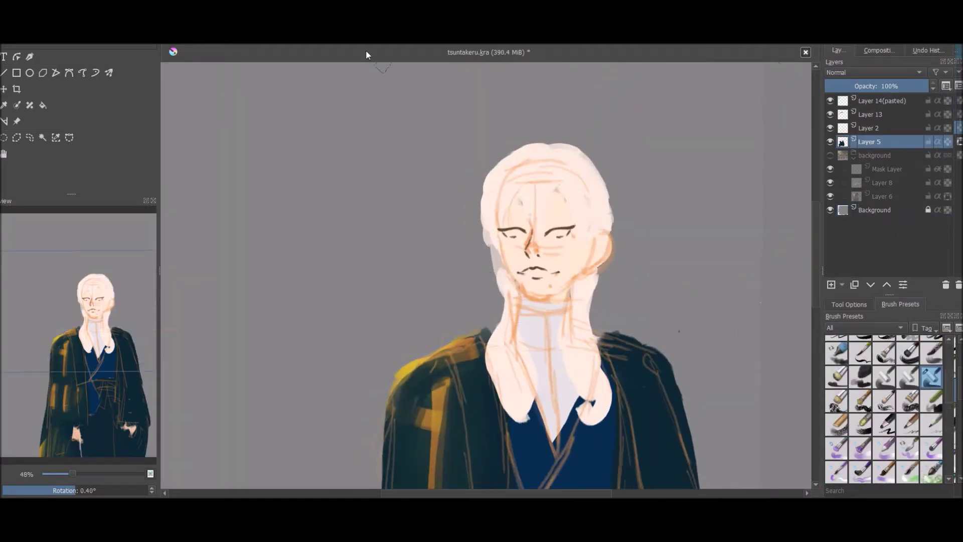
left_click(826, 116)
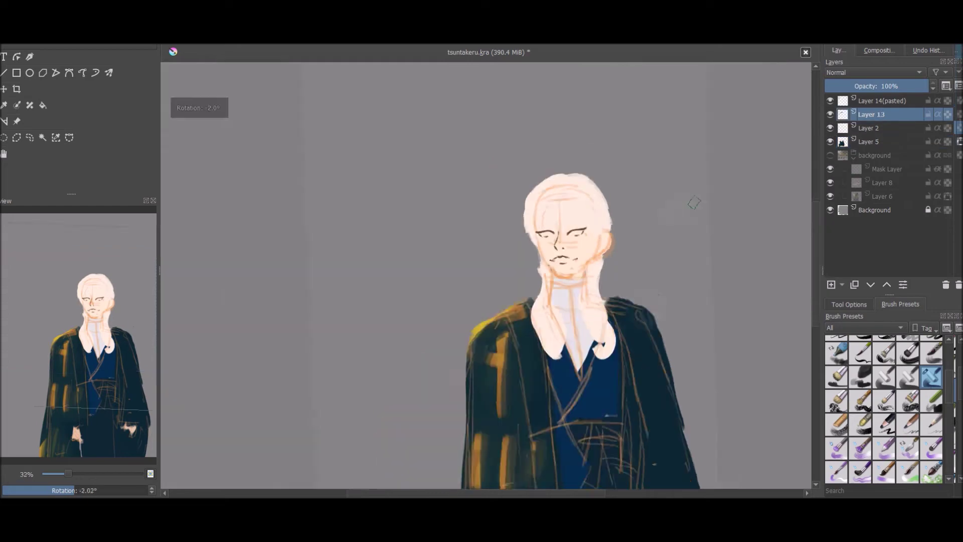
key("Return")
scroll(626, 252, "down", 4)
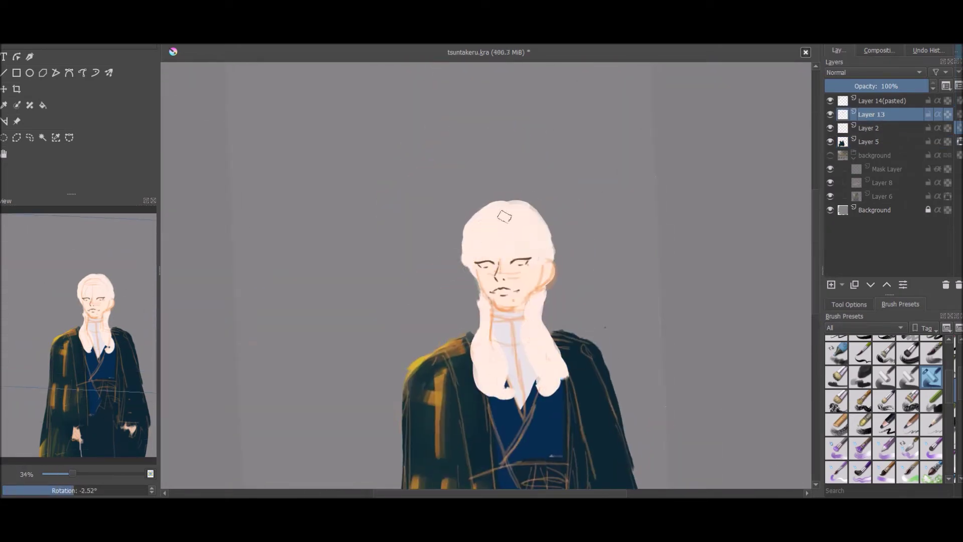
left_click_drag(486, 325, 499, 399)
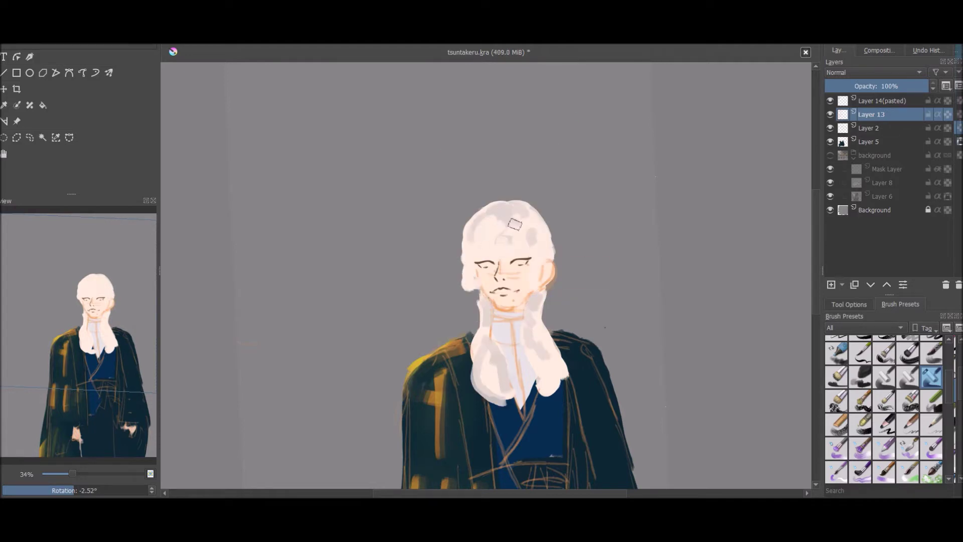
- Add Layer 15 above Layer 2 and paint pale skin tone over the orange sketch lines of the face and ear
scroll(498, 360, "up", 5)
key("Insert")
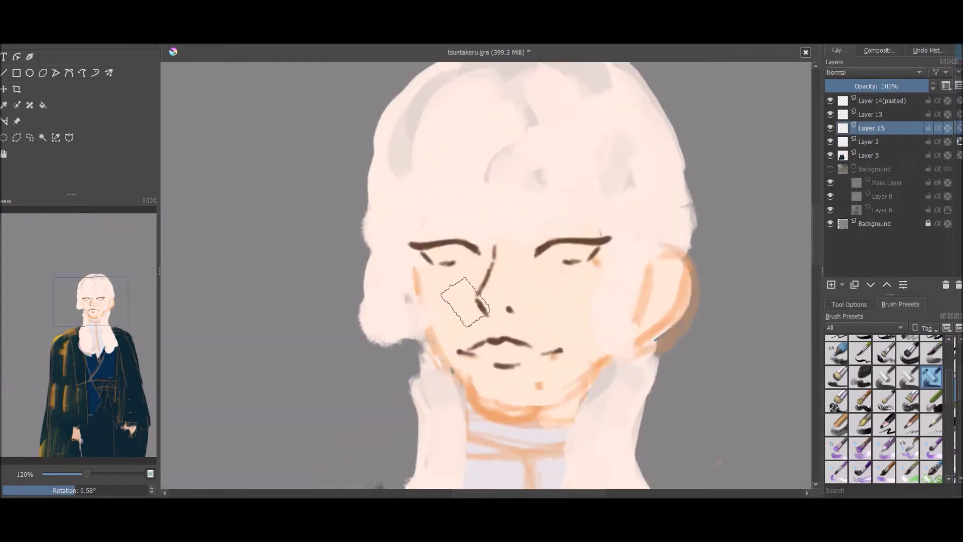
scroll(527, 259, "down", 2)
right_click(581, 280)
left_click(540, 110)
mouse_move(685, 236)
left_mouse_down()
mouse_move(706, 226)
mouse_move(670, 273)
left_mouse_up()
- Show the background group and make its Layer 6 the active layer
left_click(831, 169)
scroll(486, 275, "down", 4)
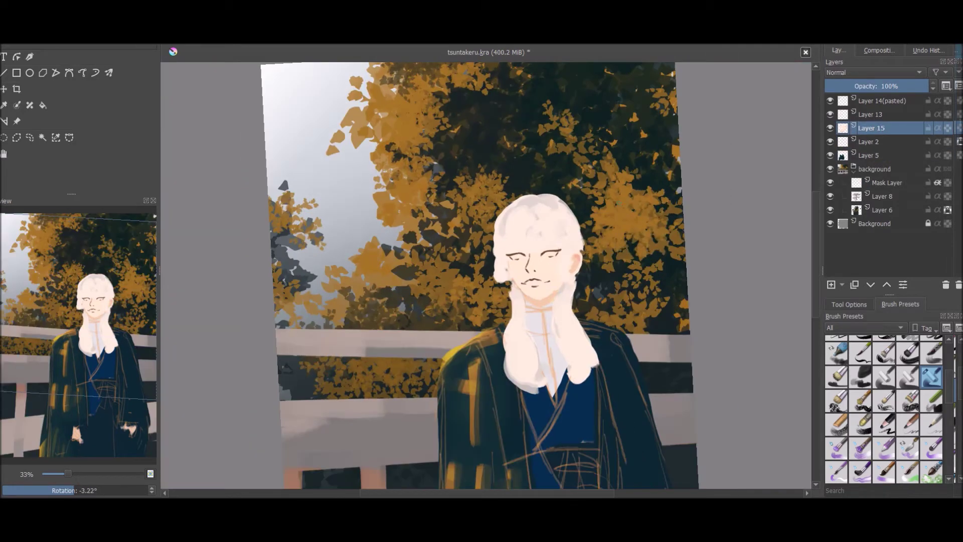
scroll(487, 274, "down", 2)
left_click(887, 182)
left_click(876, 169)
key("alt+s")
key("Right")
left_click(883, 210)
- Try a Color Balance on Layer 6 with shadows 17/46/49, midtones 44/32/17 and highlights 24/40/36
key("alt+r")
mouse_move(221, 45)
left_click(352, 87)
left_click_drag(116, 142, 151, 159)
scroll(143, 213, "down", 4)
left_click_drag(116, 242, 140, 226)
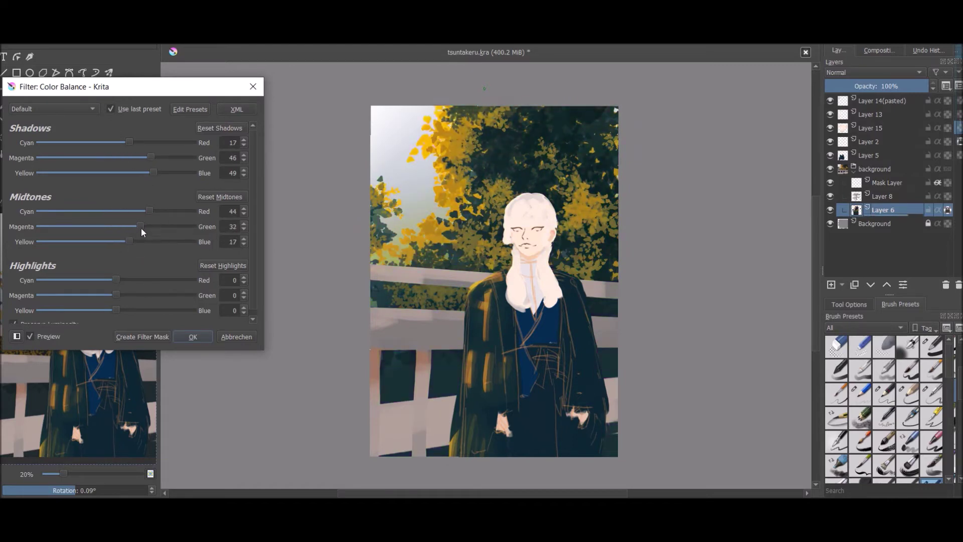
scroll(701, 197, "down", 1)
left_click_drag(116, 280, 134, 280)
left_click_drag(116, 295, 145, 295)
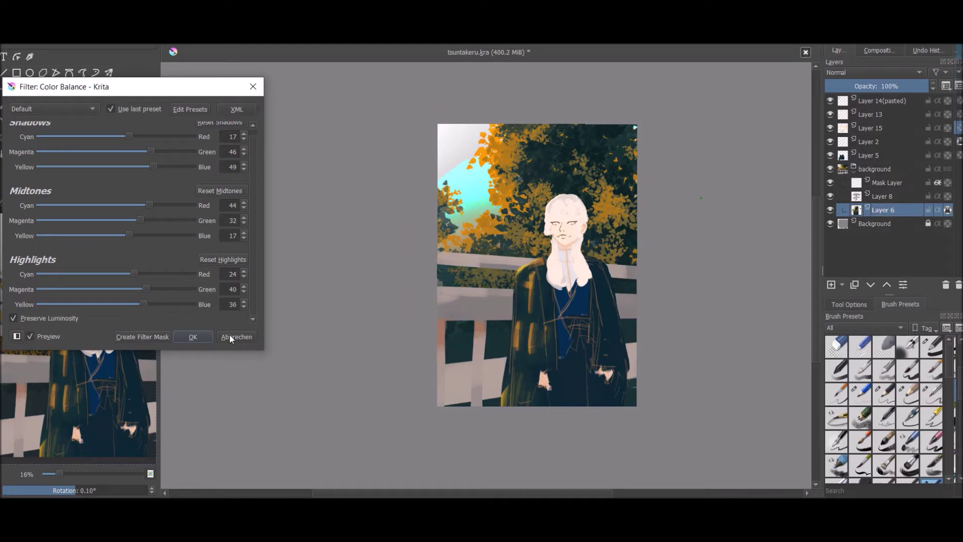
left_click(231, 337)
- Start a Color Adjustment on Layer 6, bend its curve slightly and reset it
left_click(148, 39)
mouse_move(216, 86)
left_click(368, 186)
mouse_move(114, 230)
left_mouse_down()
mouse_move(153, 217)
mouse_move(107, 212)
mouse_move(104, 224)
left_mouse_up()
left_click(208, 129)
- Bend the curves of the individual colour channels to make the foliage on Layer 6 more orange
left_click(80, 215)
left_click(80, 131)
left_click(65, 56)
left_click(80, 130)
left_click(82, 156)
left_click_drag(177, 185, 176, 194)
left_click(68, 130)
left_click(64, 166)
left_click_drag(107, 228, 105, 248)
- Shape the RGBA curve with a point at input 30, output 23, and apply the adjustment to Layer 6
left_click(68, 129)
left_click(65, 54)
left_click(55, 265)
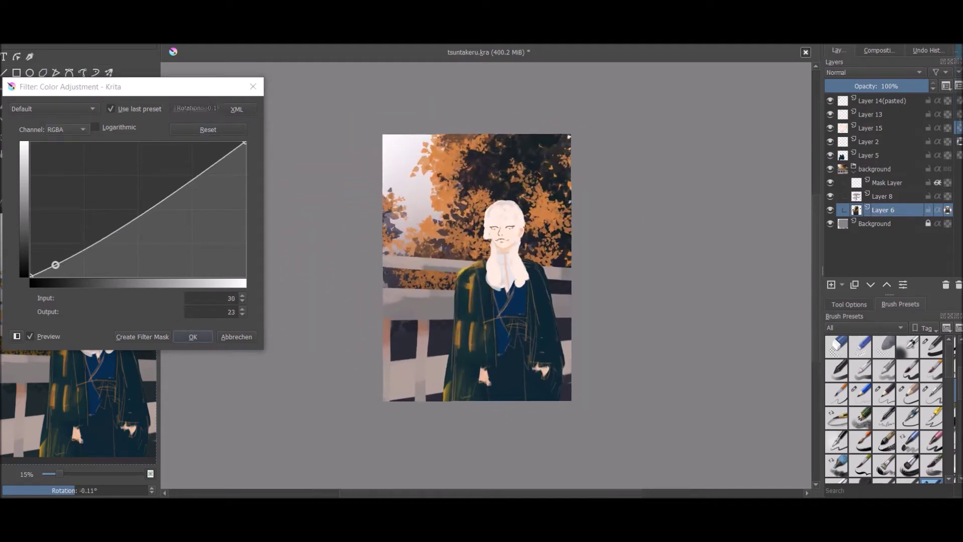
mouse_move(153, 216)
left_mouse_down()
mouse_move(152, 224)
mouse_move(146, 213)
left_mouse_up()
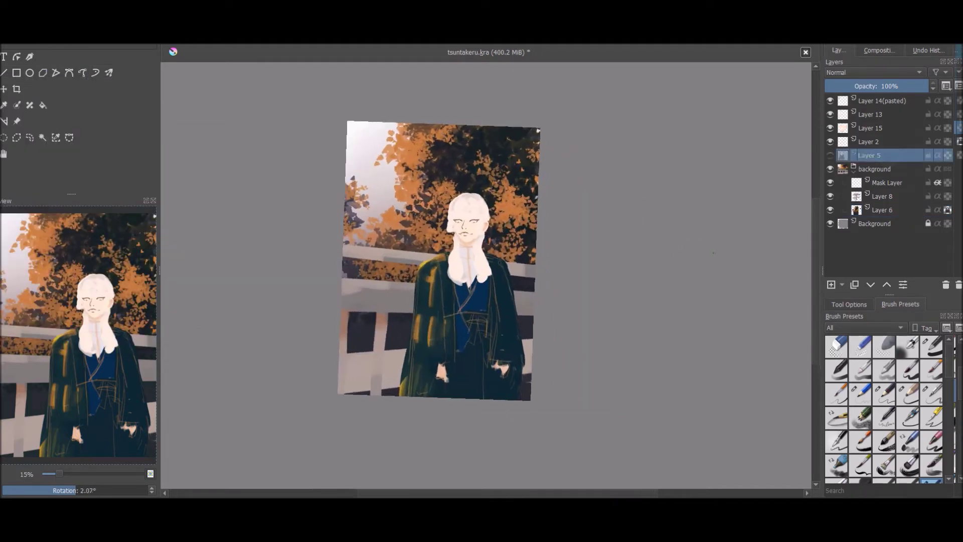
- Undo the latest changes to the figure layers and merge the face and sketch layers into Layer 5
key("ctrl+z")
key("ctrl+z")
key("ctrl+z")
right_click(842, 188)
left_click(824, 222)
key("ctrl+z")
- Try an HSV/HSL adjustment on Layer 5 with hue 14 and altered saturation and lightness
left_click(456, 56)
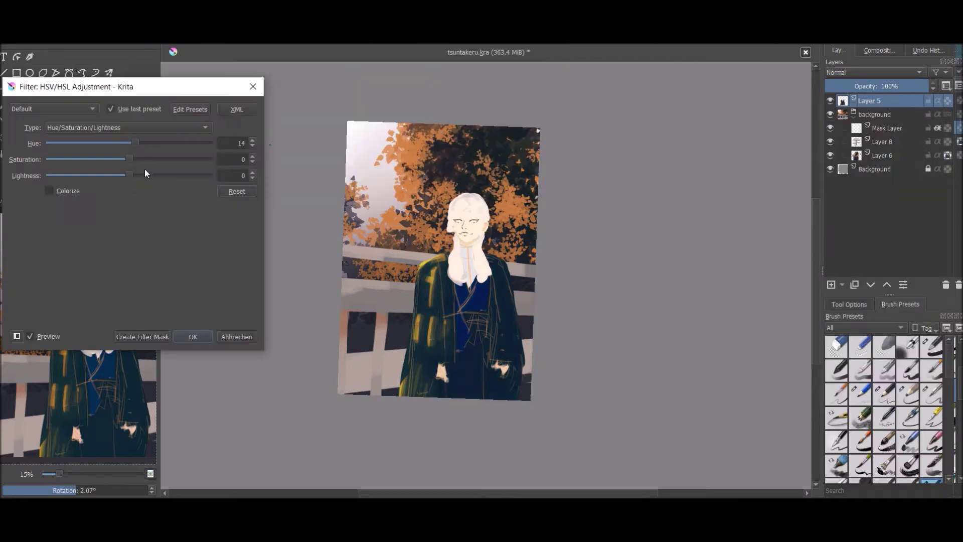
left_click(109, 158)
left_click(163, 146)
left_click(143, 174)
left_click(237, 191)
key("Escape")
- Apply a Color Adjustment to Layer 5, bending channel curves to shift the dark green coat toward navy blue
left_click(143, 43)
left_click(401, 89)
left_click(67, 129)
left_click(77, 205)
mouse_move(135, 211)
left_mouse_down()
mouse_move(135, 224)
mouse_move(153, 195)
mouse_move(134, 206)
mouse_move(134, 194)
left_mouse_up()
left_click(67, 129)
left_click(70, 59)
left_click_drag(100, 236, 95, 224)
key("Escape")
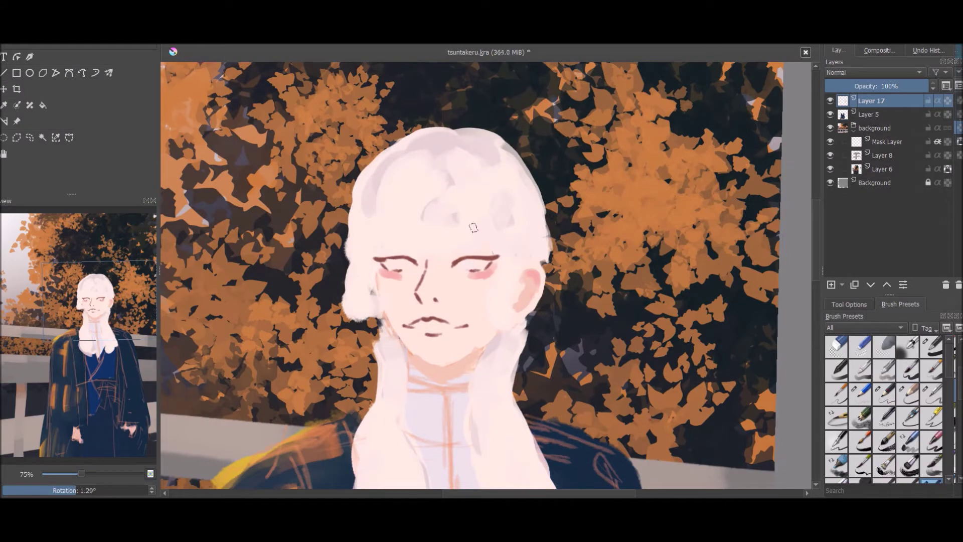
- Try painting a grey iris with reddish-brown shading in one eye on Layer 17
left_click(464, 264)
scroll(397, 263, "up", 3)
key("ctrl+z")
left_click_drag(554, 272, 592, 201)
scroll(634, 163, "up", 3)
scroll(592, 201, "up", 4)
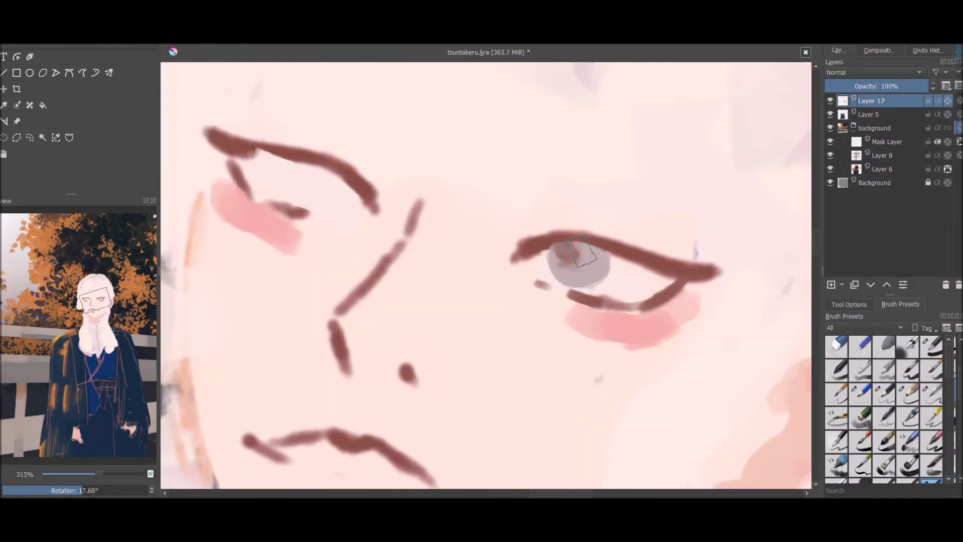
scroll(667, 233, "up", 3)
right_click(468, 256)
left_click_drag(474, 241, 480, 248)
scroll(752, 245, "down", 2)
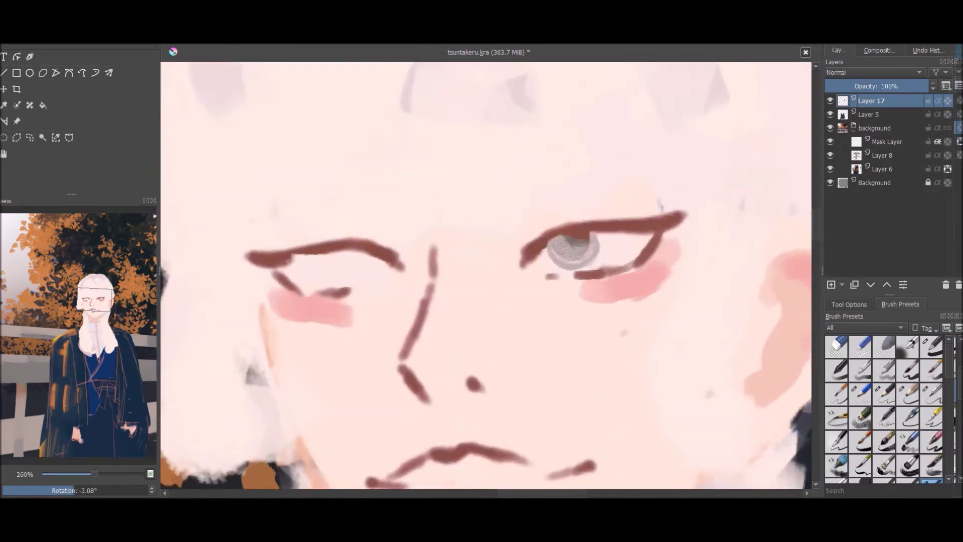
scroll(487, 276, "down", 5)
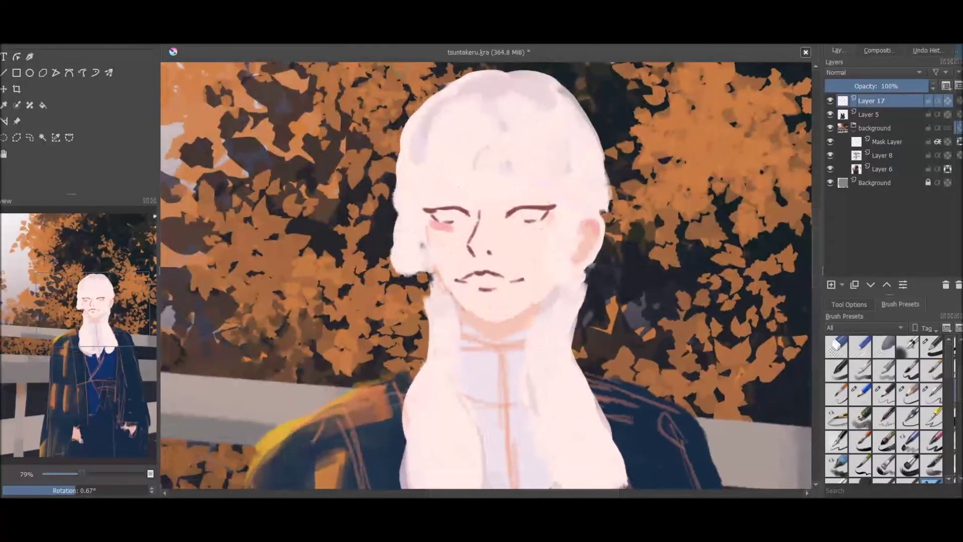
- Paint round reddish-brown irises with a grey fill in both eyes on Layer 17
scroll(487, 276, "down", 4)
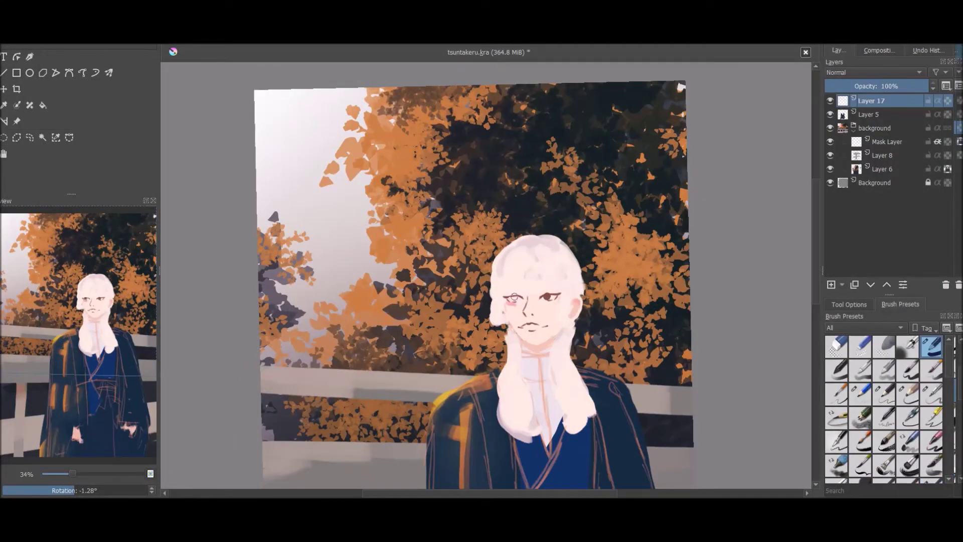
scroll(574, 277, "up", 4)
left_click_drag(512, 275, 534, 327)
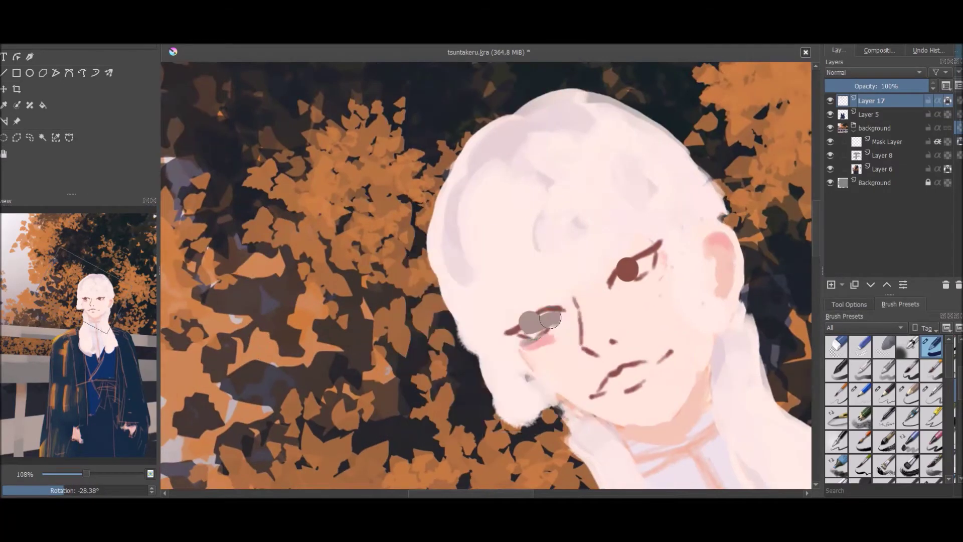
scroll(531, 321, "up", 4)
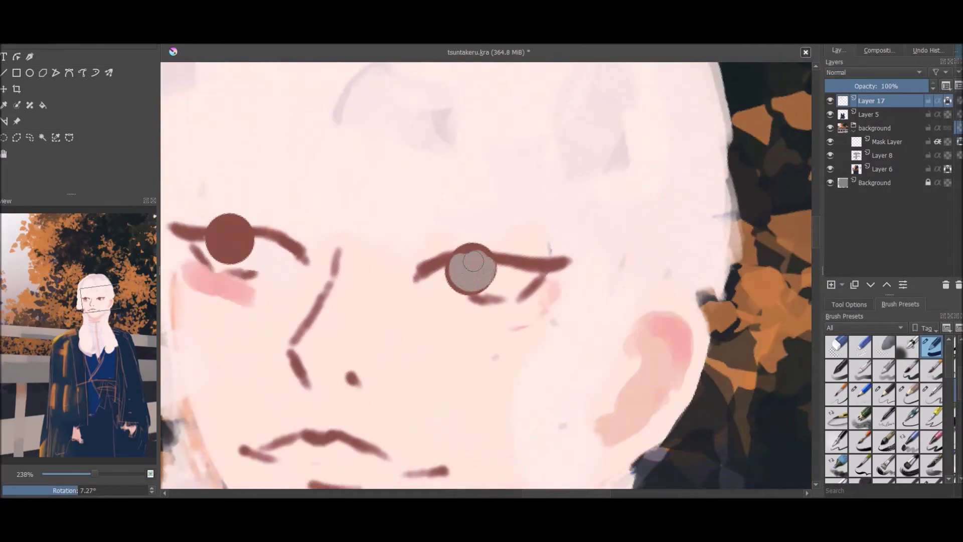
scroll(445, 301, "down", 1)
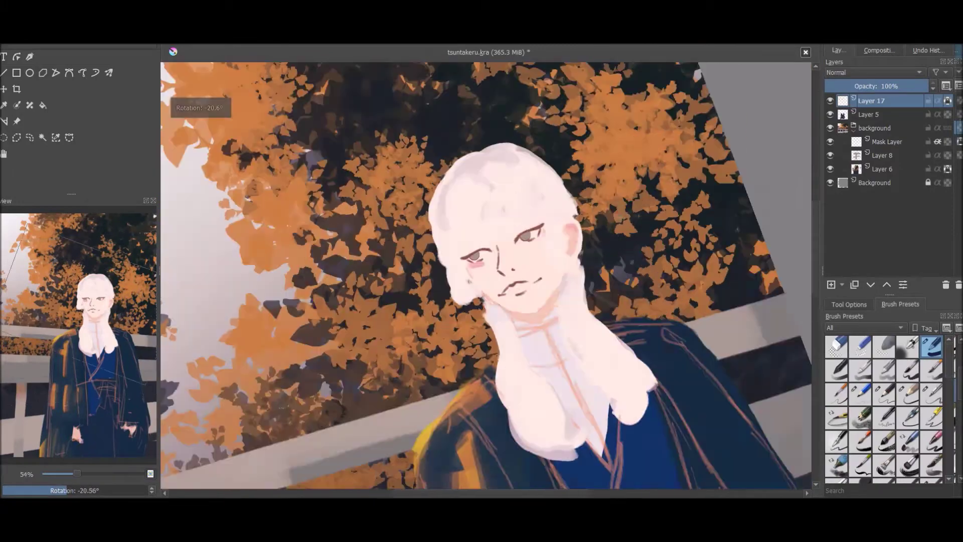
- Refine both eyes with detailed grey irises and thinner reddish-brown lash lines
right_click(604, 277)
left_click(508, 273)
left_click_drag(508, 274, 378, 59)
left_click_drag(482, 349, 502, 289)
key("Page_Up")
mouse_move(642, 284)
left_mouse_down()
mouse_move(487, 407)
mouse_move(502, 321)
mouse_move(555, 318)
left_mouse_up()
right_click(555, 318)
- Add reddish-brown eyebrow strokes, redraw the nose and mouth lines, and blend pink blush around both eyes
left_click(537, 255)
mouse_move(509, 256)
left_mouse_down()
mouse_move(502, 321)
mouse_move(507, 261)
mouse_move(504, 281)
left_mouse_up()
left_click_drag(407, 301, 487, 306)
left_click_drag(547, 301, 625, 288)
mouse_move(522, 326)
left_mouse_down()
mouse_move(544, 329)
mouse_move(560, 153)
left_mouse_up()
mouse_move(519, 201)
left_mouse_down()
mouse_move(507, 281)
mouse_move(532, 211)
left_mouse_up()
left_click_drag(571, 269, 640, 279)
right_click(635, 278)
right_click(635, 278)
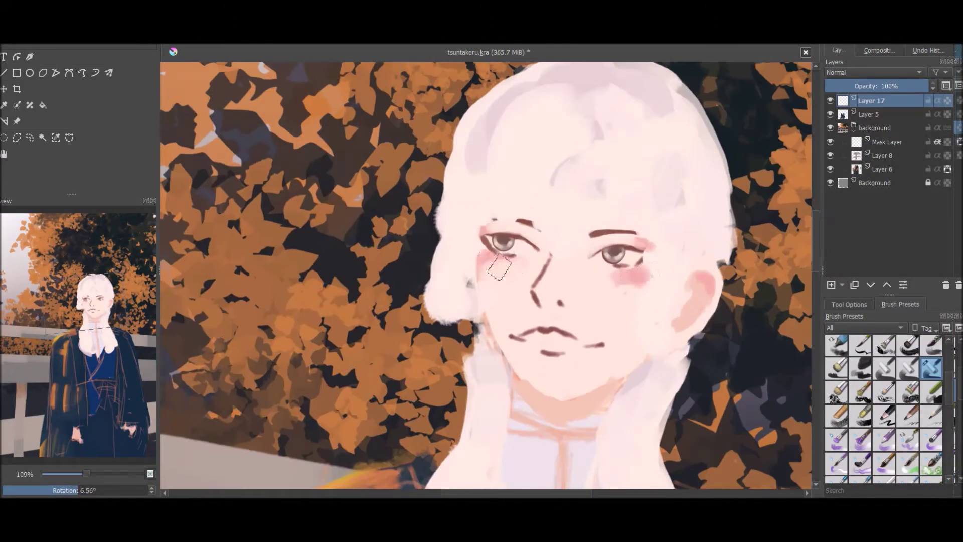
- Replace the nose lines with soft pink shading and tint the lips pink on Layer 17
left_click(548, 286, "ctrl")
mouse_move(548, 286)
left_mouse_down()
mouse_move(572, 306)
mouse_move(507, 297)
mouse_move(394, 200)
left_mouse_up()
left_click_drag(582, 277, 575, 247)
- Merge Layer 17 with the layer below it
right_click(878, 101)
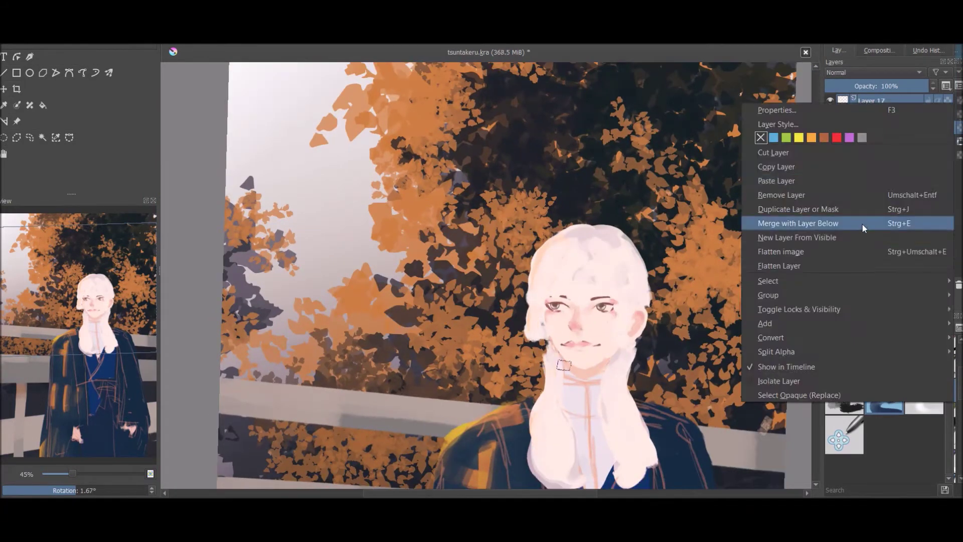
left_click(803, 252)
scroll(955, 415, "down", 3)
right_click(564, 293)
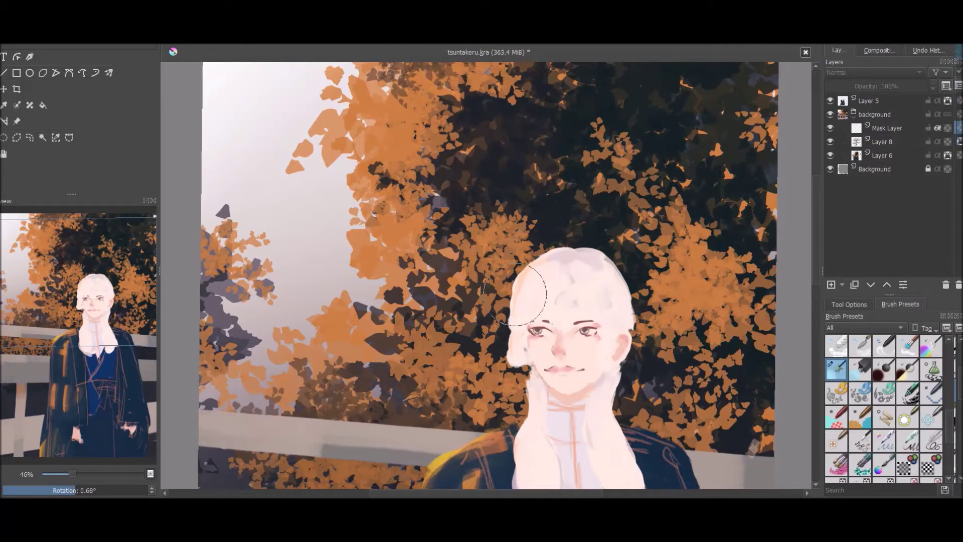
key("Insert")
key("Page_Down")
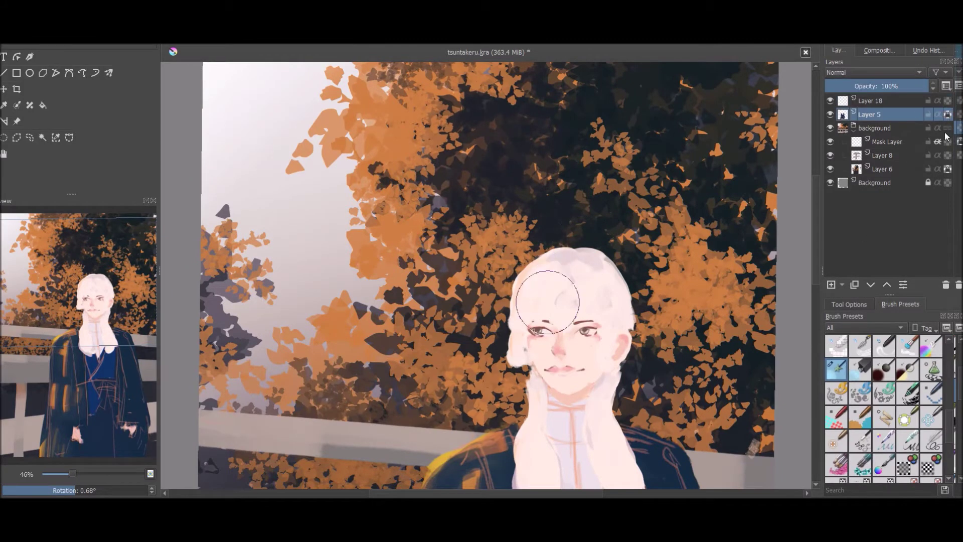
key("ctrl+z")
key("minus")
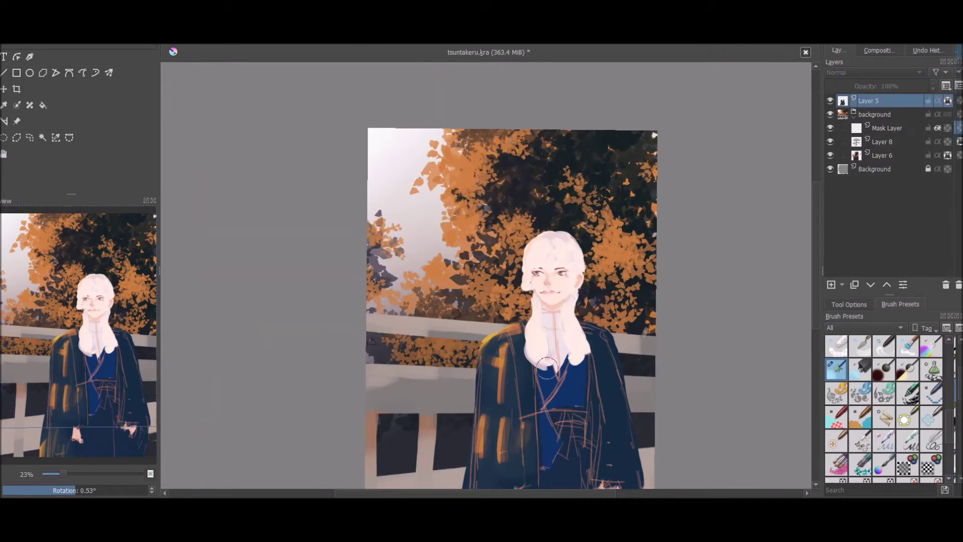
key("plus")
key("slash")
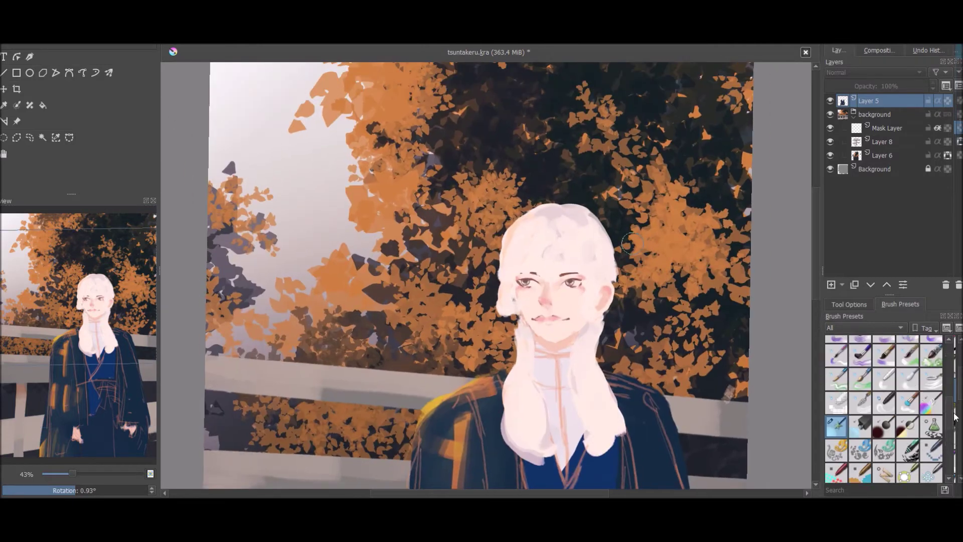
left_click_drag(491, 263, 639, 101)
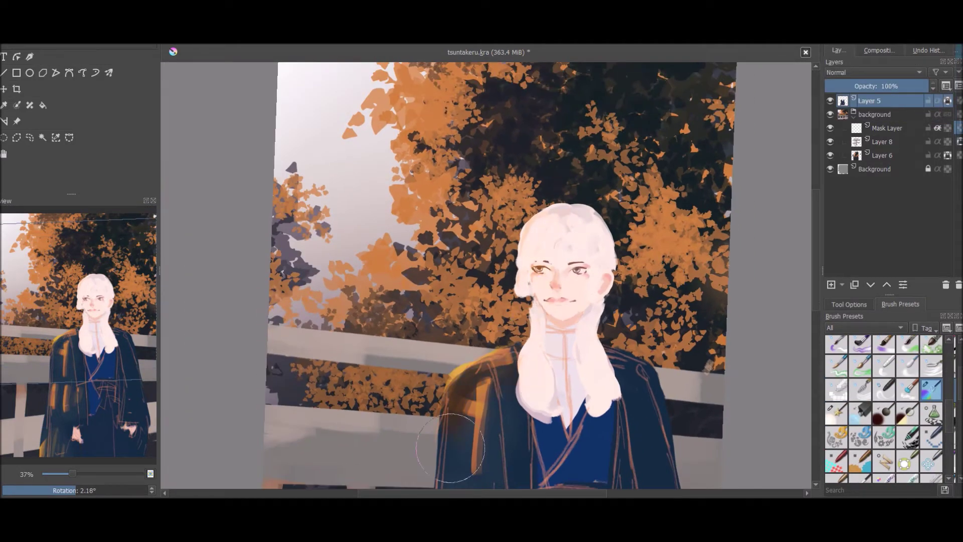
left_click_drag(451, 448, 632, 275)
right_click(576, 335)
left_click(551, 181)
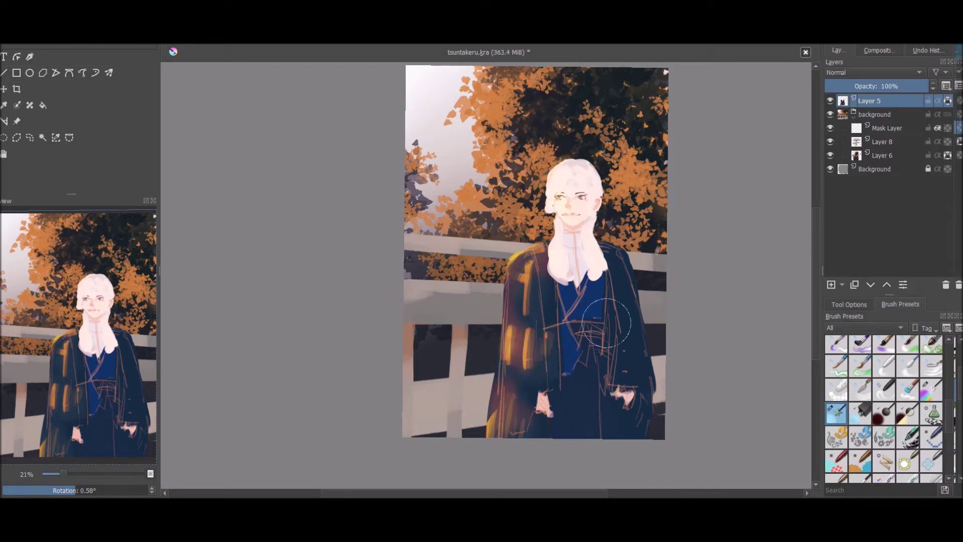
left_click_drag(536, 265, 640, 290)
right_click(611, 287)
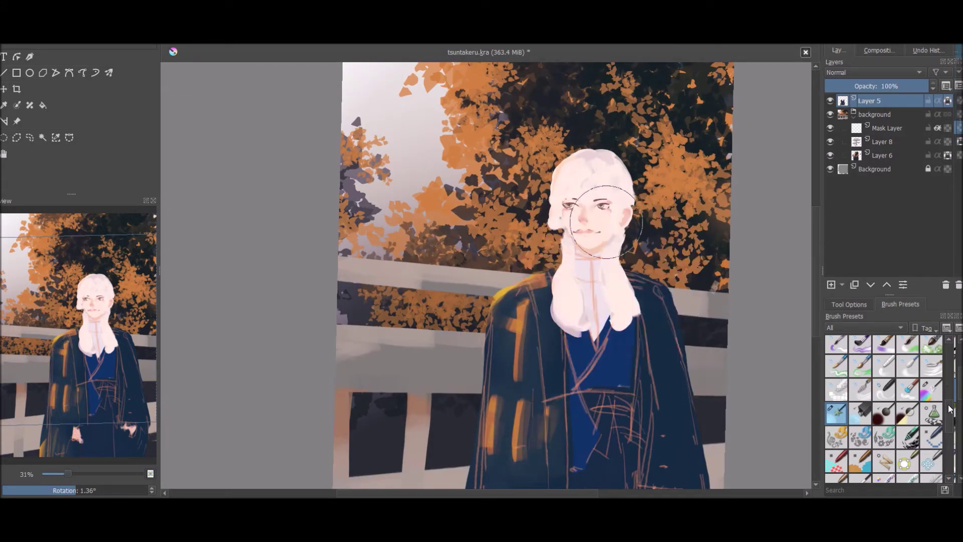
- Paint a warm orange glow over the sky and foliage on a new Color Dodge layer and set its opacity to 72%
right_click(918, 101)
left_click(767, 106)
left_click(565, 314)
mouse_move(580, 258)
left_mouse_down()
mouse_move(558, 159)
mouse_move(468, 240)
left_mouse_up()
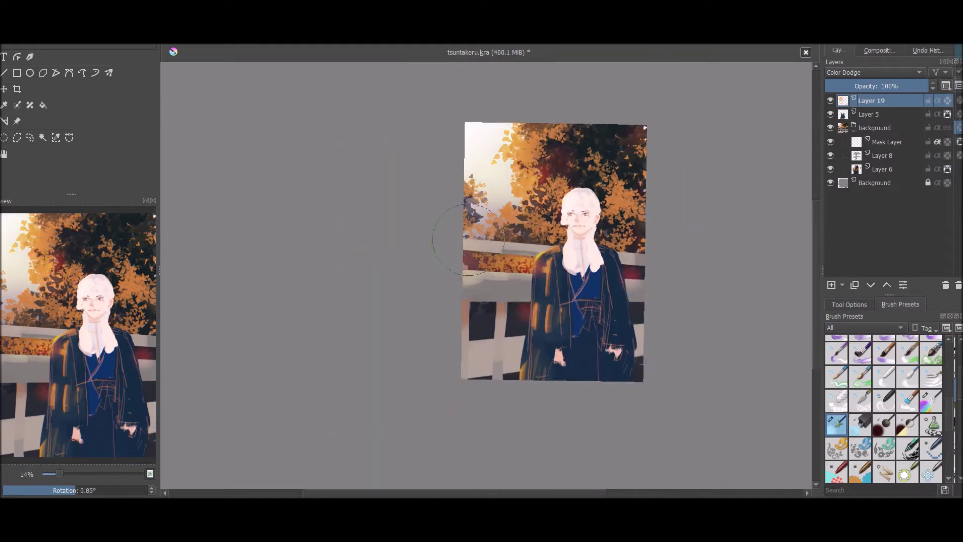
left_click_drag(580, 258, 468, 164)
left_click_drag(600, 155, 673, 397)
left_click(901, 86)
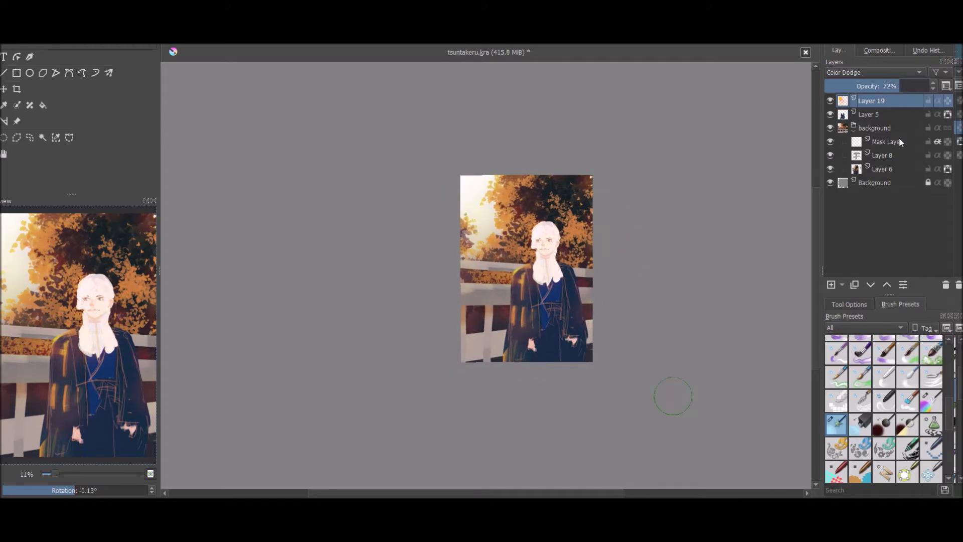
- Add a new layer, select the face area, and paint peach shading on the cheek and pink along the face edge
left_click(843, 283)
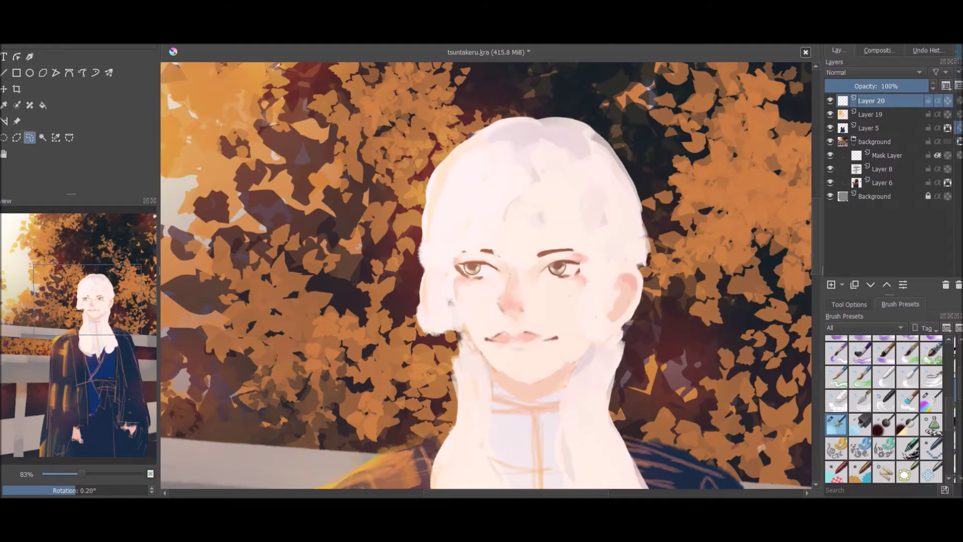
left_click_drag(478, 217, 469, 228)
right_click(478, 308)
left_click(522, 230)
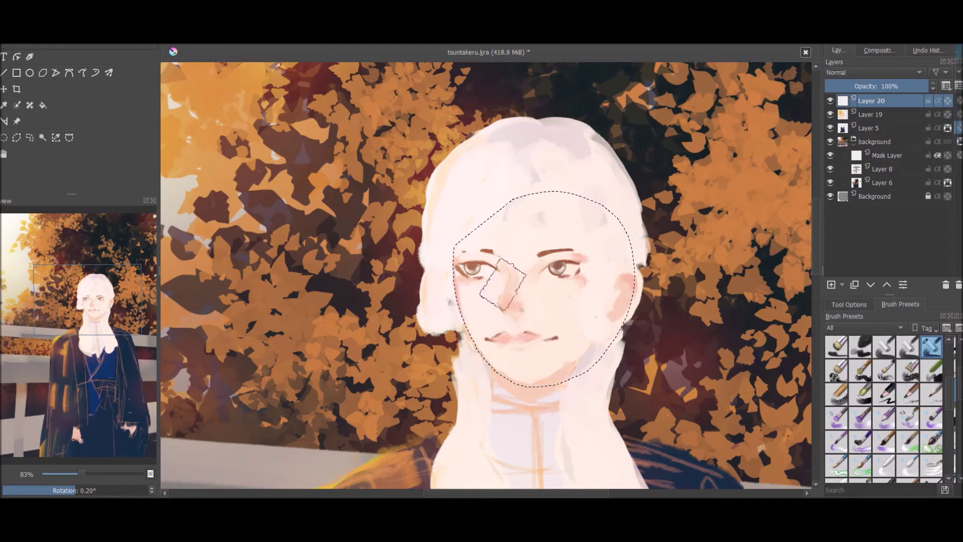
left_click_drag(502, 284, 538, 335)
key("ctrl+shift+a")
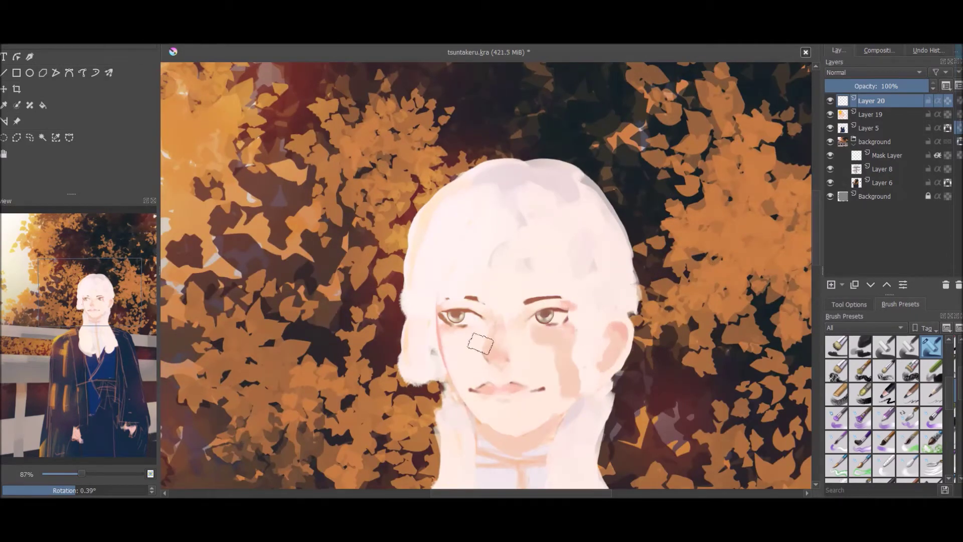
- Shade the white hair with lavender strands across the fringe and long locks on Layer 20, and collapse the background group
mouse_move(592, 395)
left_mouse_down()
mouse_move(430, 318)
mouse_move(555, 194)
mouse_move(475, 296)
left_mouse_up()
left_click(837, 142)
left_click(830, 114)
key("minus")
key("minus")
key("minus")
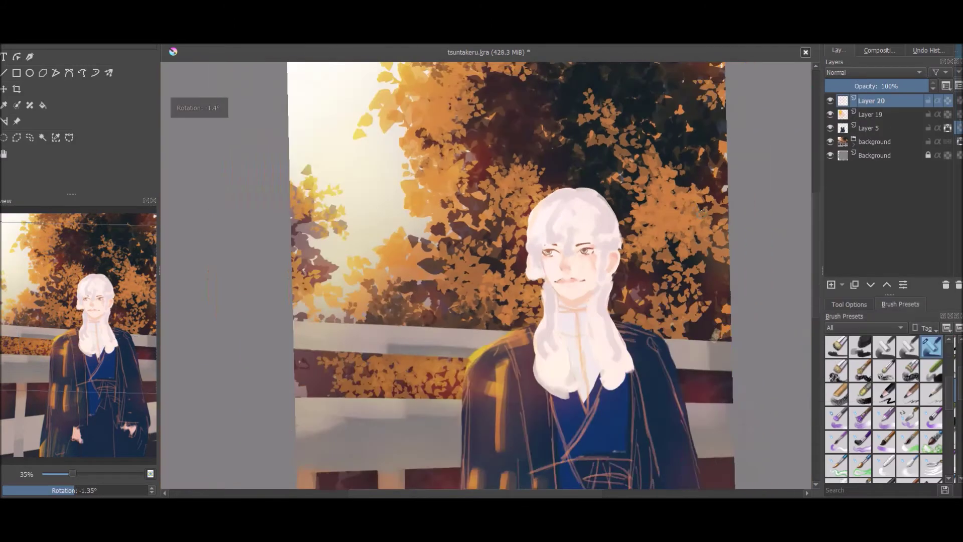
left_click(830, 114)
- Paint the high collar and shirt front white over the sketch lines and refine the surrounding hair locks
left_click_drag(547, 236, 557, 248)
mouse_move(537, 301)
left_mouse_down()
mouse_move(577, 189)
mouse_move(602, 411)
mouse_move(536, 349)
left_mouse_up()
mouse_move(552, 315)
left_mouse_down()
mouse_move(452, 348)
mouse_move(612, 366)
mouse_move(621, 384)
left_mouse_up()
right_click(608, 354)
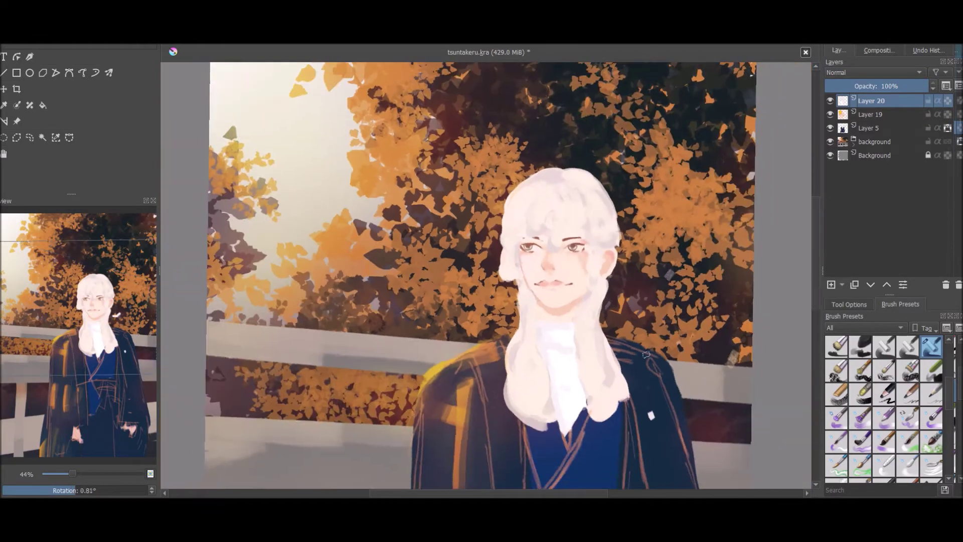
key("Page_Down")
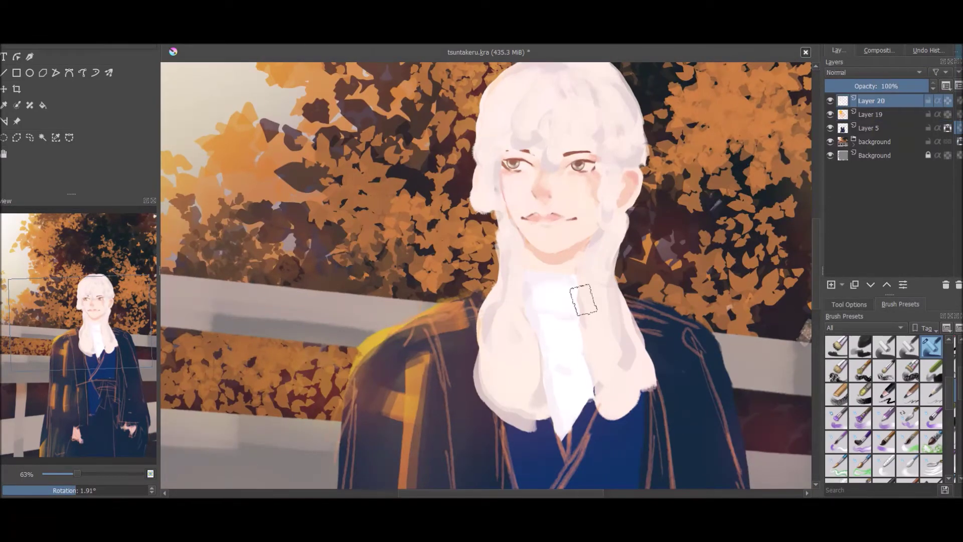
mouse_move(573, 344)
left_mouse_down()
mouse_move(516, 200)
mouse_move(423, 284)
mouse_move(507, 234)
left_mouse_up()
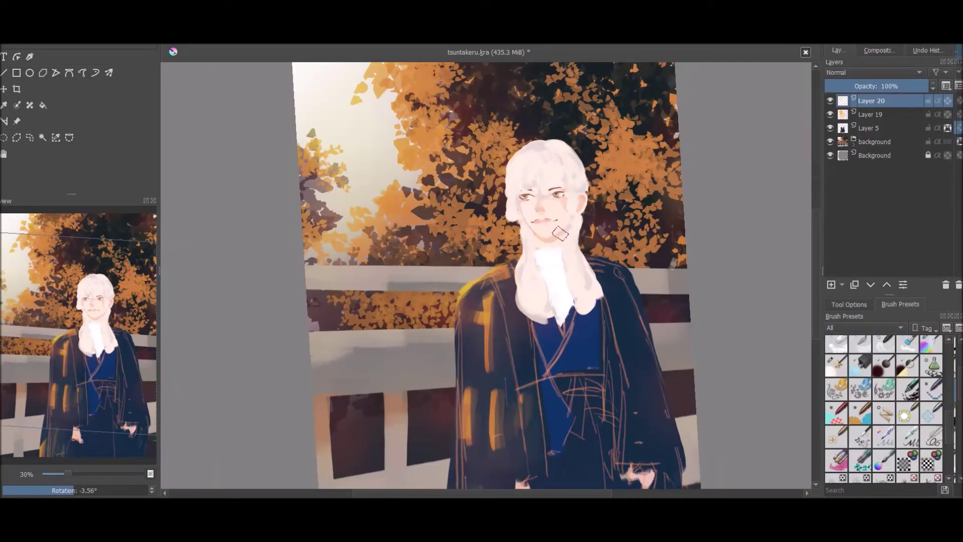
- Add lavender shadow strokes along the long locks beside the collar and in the fringe
right_click(557, 271)
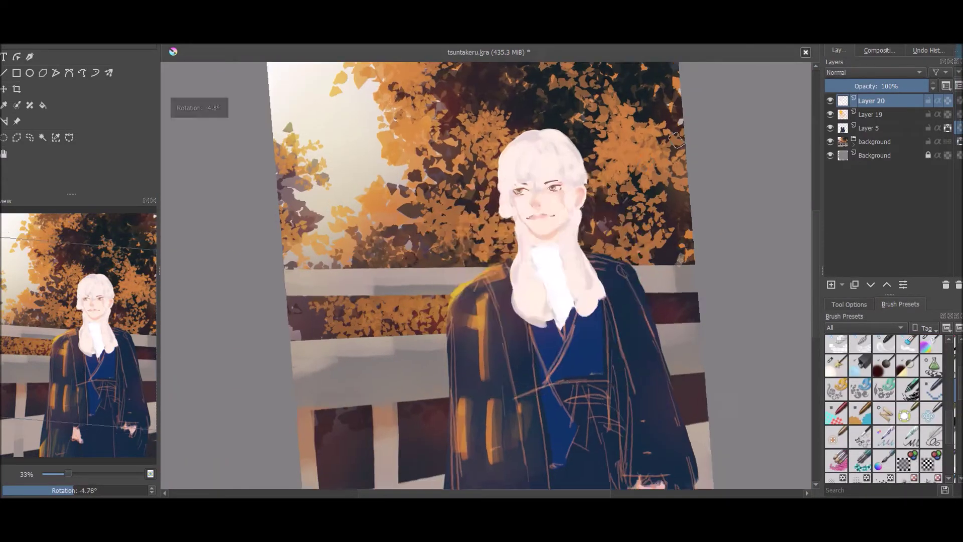
right_click(608, 270)
left_click_drag(653, 321, 613, 266)
scroll(613, 266, "down", 2)
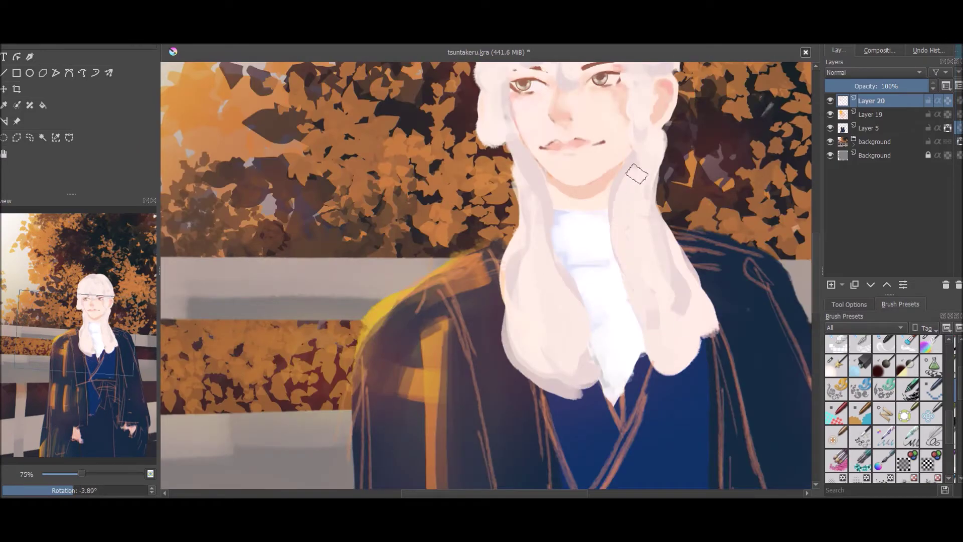
scroll(578, 201, "down", 3)
right_click(623, 258)
left_click(576, 195)
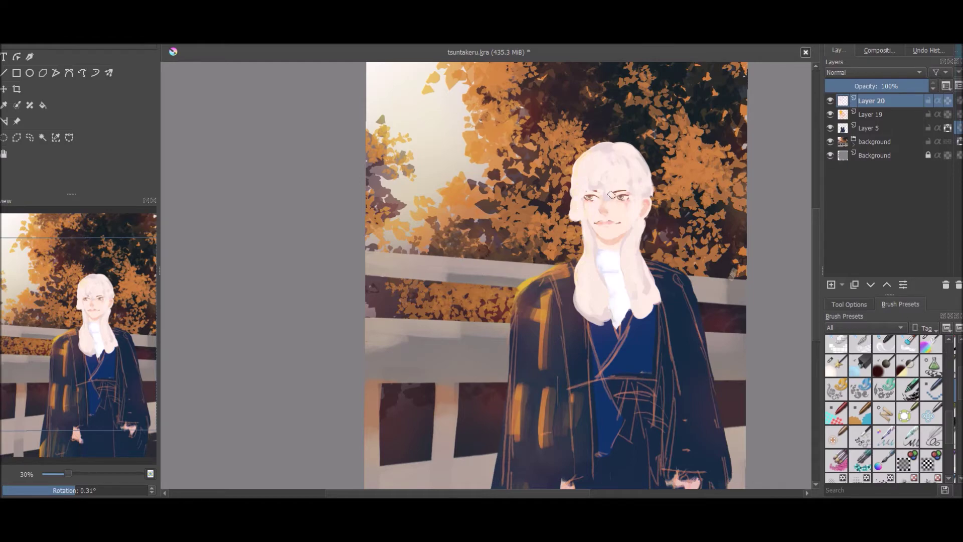
scroll(611, 195, "up", 4)
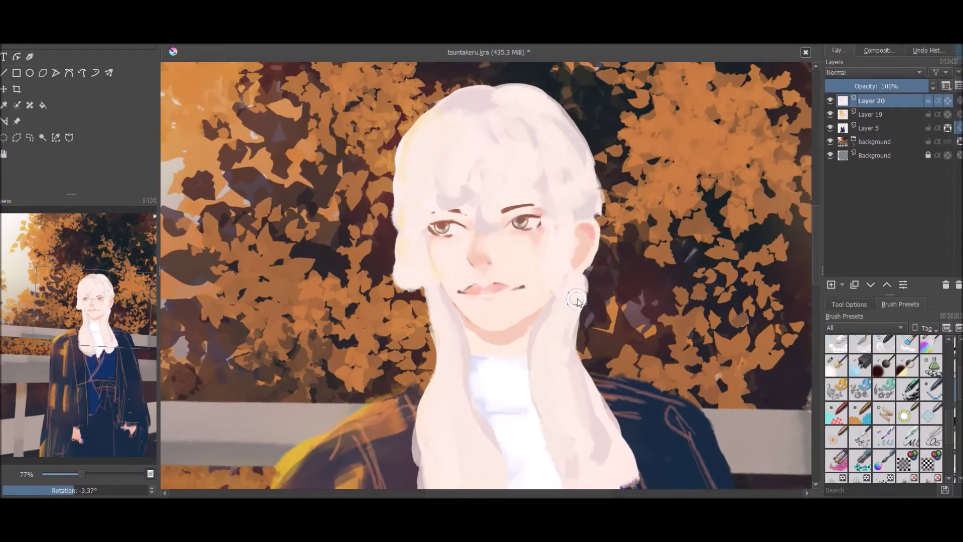
- Draw a yellow stud-and-chain earring on the visible ear and a yellow cross earring on the opposite side
right_click(577, 300)
scroll(550, 216, "up", 3)
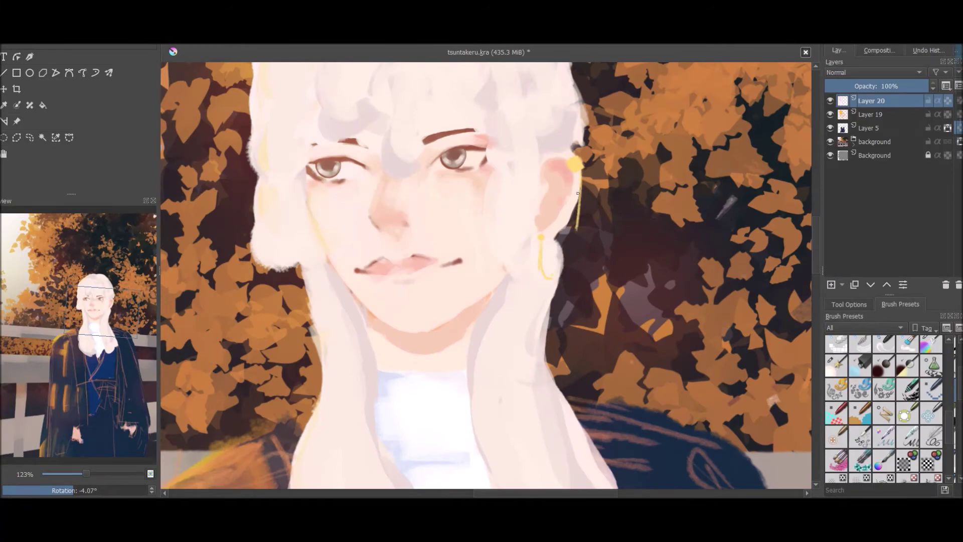
scroll(562, 256, "up", 3)
scroll(562, 257, "down", 4)
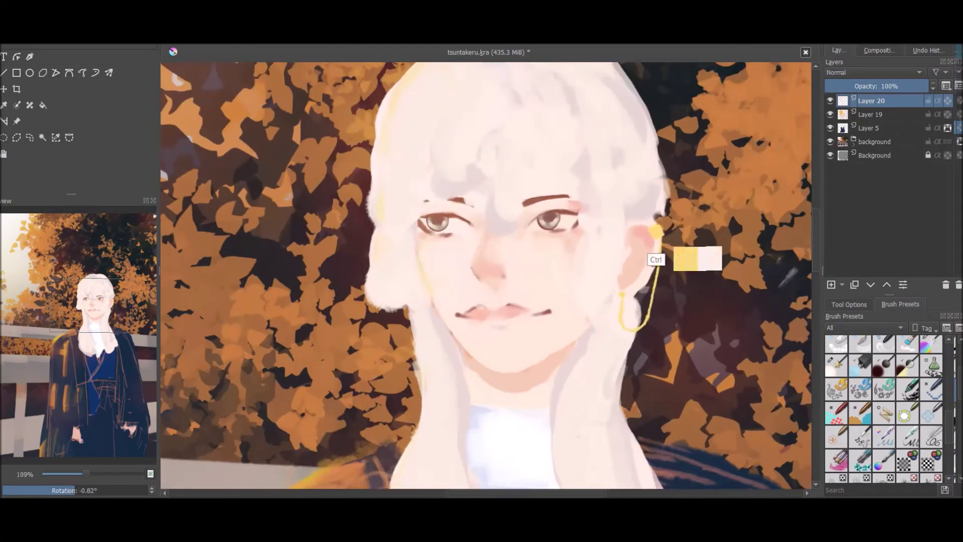
scroll(440, 329, "down", 1)
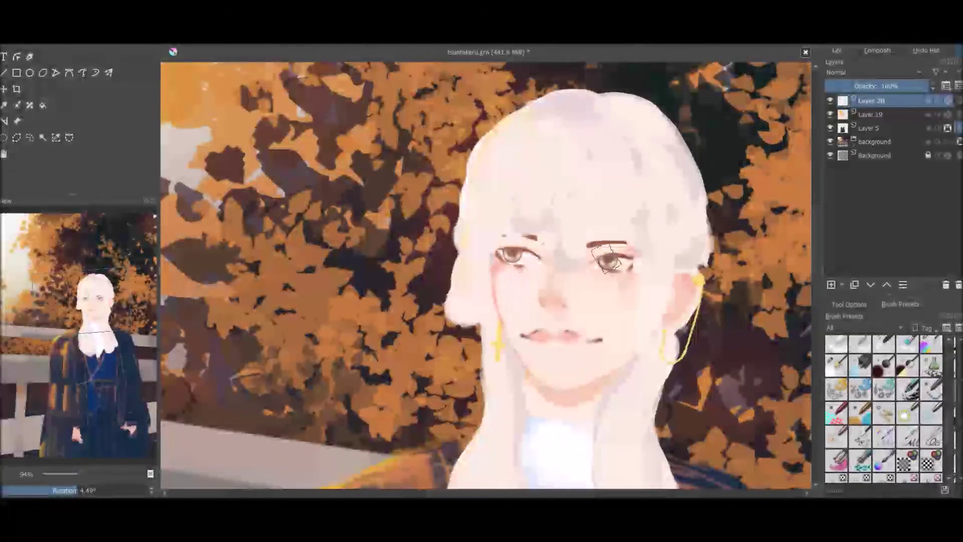
- Blend pink blush over the nose and beneath both eyes, softening the nose shape
key("/")
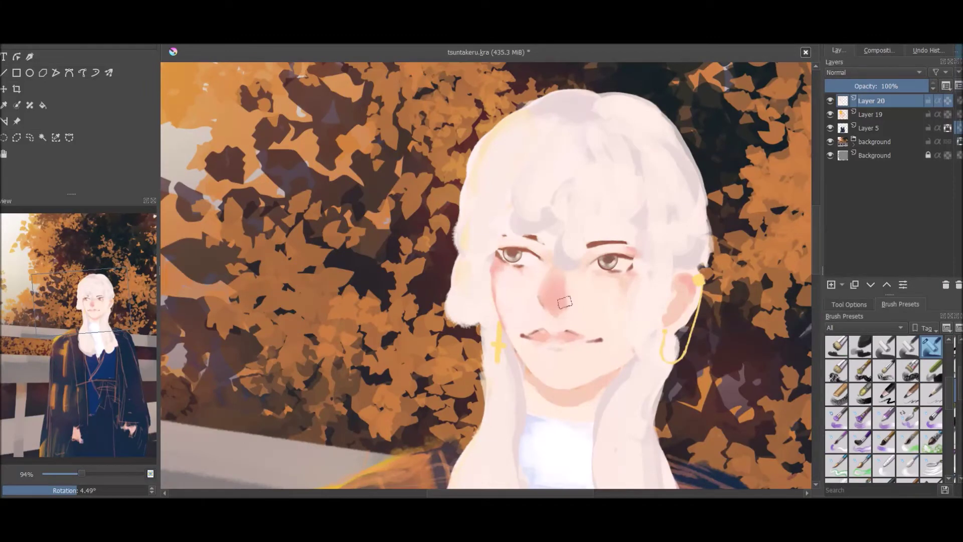
scroll(581, 258, "up", 3)
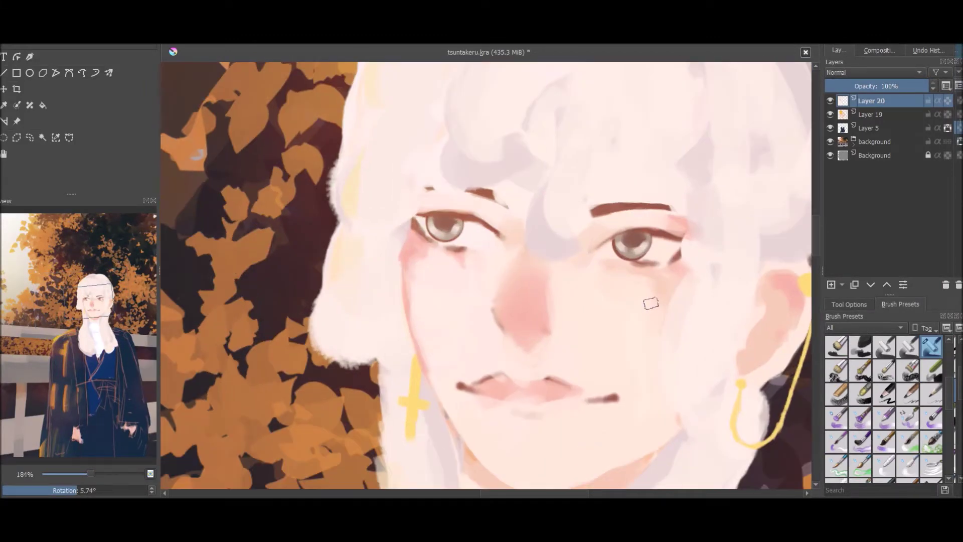
scroll(651, 303, "down", 4)
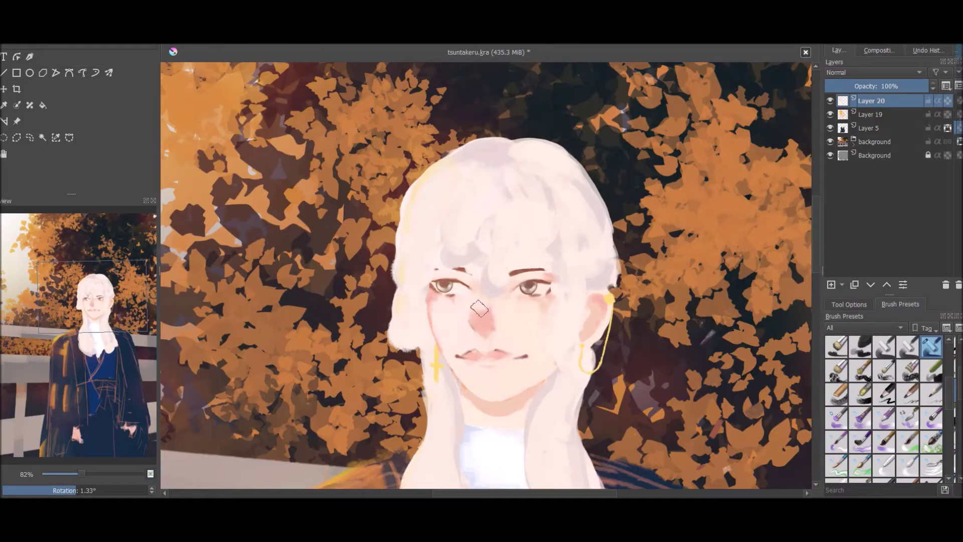
right_click(531, 346)
right_click(489, 327)
right_click(489, 327)
right_click(471, 323)
left_click_drag(491, 323, 574, 291)
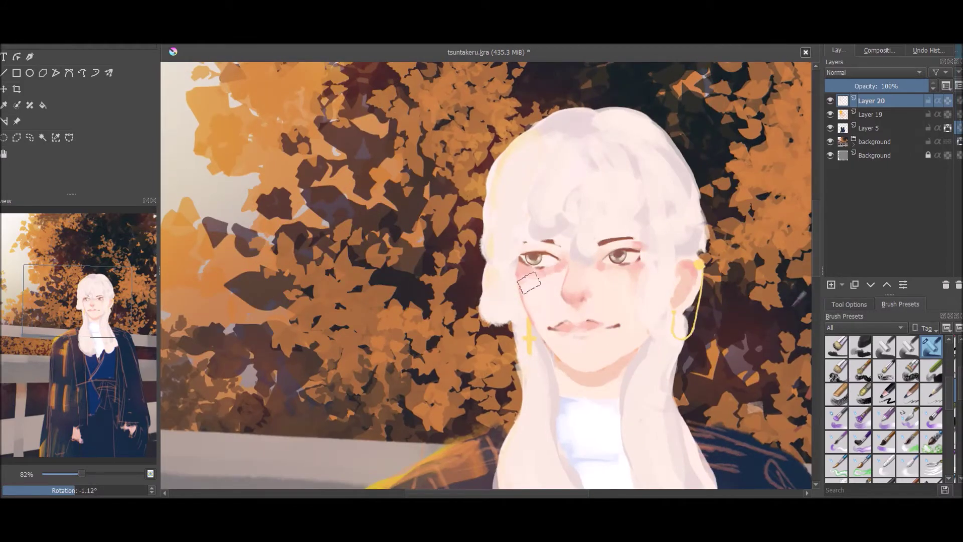
left_click_drag(630, 274, 524, 283)
- Deepen the neck shadow below the jaw and try a pale rod extending diagonally behind the neck
mouse_move(504, 340)
left_mouse_down()
mouse_move(503, 301)
mouse_move(531, 331)
left_mouse_up()
right_click(522, 321)
left_click(509, 341, "ctrl")
left_click_drag(509, 352, 566, 322)
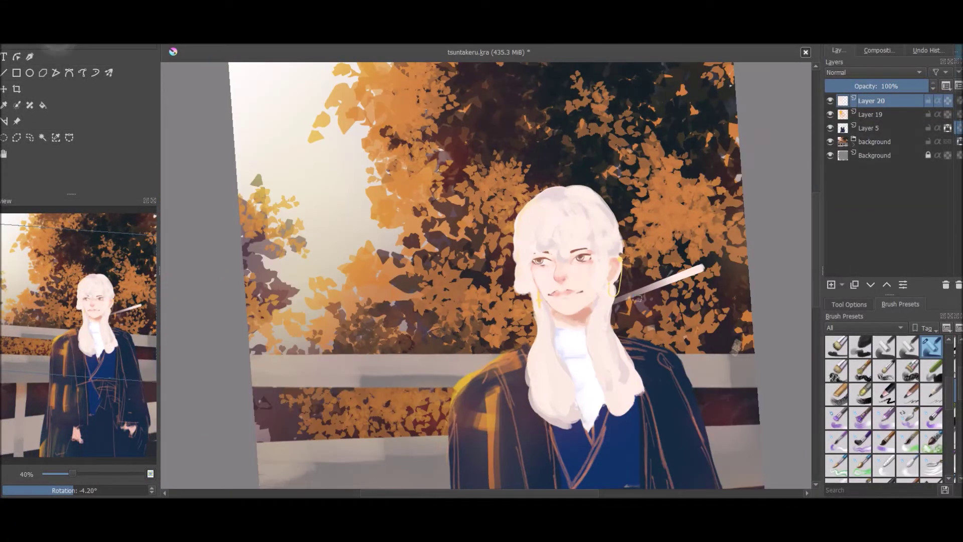
- Soften the dark mouth lines and paint fuller pink lips
left_click_drag(503, 64, 582, 357)
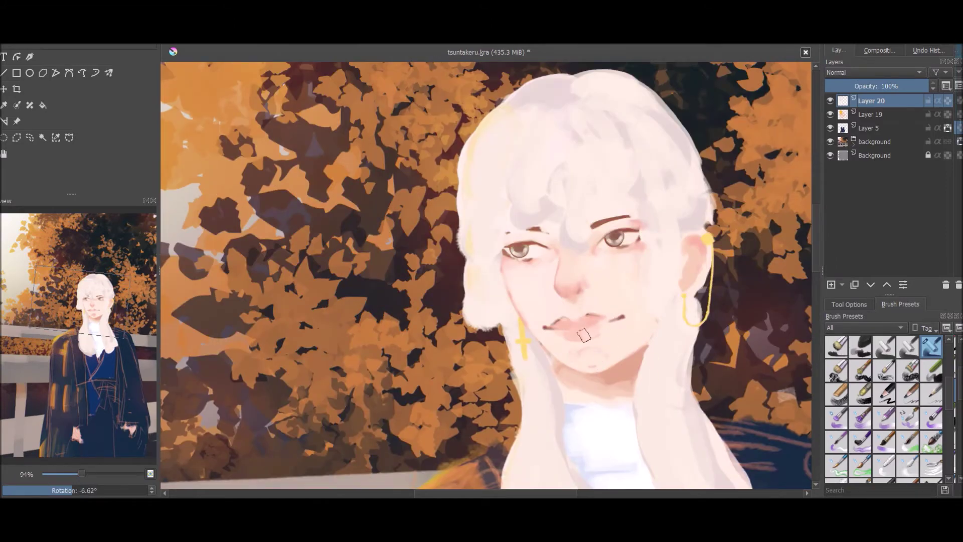
left_click_drag(582, 302, 460, 252)
scroll(495, 285, "down", 1)
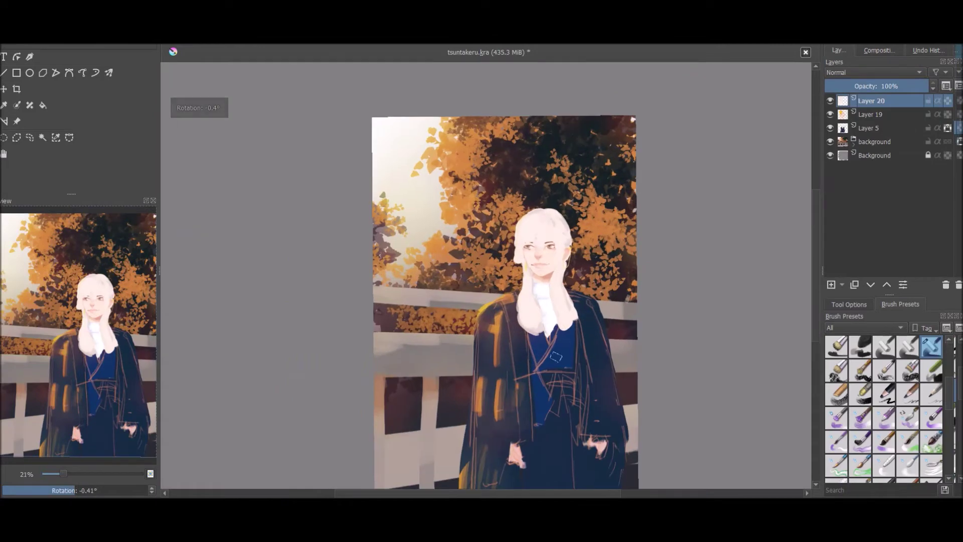
- Paint over the kimono chest's sketch lines in dark blue and select the overlapping front panel
scroll(525, 376, "up", 4)
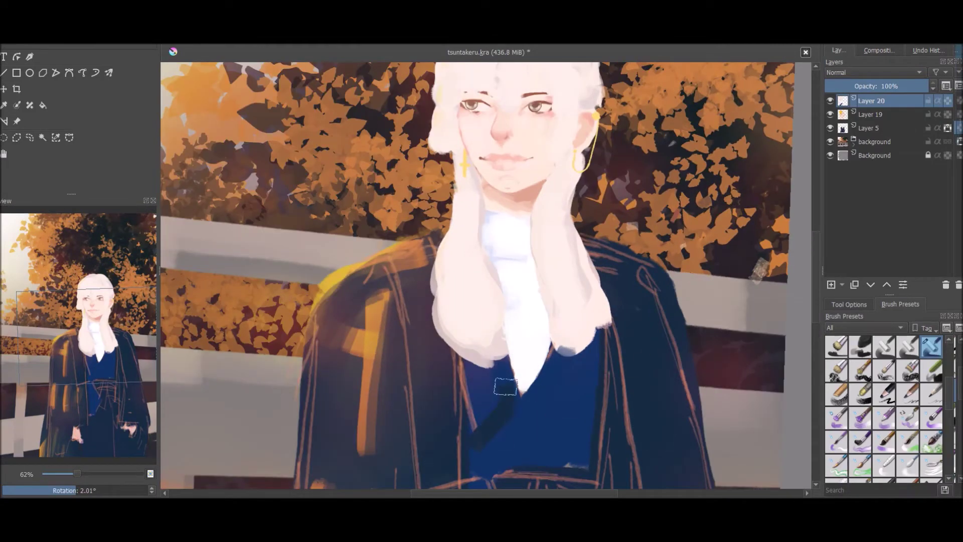
scroll(497, 404, "down", 1)
scroll(497, 351, "up", 3)
left_click_drag(476, 368, 526, 296)
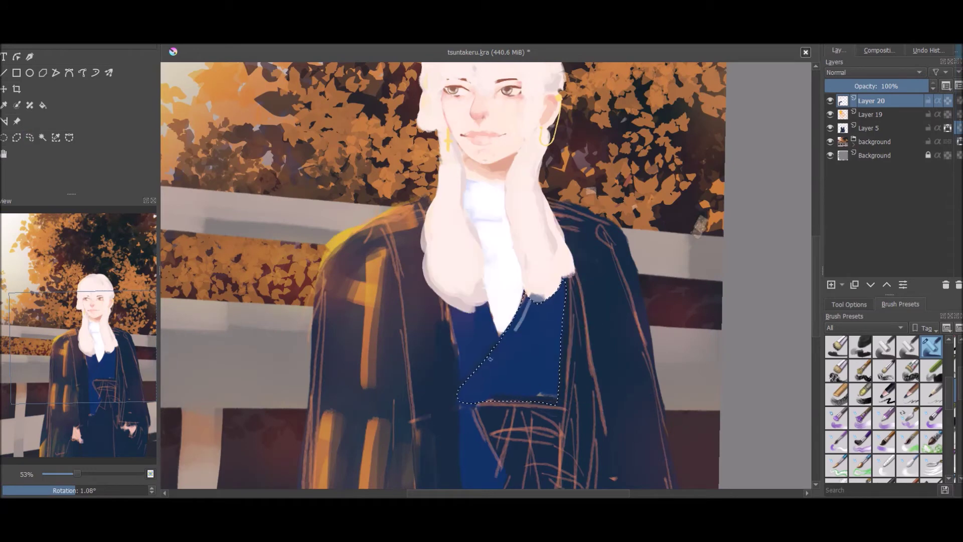
- Add a new layer with a pale blue-grey stripe along the kimono lapel and duplicate it for a parallel stripe
left_click(831, 284)
key("ctrl+j")
key("ctrl+t")
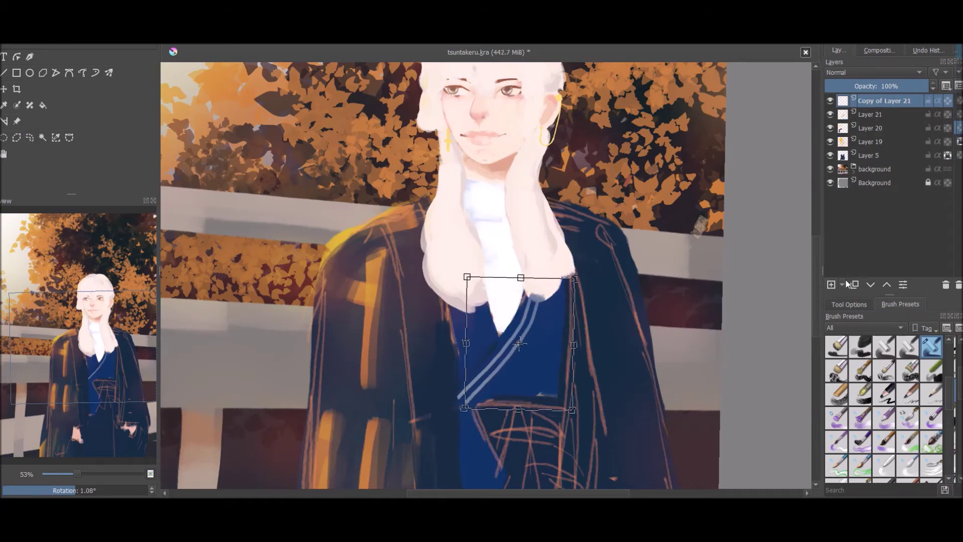
left_click(903, 284)
left_click(887, 312)
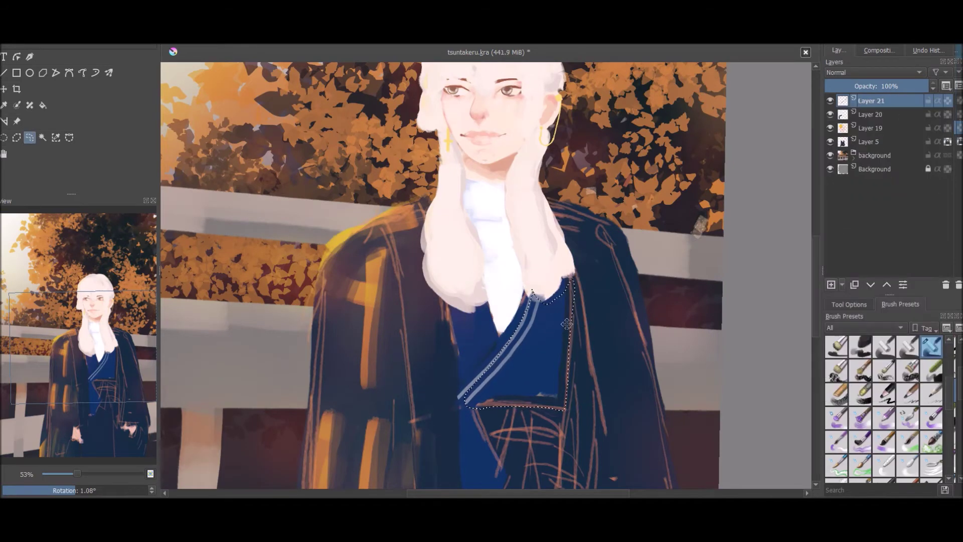
- Duplicate and merge the lapel stripes repeatedly, offsetting the copies until parallel stripes cover the kimono's overlapping front panel
key("ctrl+j")
key("ctrl+t")
left_click_drag(558, 328, 577, 333)
right_click(903, 100)
left_click(782, 194)
key("ctrl+j")
key("ctrl+t")
left_click_drag(602, 281, 578, 317)
key("Return")
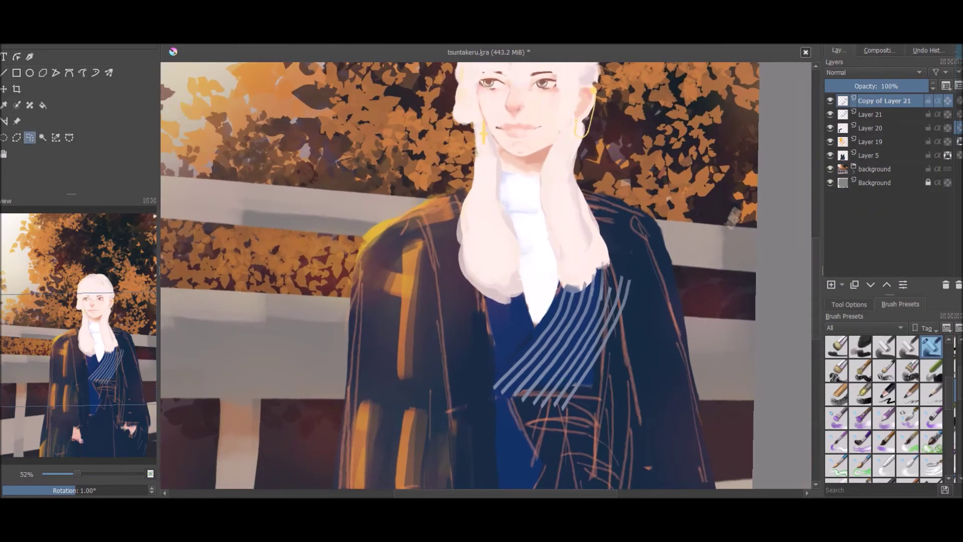
- Outline the overlapping front panel, invert the selection and merge the striped copy with the layer below
scroll(539, 227, "up", 3)
mouse_move(588, 234)
left_mouse_down()
mouse_move(605, 281)
mouse_move(574, 396)
mouse_move(588, 233)
left_mouse_up()
scroll(588, 233, "down", 3)
right_click(903, 100)
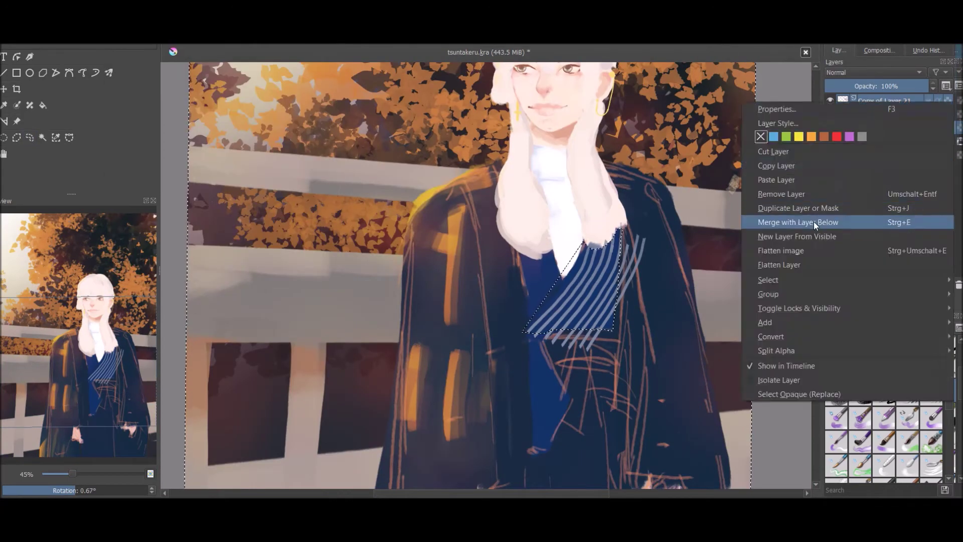
left_click(814, 221)
- Position a copy of the stripes over the opposite chest panel and delete the parts outside it
scroll(445, 215, "down", 3)
scroll(445, 215, "up", 2)
left_click_drag(535, 321, 534, 231)
key("Return")
scroll(534, 231, "up", 3)
mouse_move(544, 303)
left_mouse_down()
mouse_move(611, 257)
mouse_move(571, 194)
left_mouse_up()
key("Delete")
- Place slanted stripes over the kimono's lower hanging flap and select the flap's outline
scroll(486, 274, "down", 3)
scroll(486, 275, "up", 3)
key("Insert")
key("ctrl+z")
key("ctrl+z")
left_click_drag(560, 379, 512, 308)
scroll(526, 351, "up", 2)
key("alt+s")
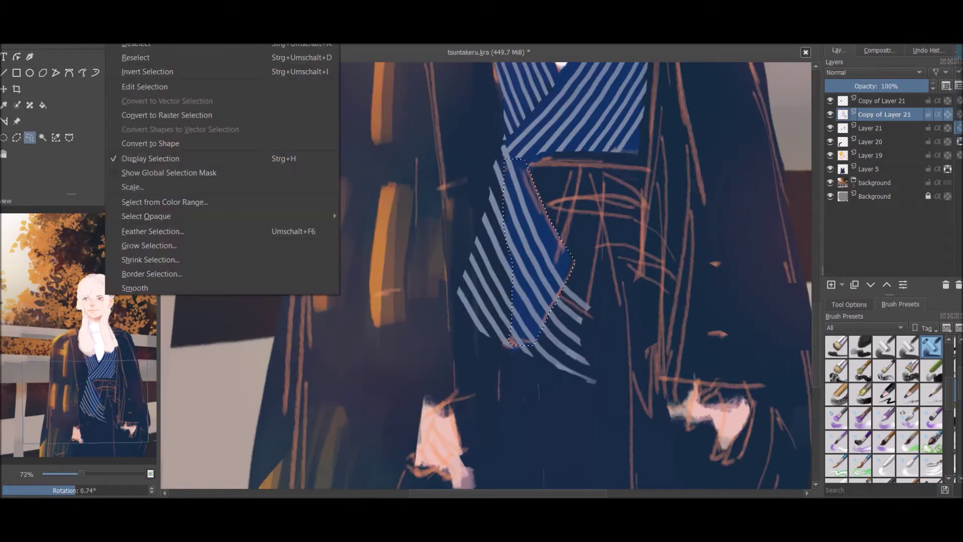
- Trim the stripes to the lower flap and merge the stripe layers into one
key("Escape")
scroll(602, 449, "down", 5)
key("alt+l")
key("Escape")
left_click(900, 100)
right_click(901, 101)
left_click(875, 224)
- Reorder the layers so that the kimono stripes on Layer 21 sit directly above Layer 20
left_click(869, 114)
left_click(870, 284)
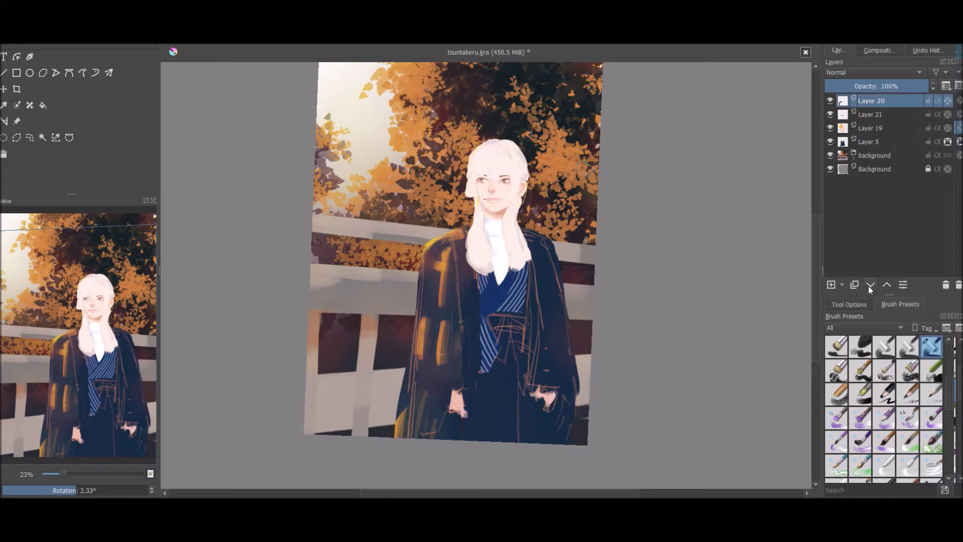
left_click(870, 285)
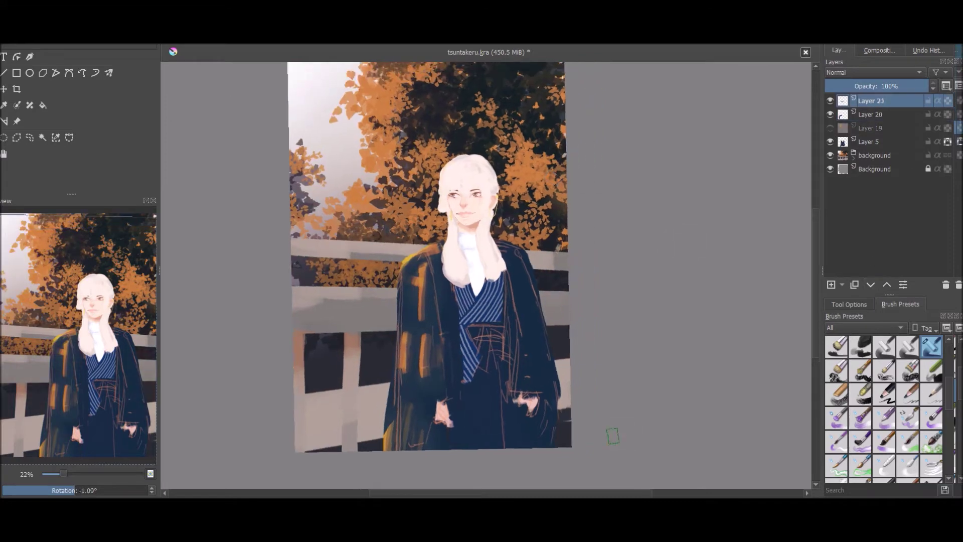
- Draw a grey guitar silhouette on a new layer and transform it to lie diagonally behind the figure's shoulder
left_click(30, 137)
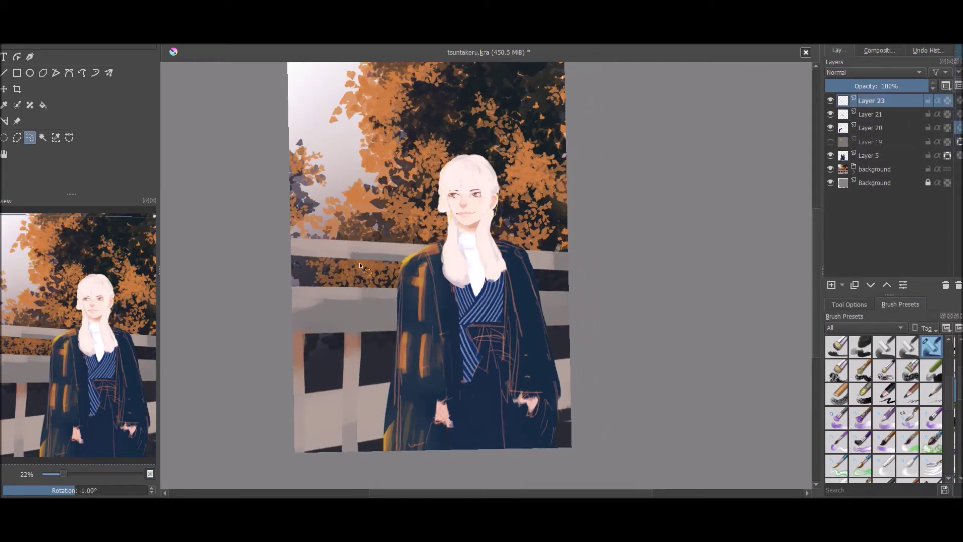
mouse_move(349, 157)
left_mouse_down()
mouse_move(351, 256)
mouse_move(318, 352)
mouse_move(401, 327)
mouse_move(376, 272)
mouse_move(360, 156)
left_mouse_up()
right_click(464, 318)
left_click_drag(351, 116, 365, 370)
key("ctrl+shift+a")
key("ctrl+t")
mouse_move(367, 191)
left_mouse_down()
mouse_move(366, 303)
mouse_move(441, 281)
left_mouse_up()
left_click_drag(502, 211, 542, 291)
key("b")
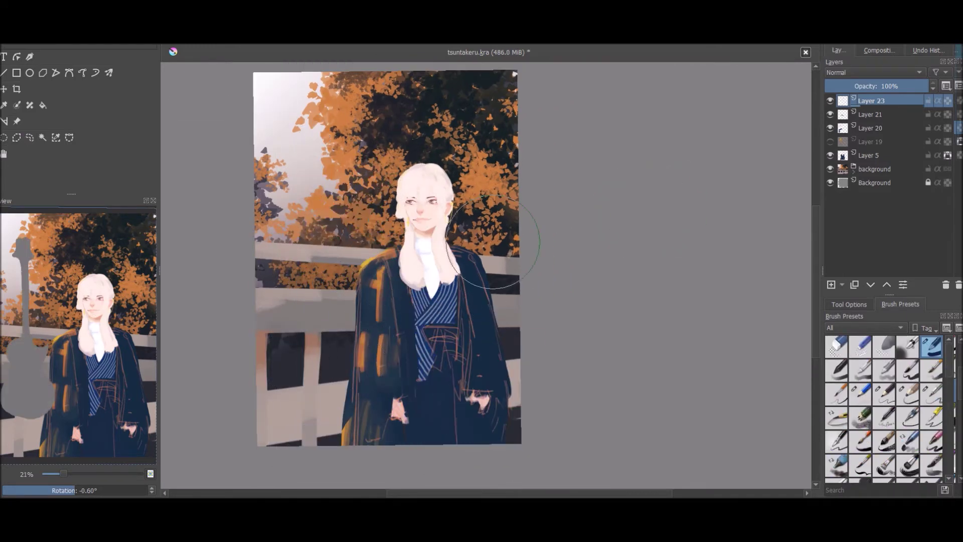
- Move the guitar layer below the figure on Layer 5
left_click(871, 284)
left_click(871, 284)
left_click(871, 284)
left_click(870, 285)
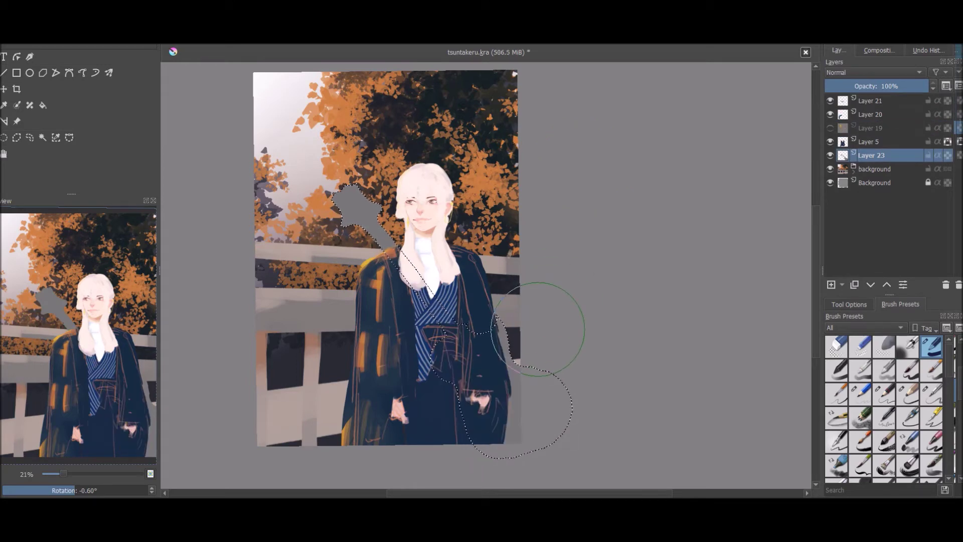
- Refine the guitar's headstock and neck in grey and add small tuning pegs along the headstock's edges
key("slash")
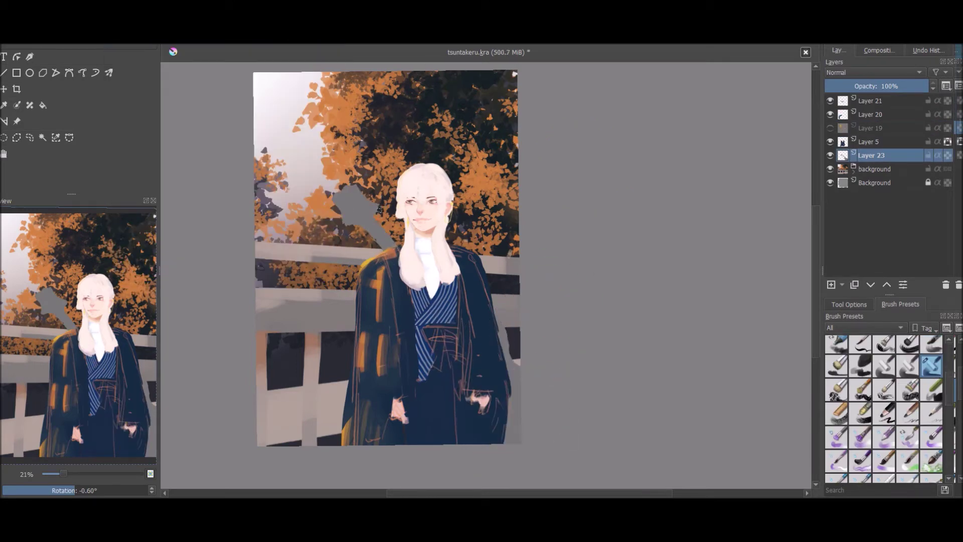
left_click_drag(339, 219, 441, 238)
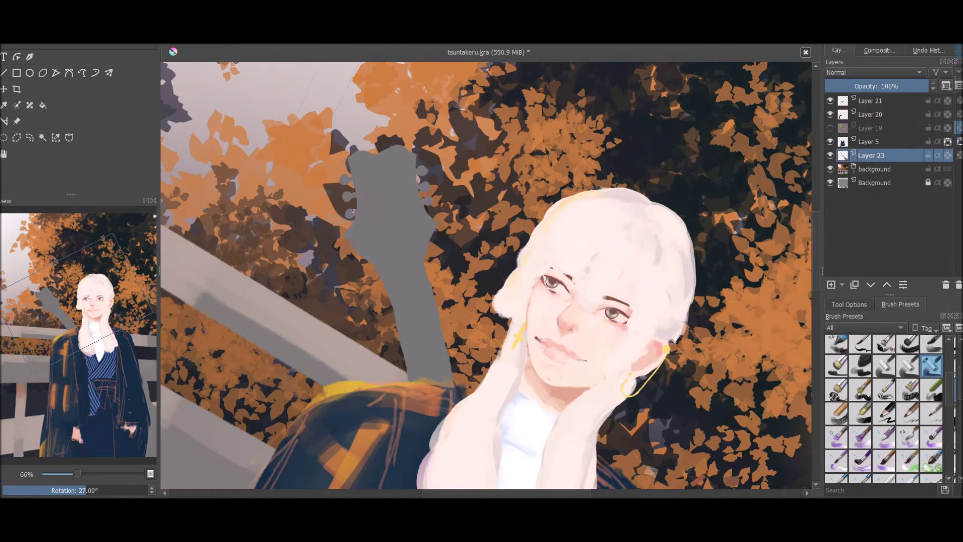
left_click_drag(415, 150, 585, 285)
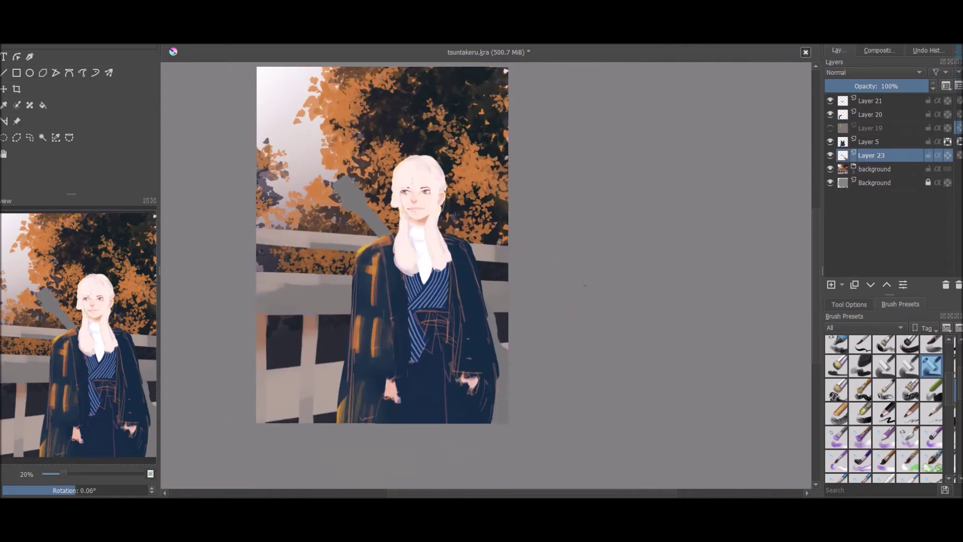
- Paint the guitar dark brown with yellow edges and curling yellow ornaments
left_click(377, 190)
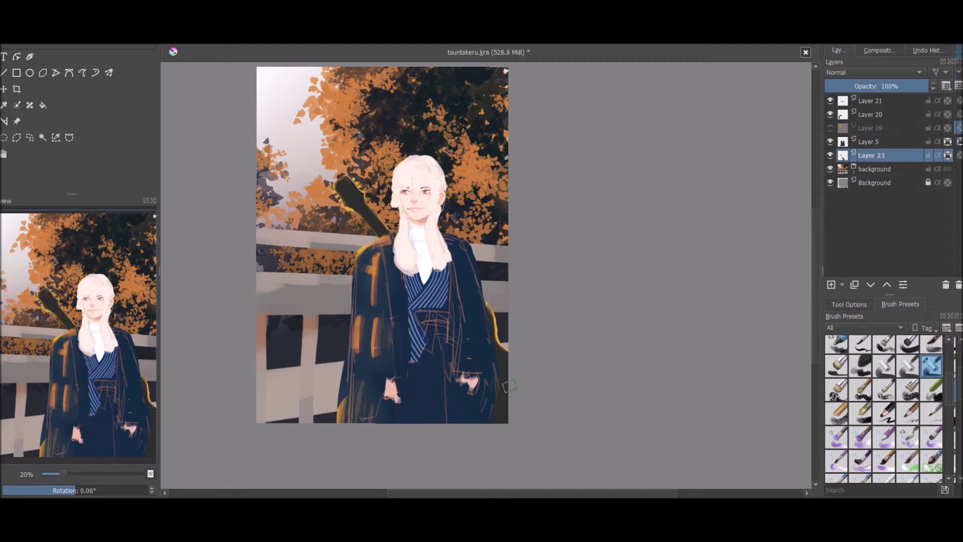
scroll(946, 398, "down", 5)
left_click(884, 398)
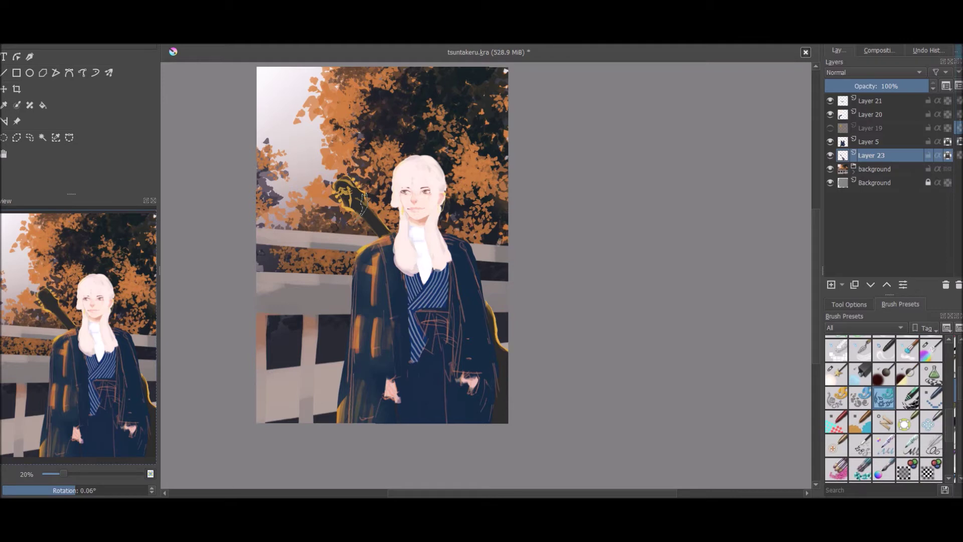
- Paint a dark guitar strap diagonally across the chest on a new layer and move that layer to the top
key("Insert")
key("slash")
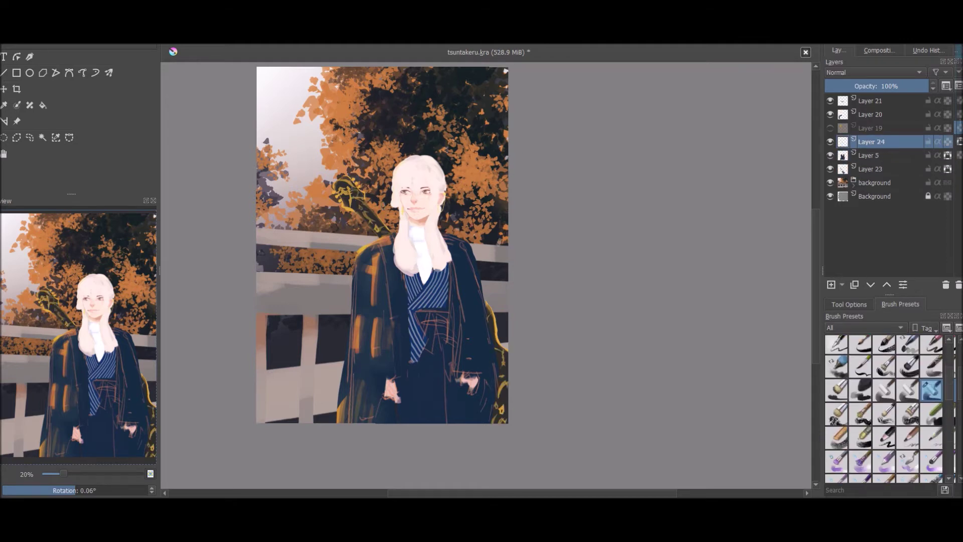
left_click_drag(406, 284, 454, 341)
left_click(888, 286)
left_click(888, 286)
left_click(888, 286)
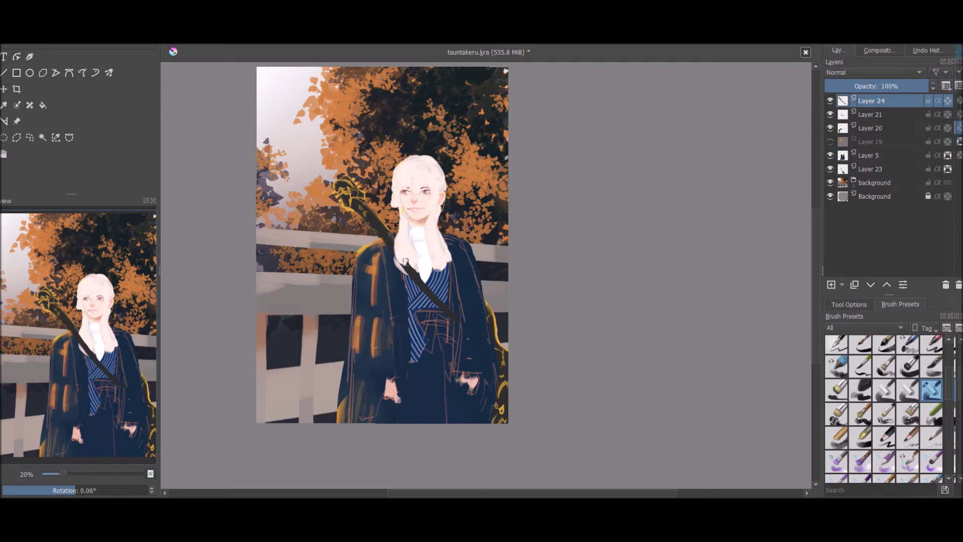
- Recolour the guitar light orange and paint its strap, neck and outer edges teal
left_click_drag(439, 263, 483, 221)
right_click(456, 297)
right_click(411, 284)
left_click(427, 263)
right_click(527, 279)
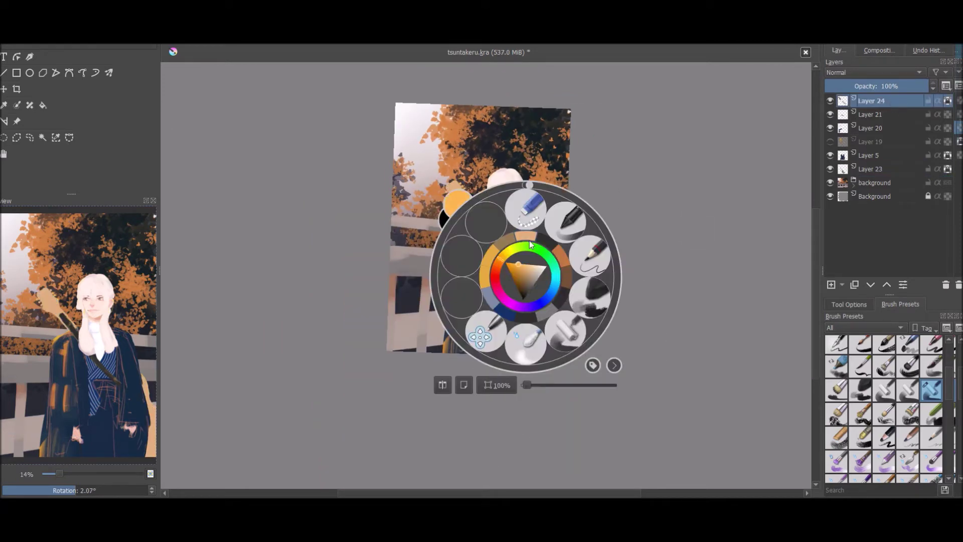
left_click(539, 278)
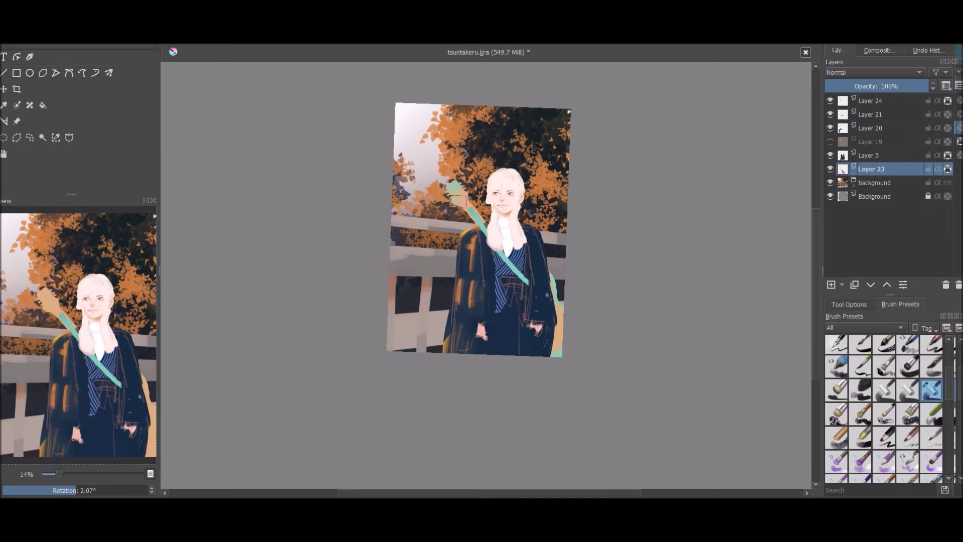
left_click_drag(577, 209, 552, 311)
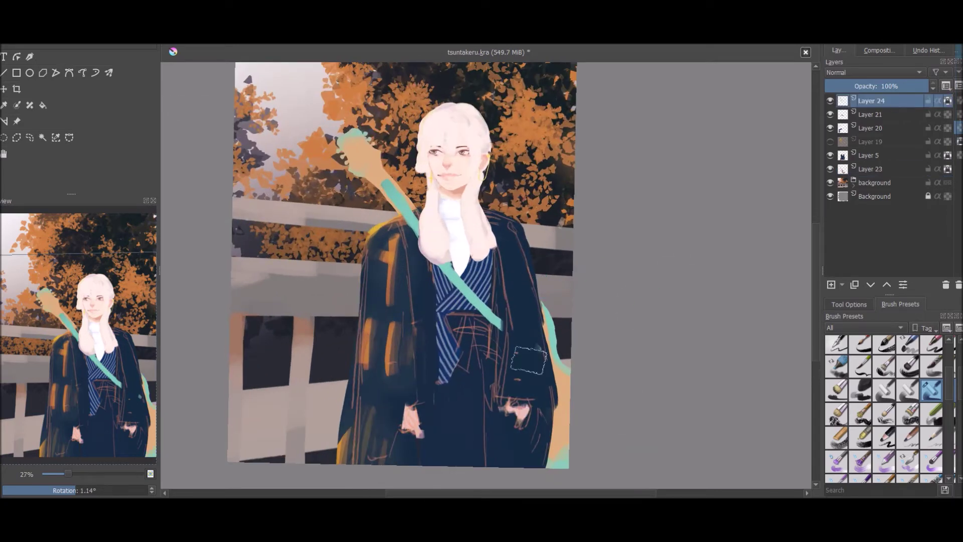
- Paint broad orange patches over the coat's lit sleeve on Layer 5 and cover the hand on the guitar body's side in dark blue
left_click(831, 169)
left_click(830, 169)
scroll(695, 243, "down", 2)
left_click_drag(695, 243, 691, 243)
key("Page_Up")
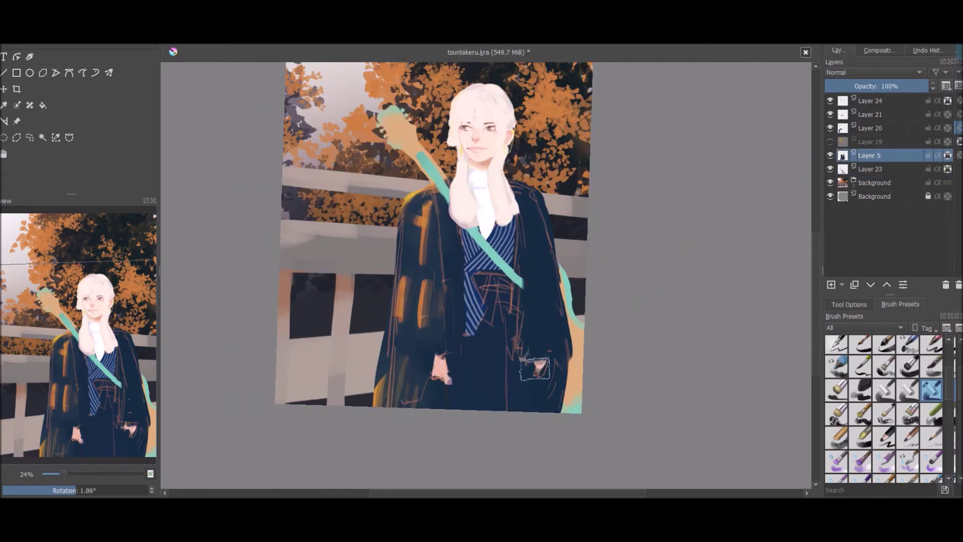
mouse_move(410, 417)
left_mouse_down()
mouse_move(427, 221)
mouse_move(410, 228)
mouse_move(411, 408)
mouse_move(451, 275)
left_mouse_up()
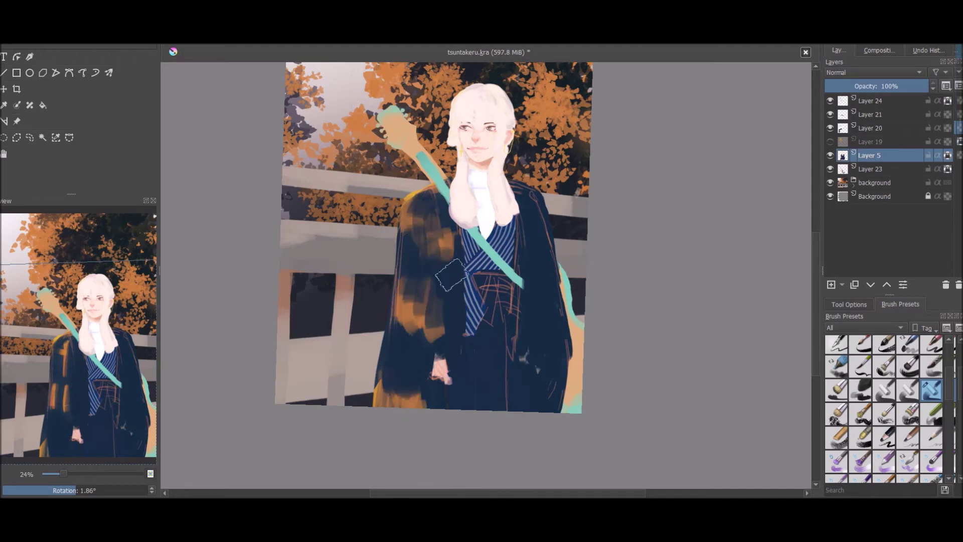
key("ctrl+z")
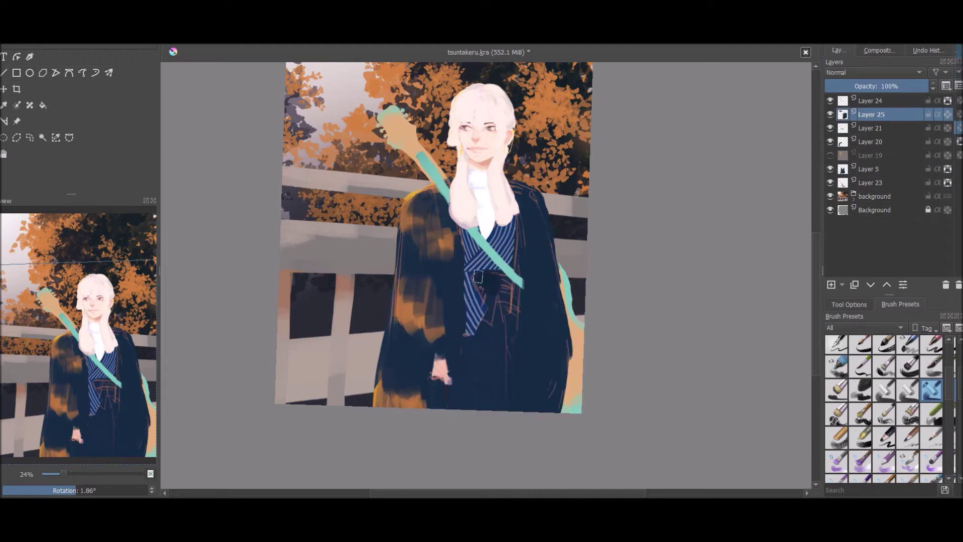
- Move Layer 25 below Layer 20 and paint over the sash and coat sketch lines in dark blue
key("ctrl+Page_Down")
key("ctrl+Page_Down")
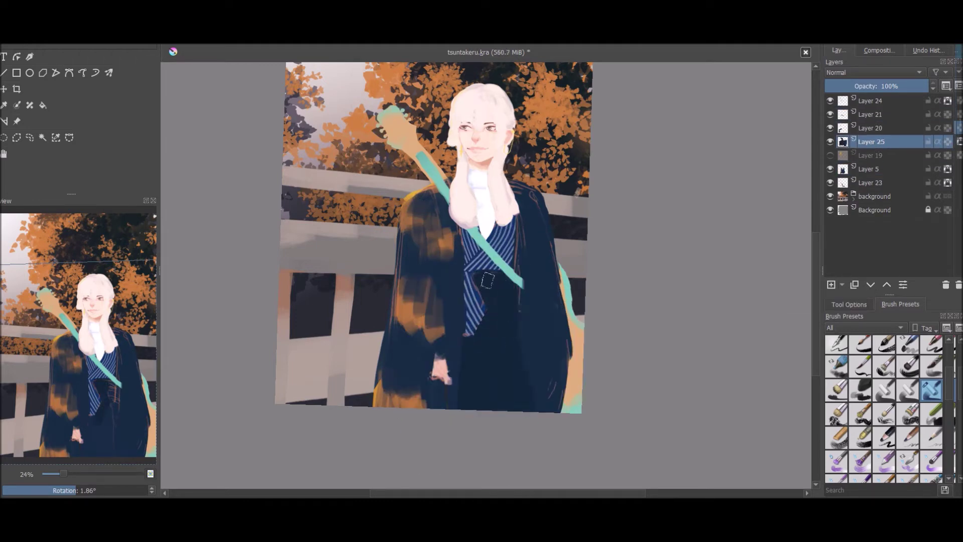
left_click_drag(502, 256, 475, 266)
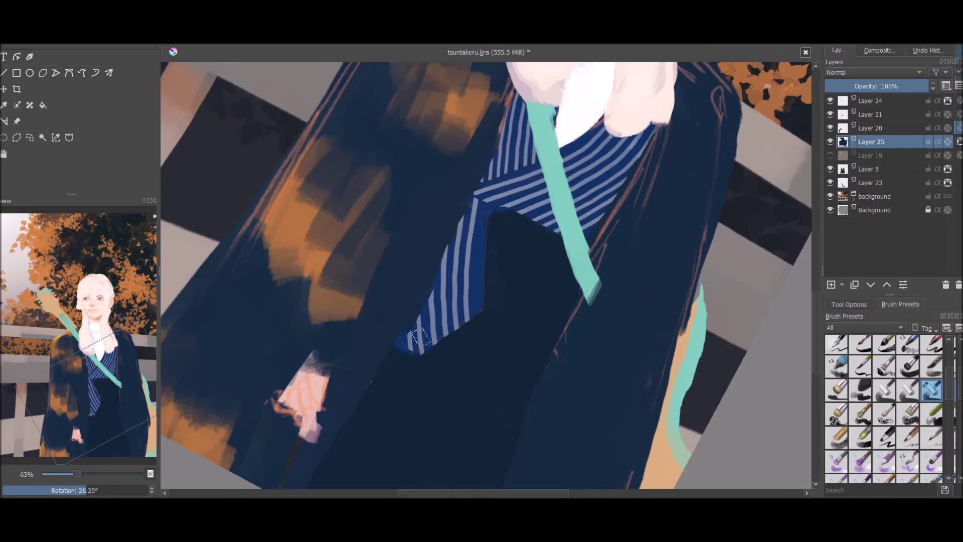
left_click_drag(442, 293, 554, 222)
left_click_drag(563, 260, 512, 215)
left_click_drag(587, 250, 528, 269)
left_click_drag(611, 446, 541, 330)
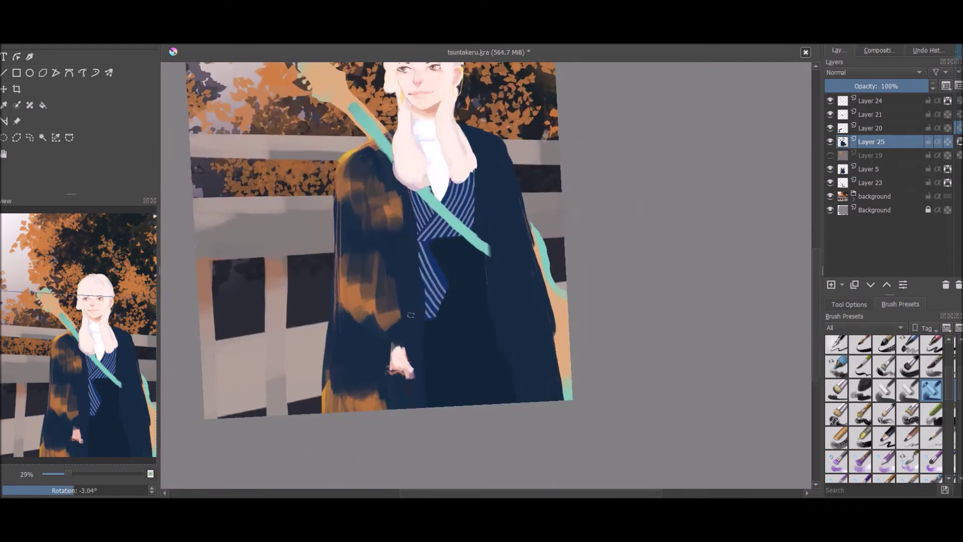
- Rework the remaining hand below the orange-lit sleeve and paint it out with the dark coat colour
left_click_drag(406, 344, 496, 321)
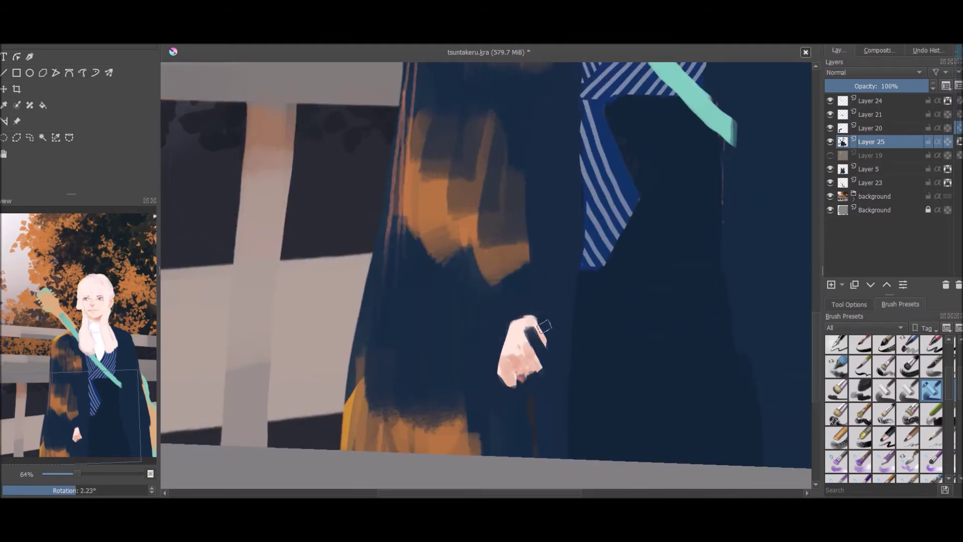
left_click_drag(537, 358, 672, 366)
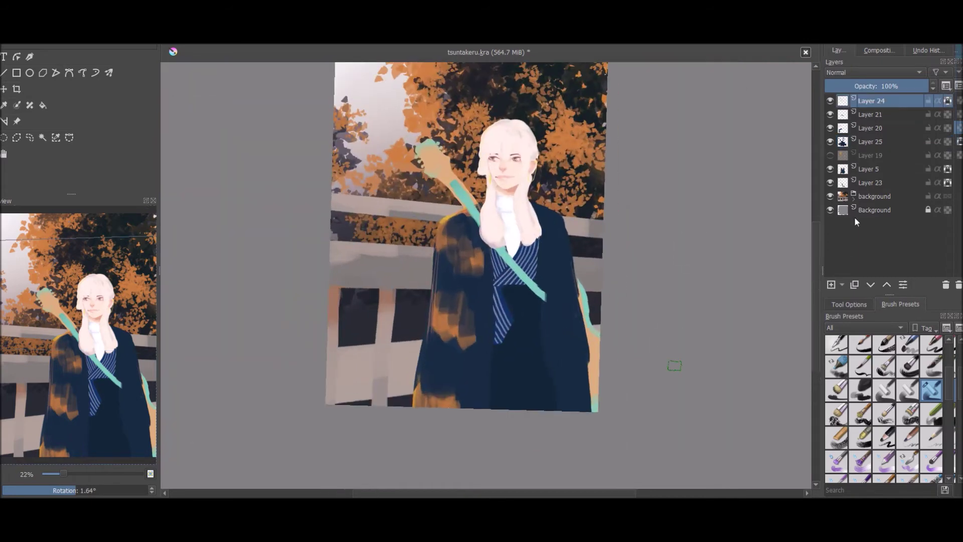
- Place a copy of the Background layer on top and sketch a hanging hand in dark blue on a new layer
key("ctrl+j")
left_click(887, 284)
key("Insert")
left_click_drag(544, 247, 496, 187)
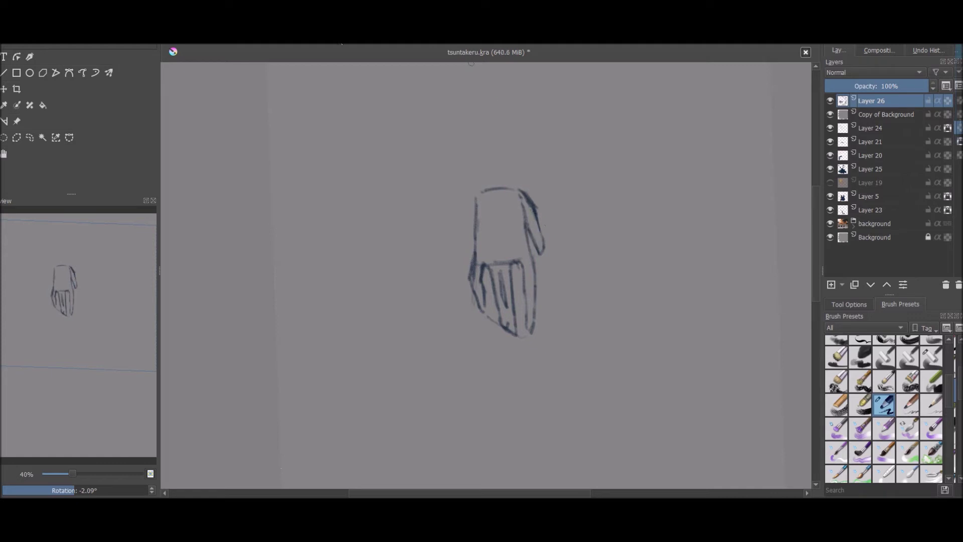
- Recolour the hand sketch orange and delete the copied background layer
scroll(517, 290, "down", 2)
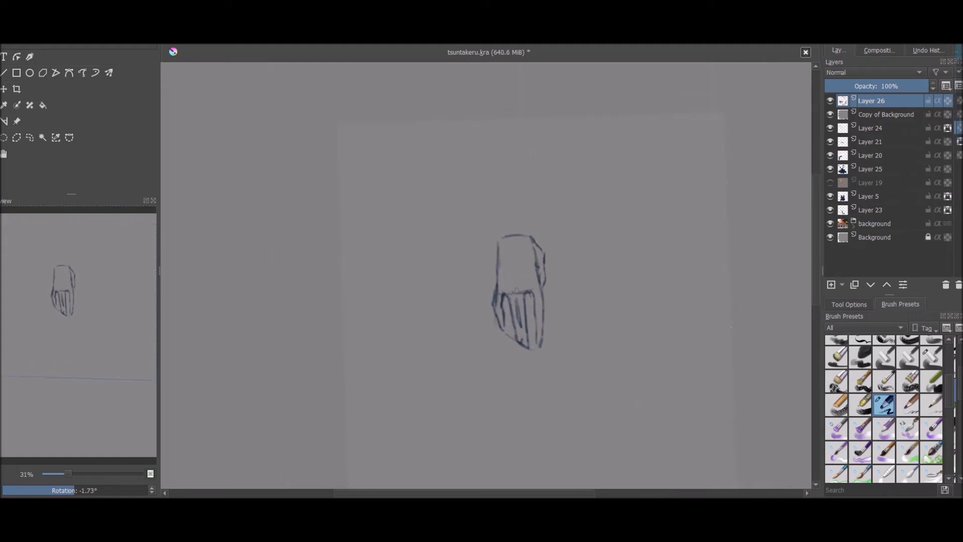
scroll(534, 288, "down", 2)
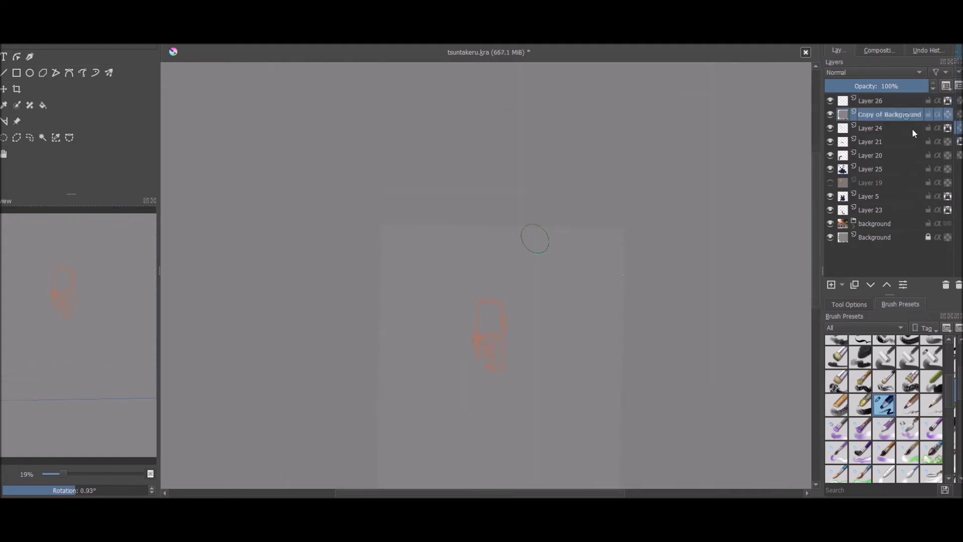
key("shift+Delete")
- Position the hand sketch at the end of the orange-lit sleeve and move Layer 26 below Layer 24
left_click_drag(601, 387, 542, 381)
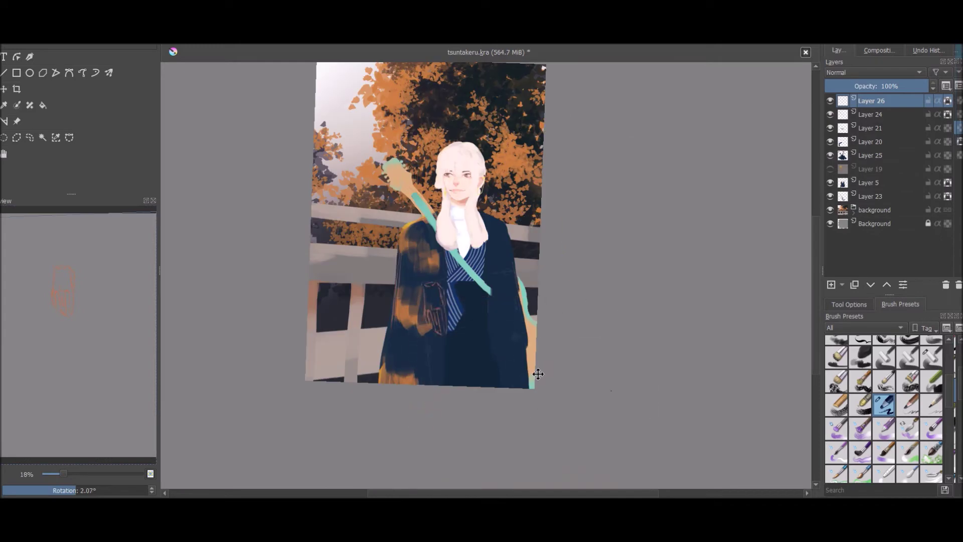
scroll(541, 381, "up", 3)
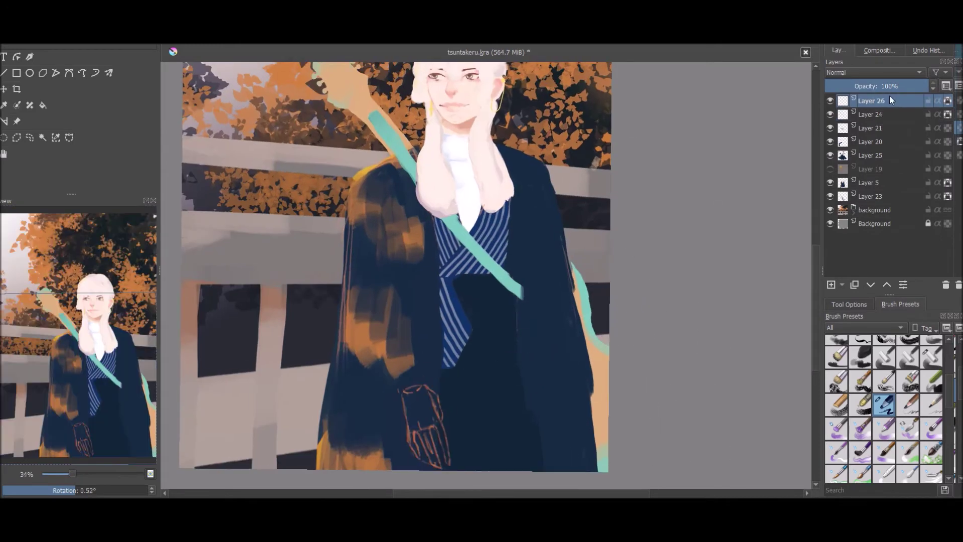
left_click_drag(890, 101, 890, 117)
- Fill the sketched palm and fingers with pale skin colour on a new layer beneath the sketch
key("/")
mouse_move(477, 107)
left_mouse_down()
mouse_move(595, 295)
mouse_move(499, 67)
left_mouse_up()
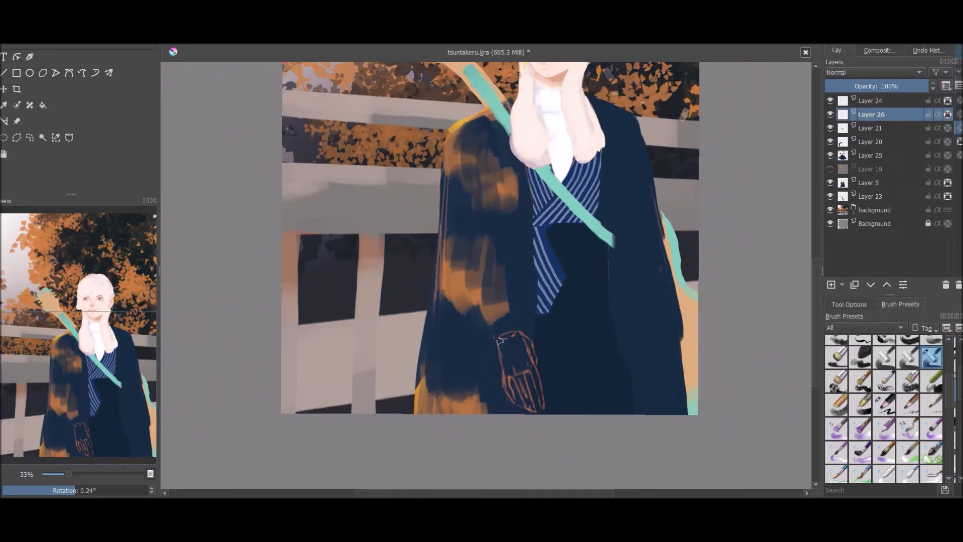
key("Insert")
mouse_move(499, 341)
left_mouse_down()
mouse_move(510, 374)
mouse_move(522, 351)
left_mouse_up()
mouse_move(522, 411)
left_mouse_down()
mouse_move(512, 327)
mouse_move(506, 382)
left_mouse_up()
scroll(504, 351, "up", 4)
left_click_drag(486, 279, 494, 337)
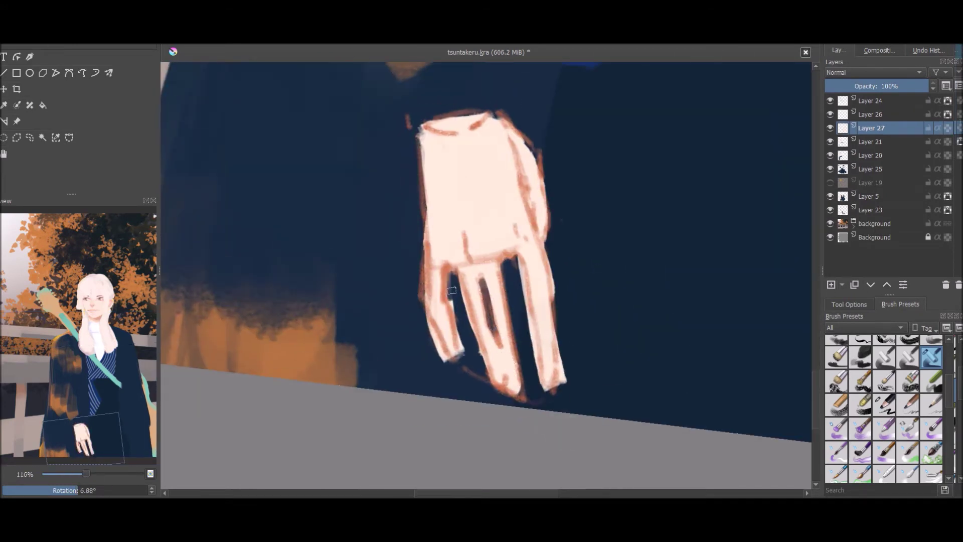
- Refine the fingers and the dark gaps between them, and restore the hand sketch layer's visibility
left_click_drag(449, 301, 454, 368)
left_click_drag(527, 261, 537, 389)
scroll(538, 167, "down", 8)
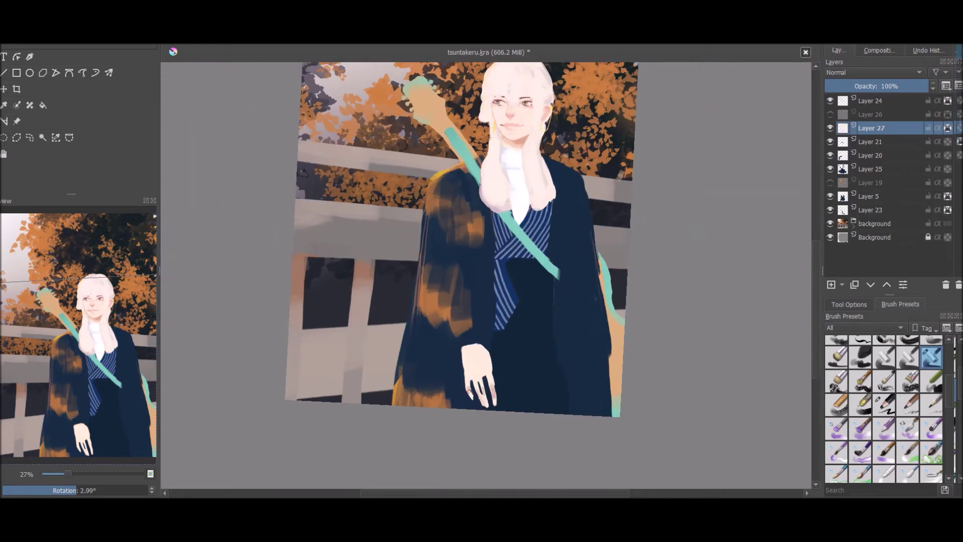
key("ctrl+z")
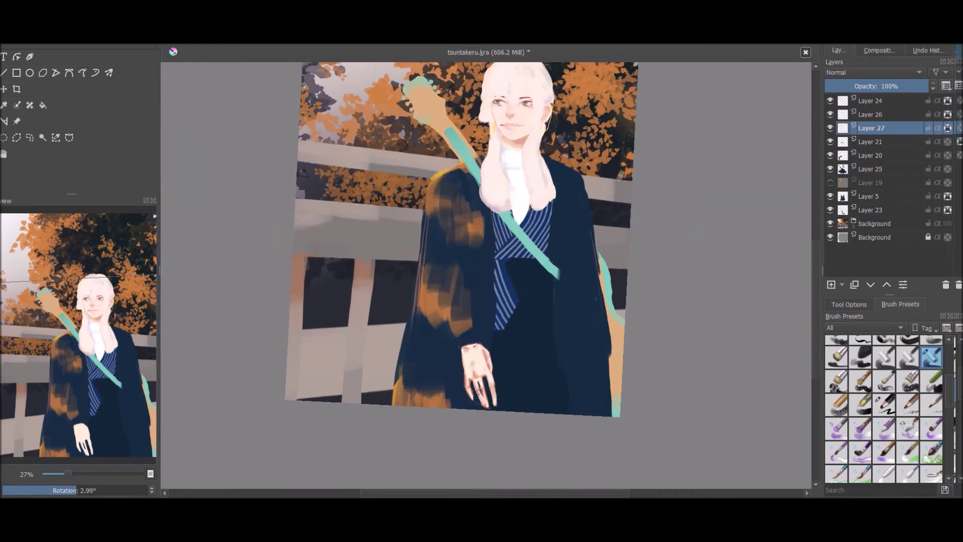
- Hide the hand sketch layer and reshape the palm, wrist and fingers with pale skin tones on Layer 27
key("ctrl+shift+z")
scroll(489, 351, "up", 4)
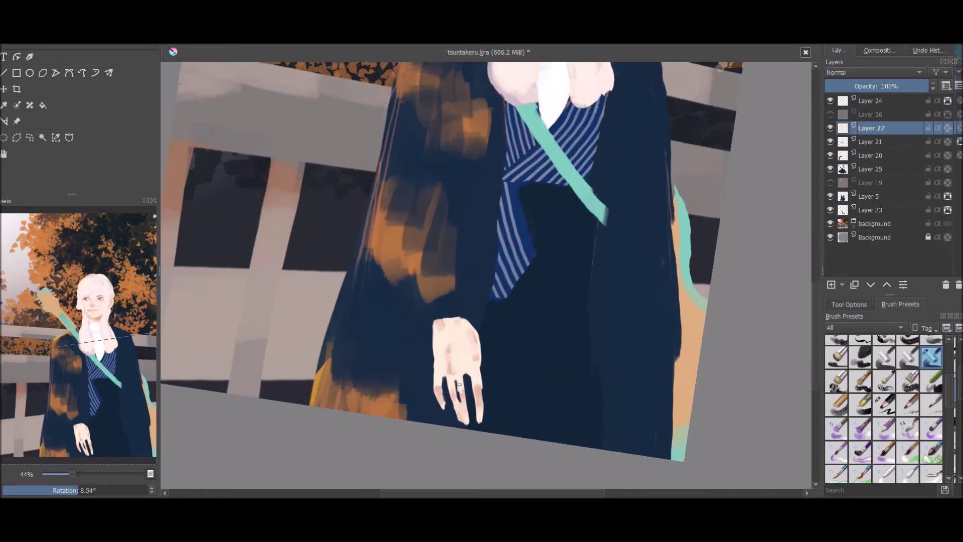
scroll(448, 399, "down", 2)
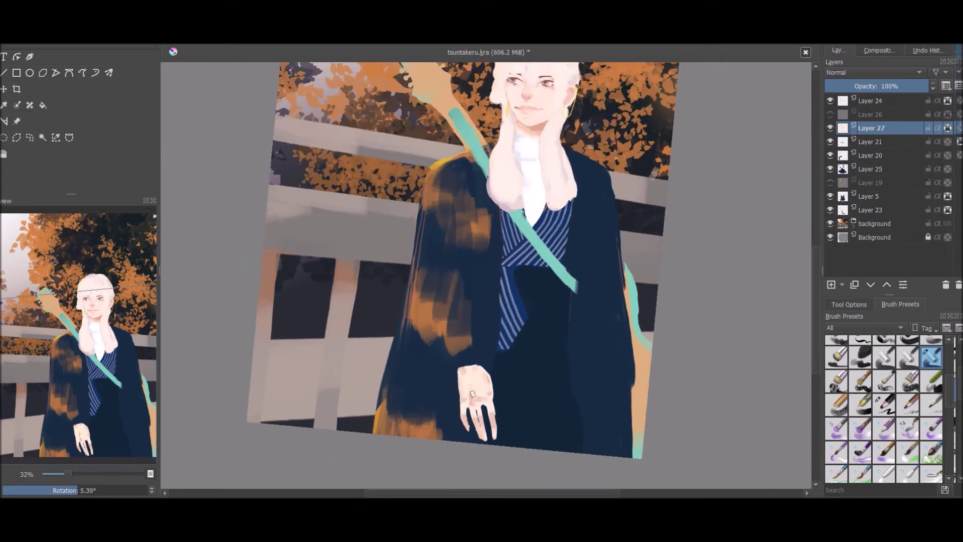
left_click_drag(589, 148, 648, 201)
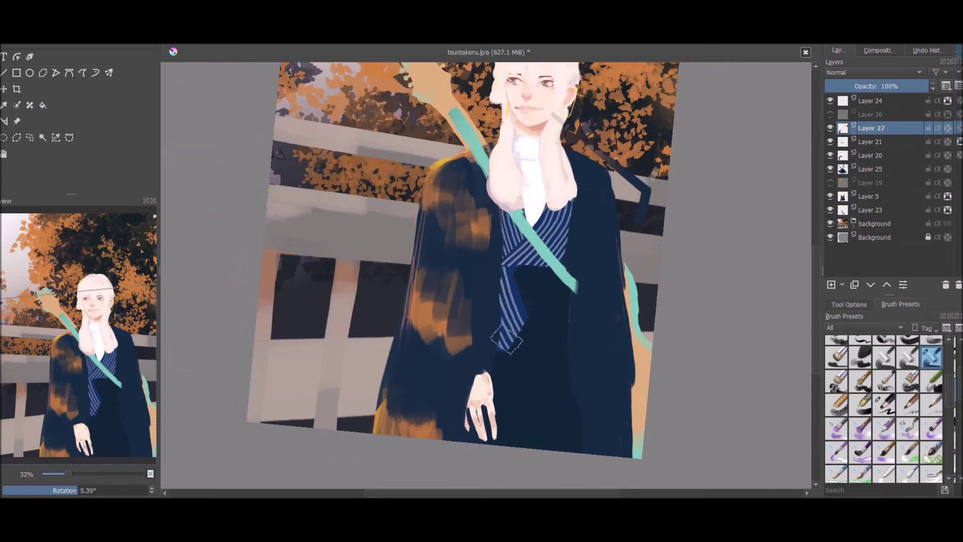
scroll(656, 276, "down", 2)
scroll(652, 321, "up", 5)
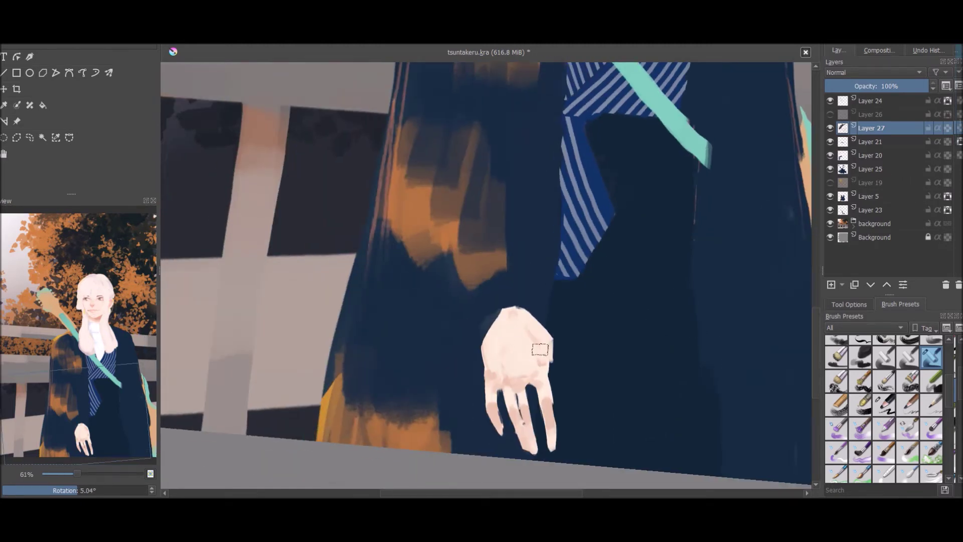
- Transform the painted hand, moving it down to sit at the end of the orange-lit sleeve
scroll(540, 350, "down", 3)
scroll(494, 333, "up", 2)
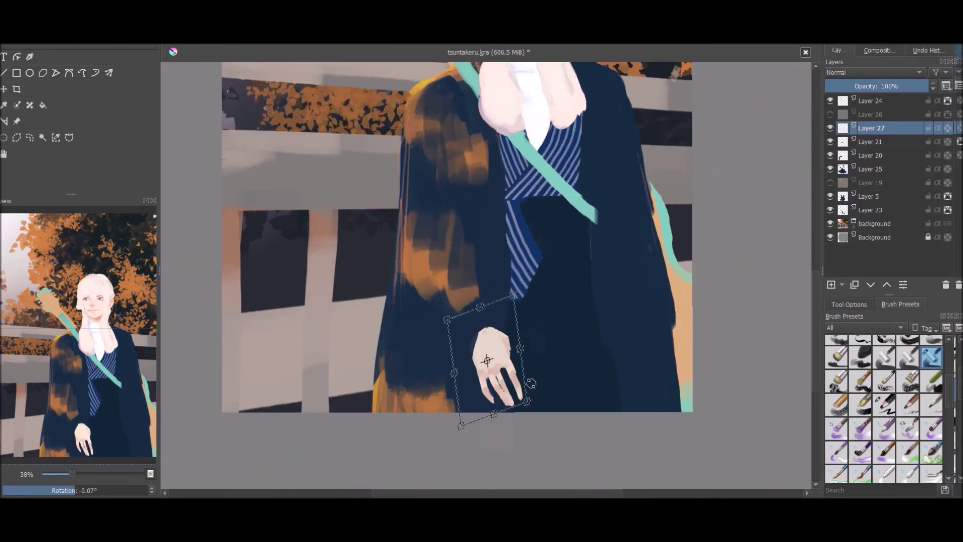
scroll(537, 359, "down", 1)
left_click_drag(537, 359, 482, 416)
scroll(489, 420, "down", 2)
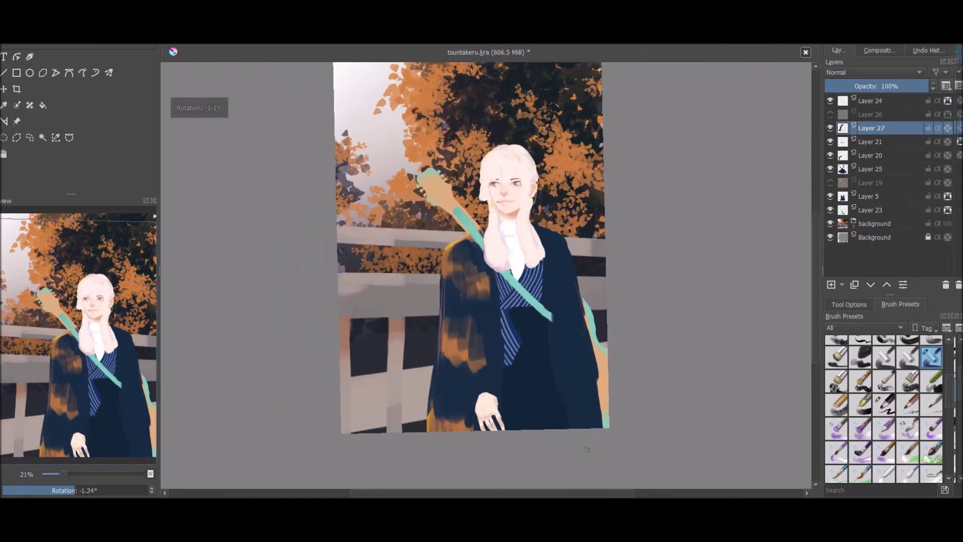
- Briefly hide Layer 25 to compare, and cover the coat around the hand with dark navy on a new layer beneath Layer 27
key("h")
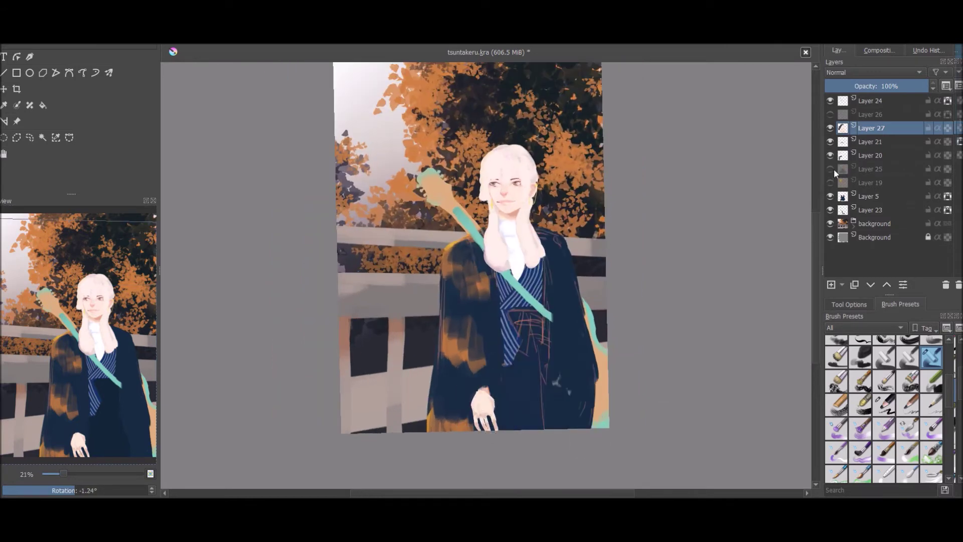
key("h")
scroll(547, 354, "up", 4)
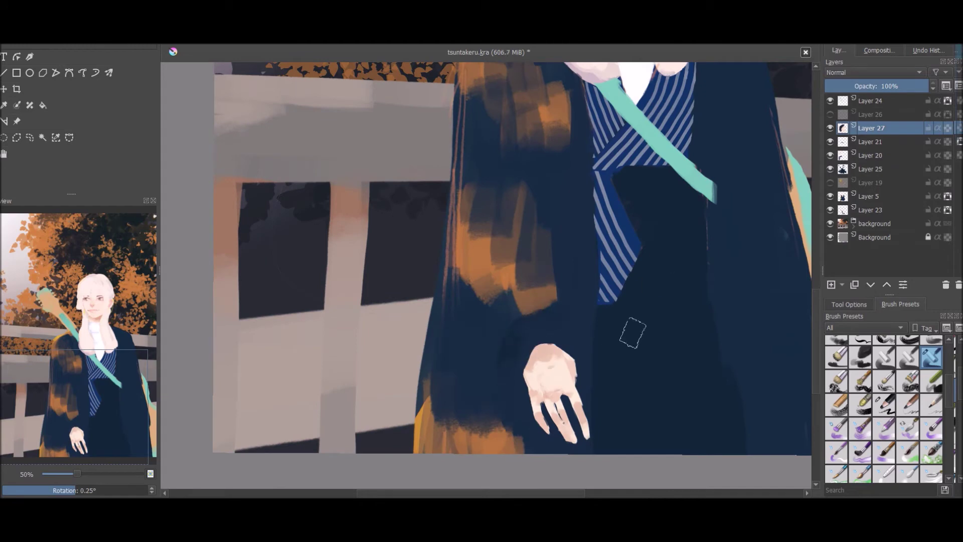
key("Insert")
key("Page_Up")
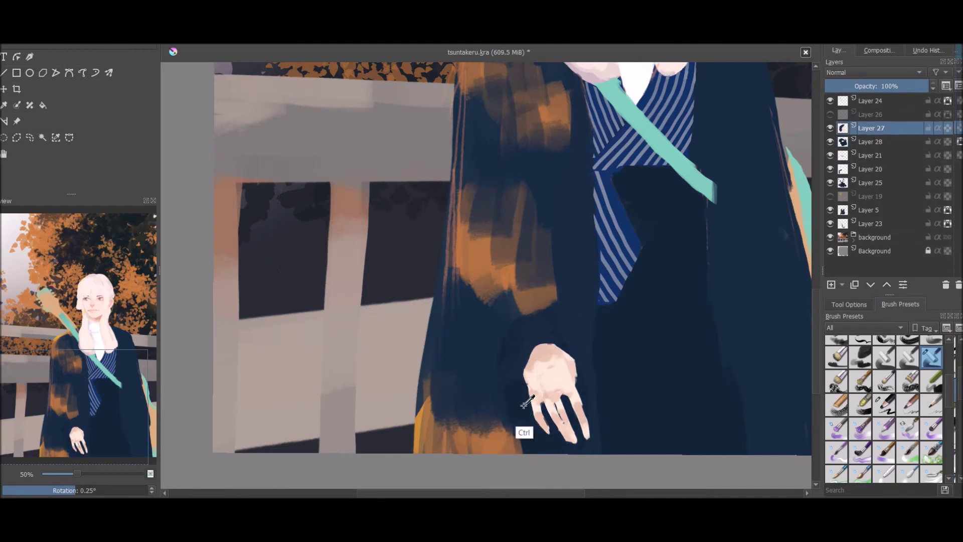
scroll(544, 350, "down", 3)
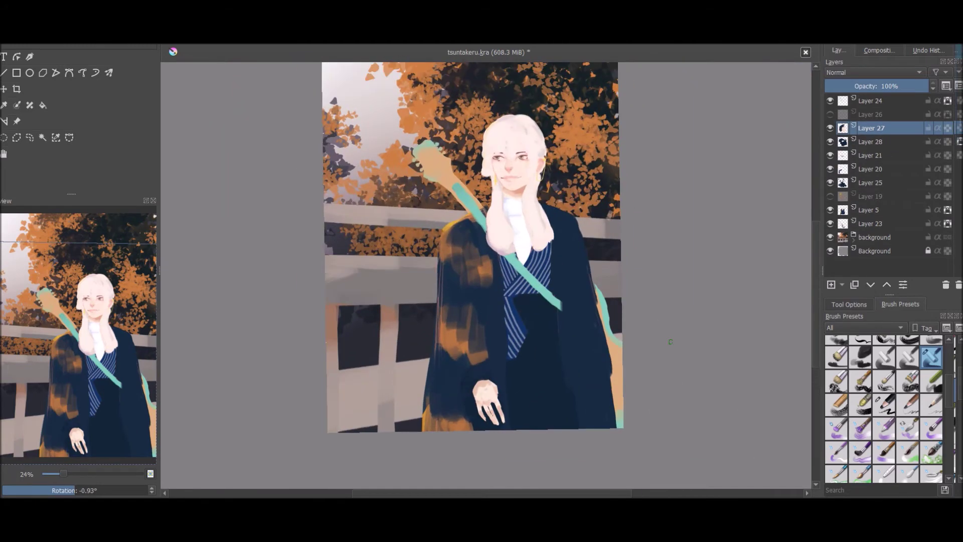
- Move and rotate the hand onto the chest with its fingers pointing up over the guitar strap, and raise Layer 27 to the top
scroll(713, 254, "down", 1)
key("ctrl+t")
left_click_drag(652, 301, 631, 342)
mouse_move(599, 404)
left_mouse_down()
mouse_move(576, 324)
mouse_move(558, 374)
left_mouse_up()
key("Return")
key("ctrl+Page_Up")
key("ctrl+Page_Up")
scroll(538, 317, "up", 4)
scroll(537, 327, "down", 4)
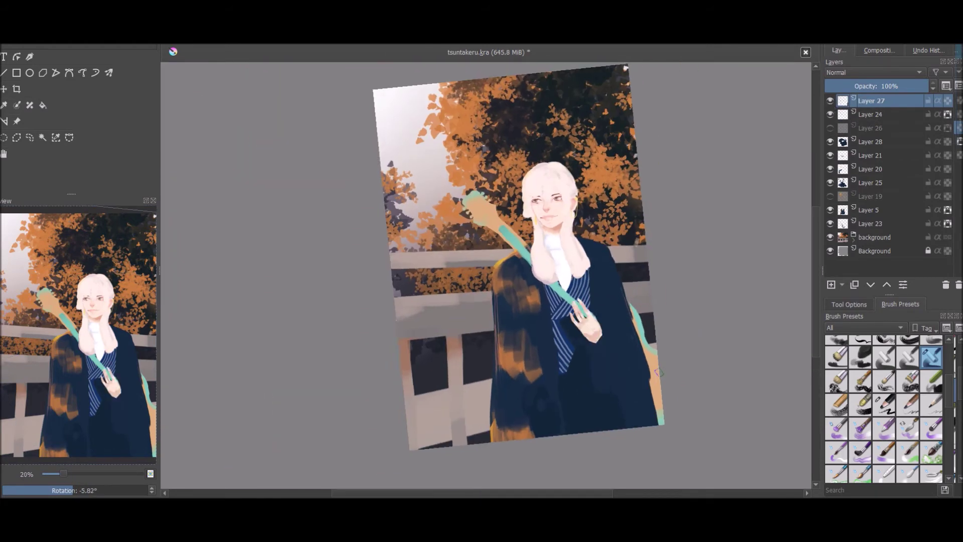
- Shift the raised hand slightly up along the guitar strap
scroll(618, 307, "down", 1)
left_click(535, 347)
key("Return")
scroll(535, 347, "up", 5)
scroll(535, 347, "down", 4)
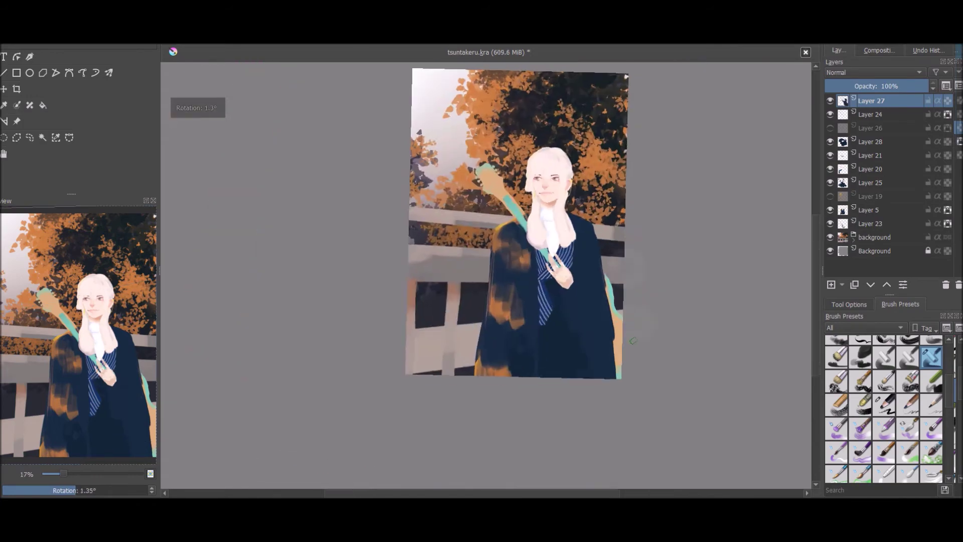
- Compare the raised hand with the hand sketch by toggling the visibility of Layer 26
scroll(535, 347, "up", 5)
left_click(871, 115)
left_click(830, 128)
left_click(830, 128)
scroll(487, 276, "down", 4)
scroll(488, 308, "up", 4)
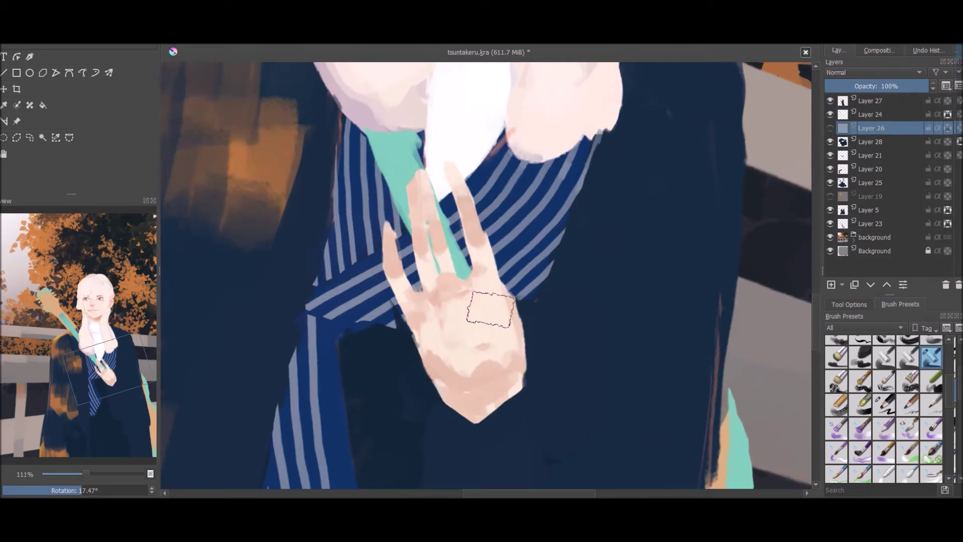
- Paint a thumb on the raised hand in pale skin tones on Layer 27
key("Page_Up")
scroll(625, 265, "down", 3)
scroll(570, 290, "up", 5)
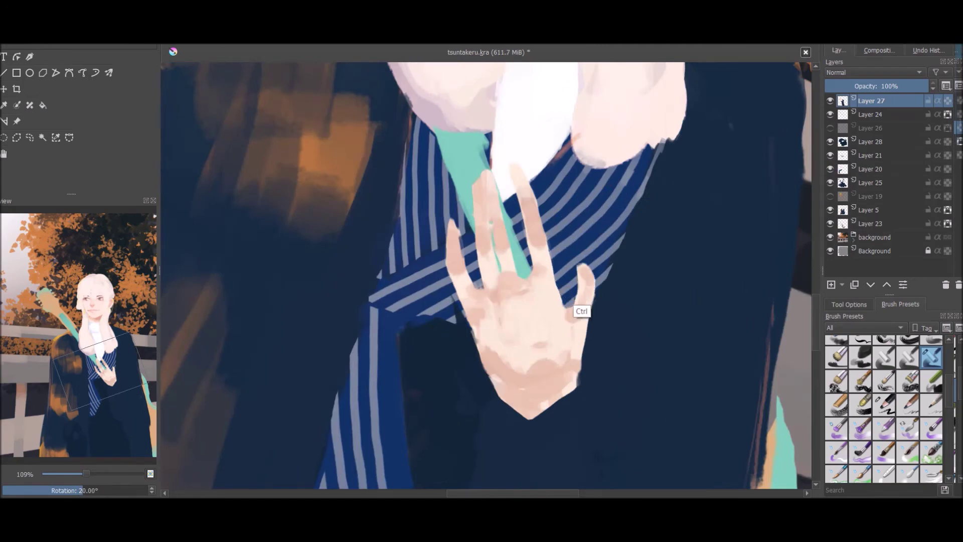
scroll(573, 319, "down", 4)
scroll(584, 315, "up", 2)
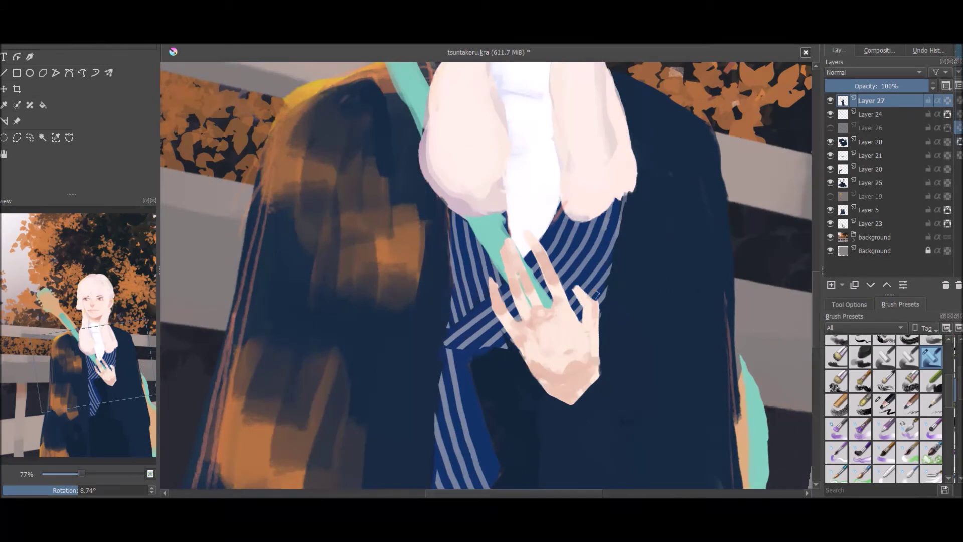
scroll(600, 391, "down", 5)
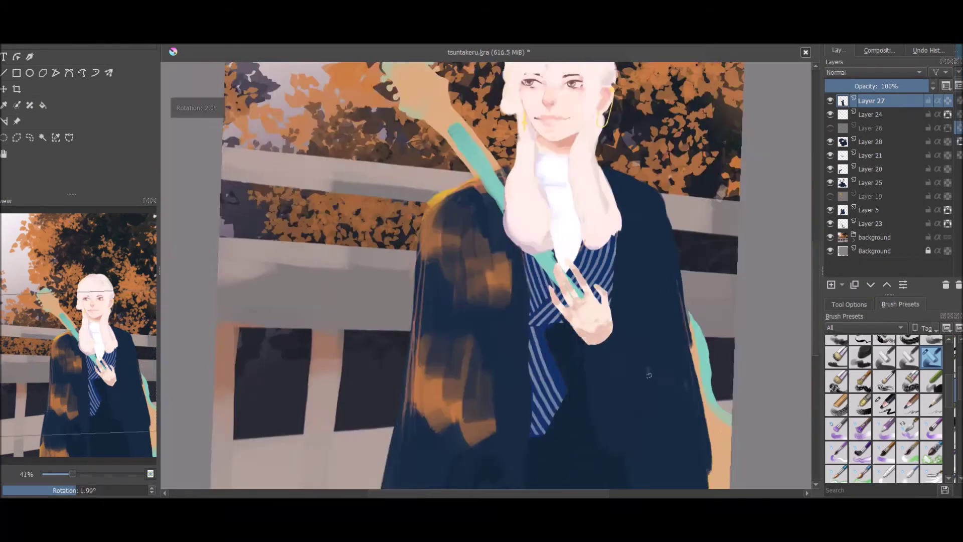
- Move the hand back to the end of the sleeve, rotated with its fingers pointing down
key("ctrl+t")
left_click_drag(532, 402, 508, 357)
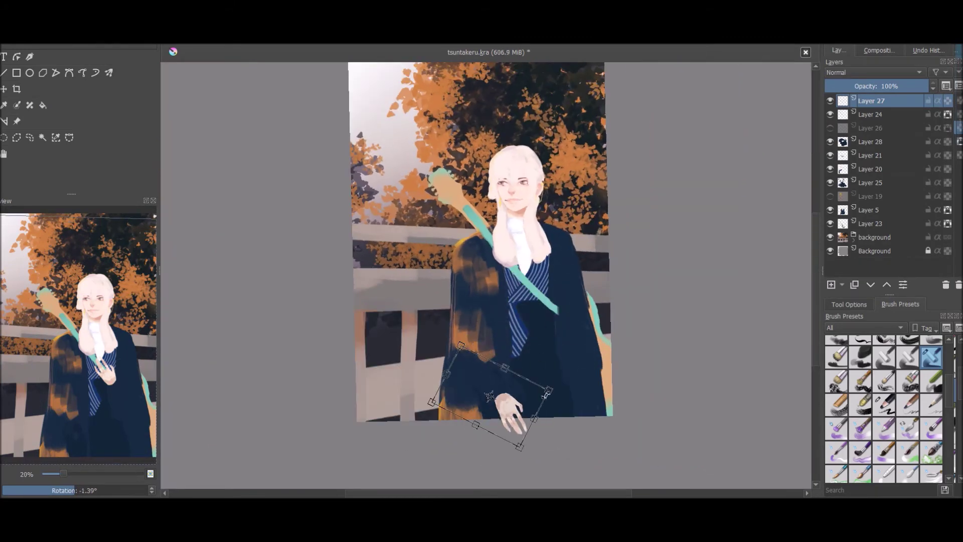
key("Return")
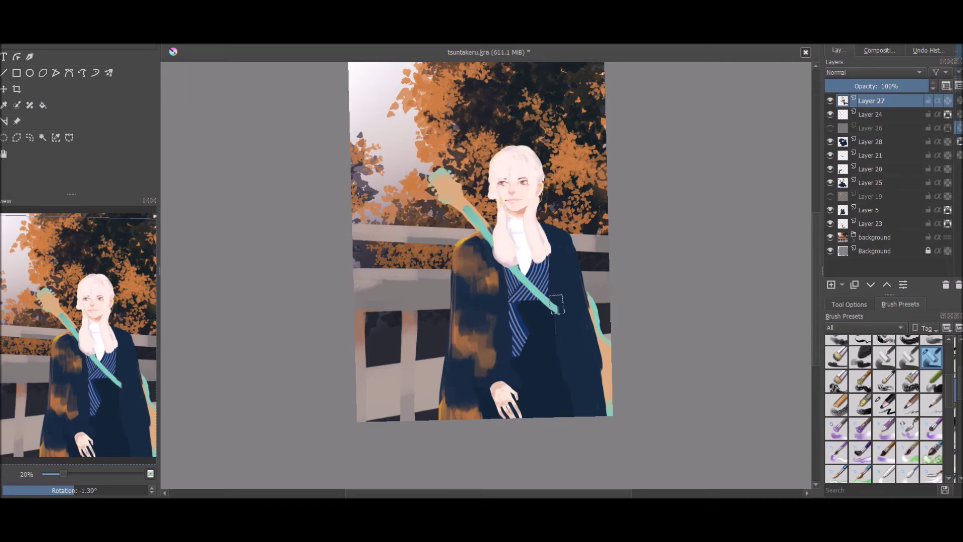
- Paint yellow rings on two fingers and a black band around the thumb
scroll(646, 447, "down", 1)
scroll(656, 247, "up", 8)
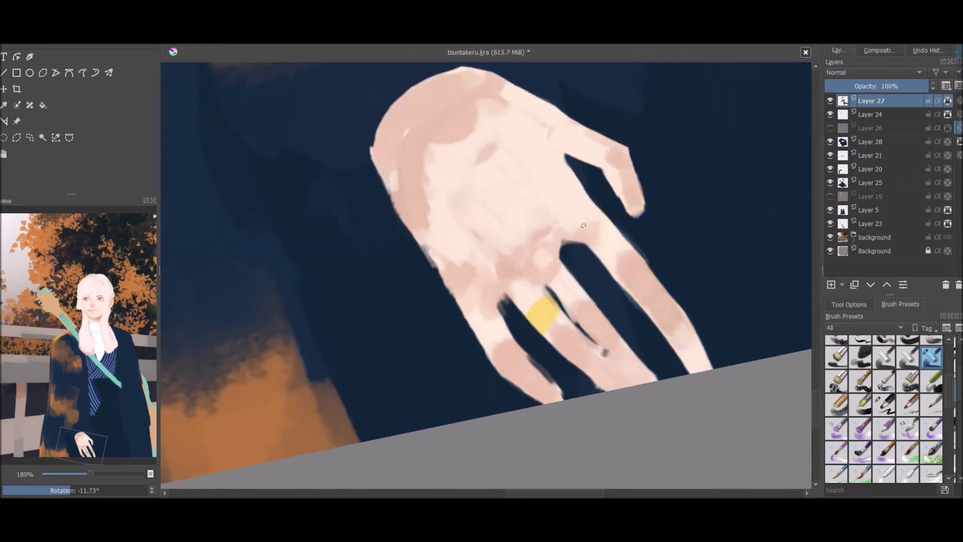
mouse_move(577, 132)
left_mouse_down()
mouse_move(605, 173)
mouse_move(687, 249)
left_mouse_up()
scroll(552, 242, "down", 4)
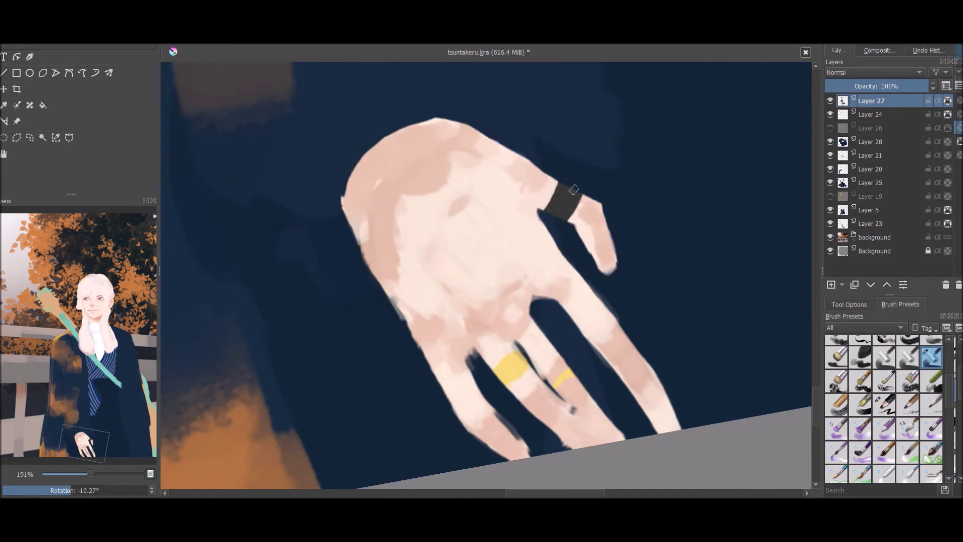
scroll(496, 374, "down", 10)
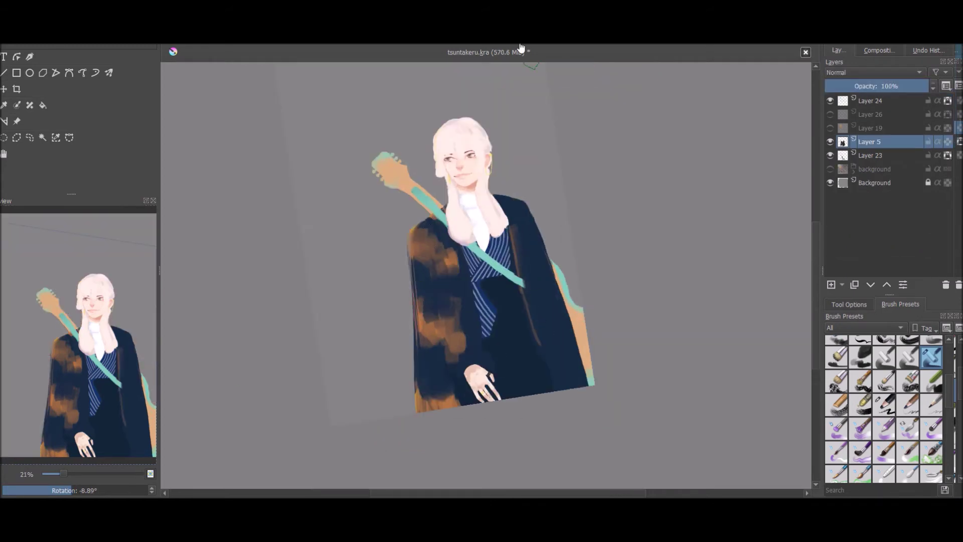
- Add a new layer at the top and repaint the shoulder of the sleeve with orange light and navy on Layer 5
key("Insert")
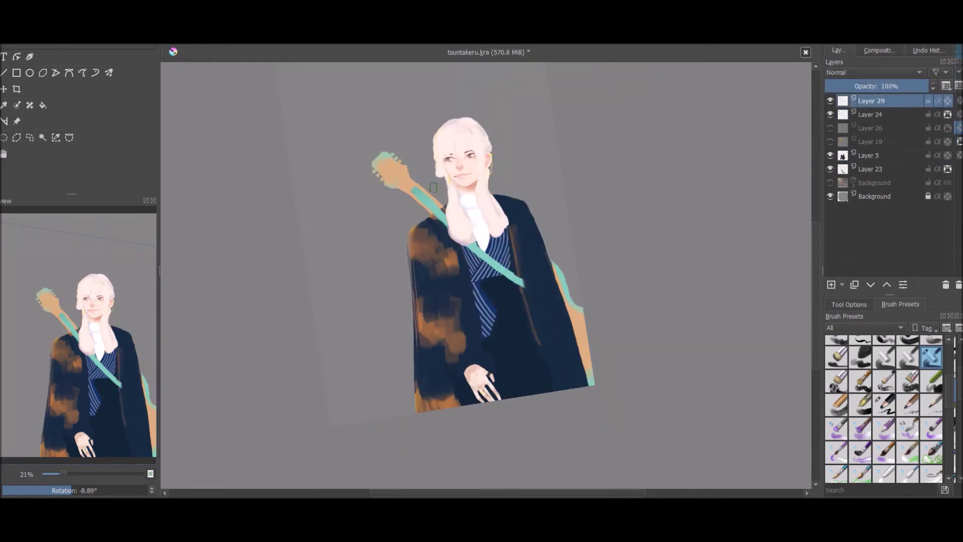
scroll(438, 209, "down", 4)
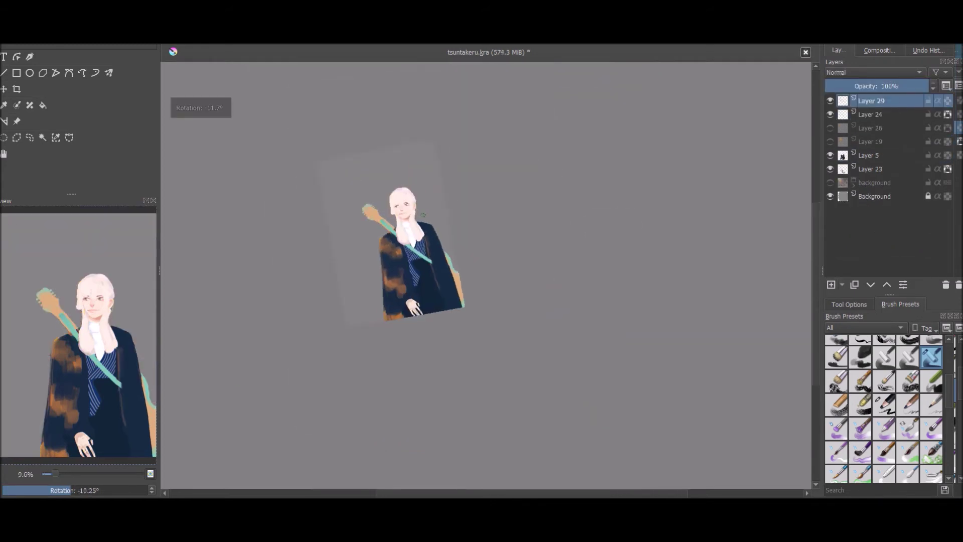
scroll(538, 284, "up", 5)
left_click(870, 156)
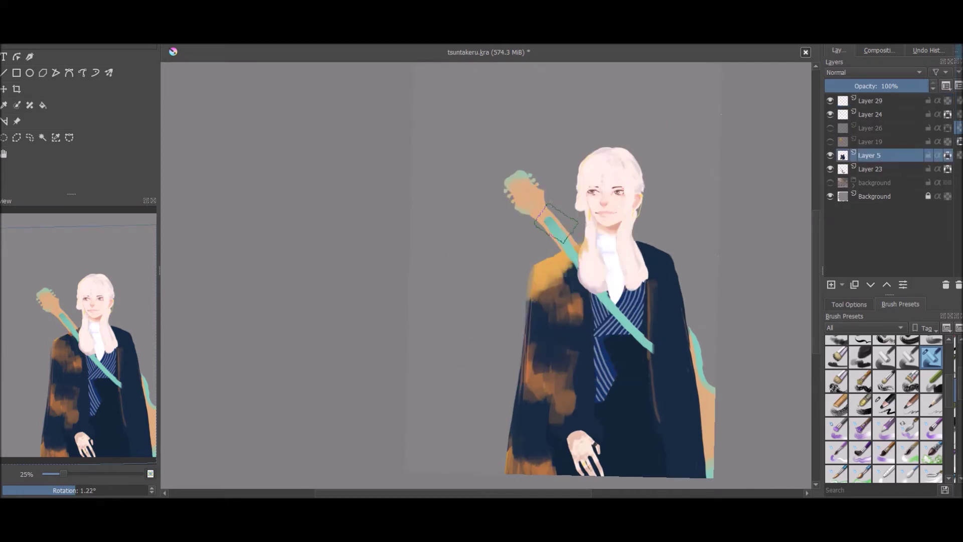
left_click(562, 334, "ctrl")
left_click_drag(547, 296, 582, 246)
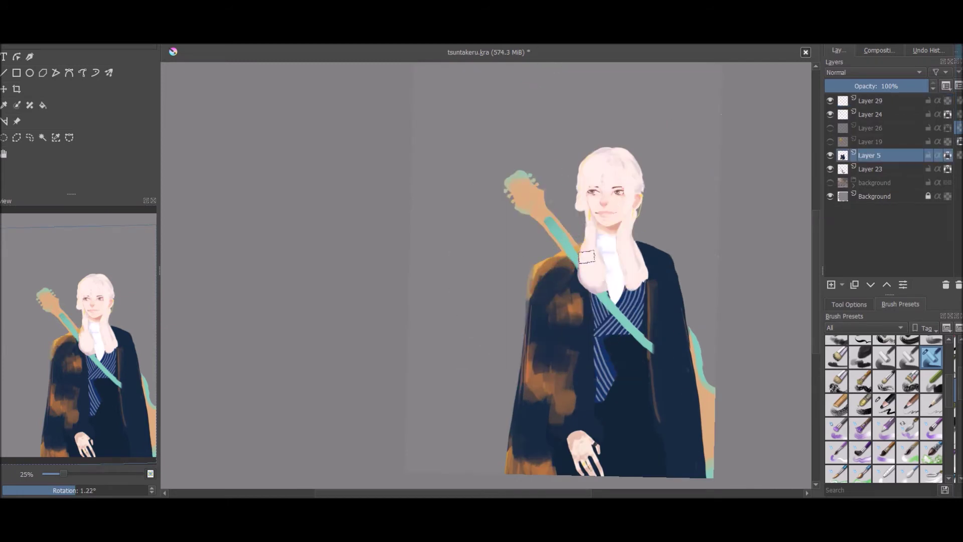
- Rework the sleeve's orange patches into softer warm light, using another brush preset and a new layer above Layer 5
scroll(519, 348, "down", 3)
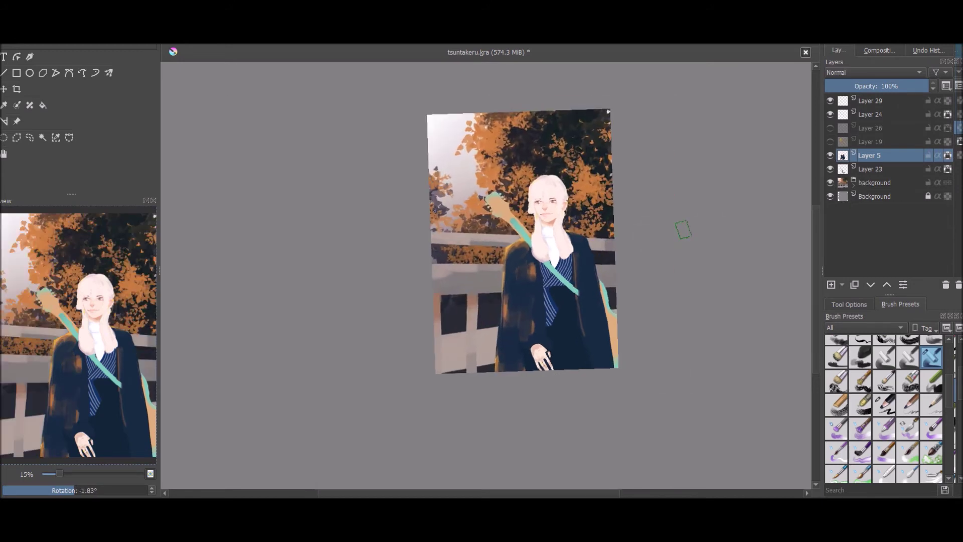
scroll(883, 407, "up", 5)
left_click(834, 396)
right_click(630, 296)
left_click(565, 291)
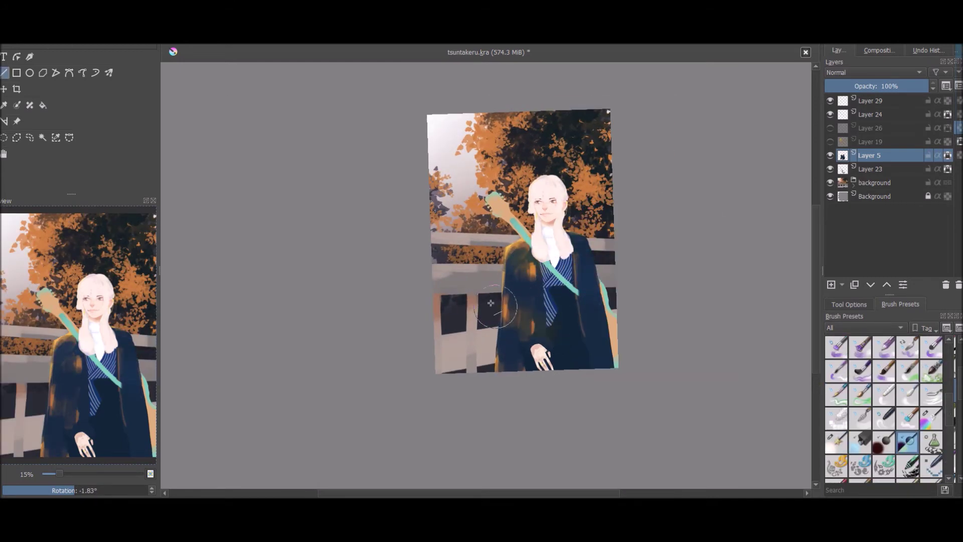
key("slash")
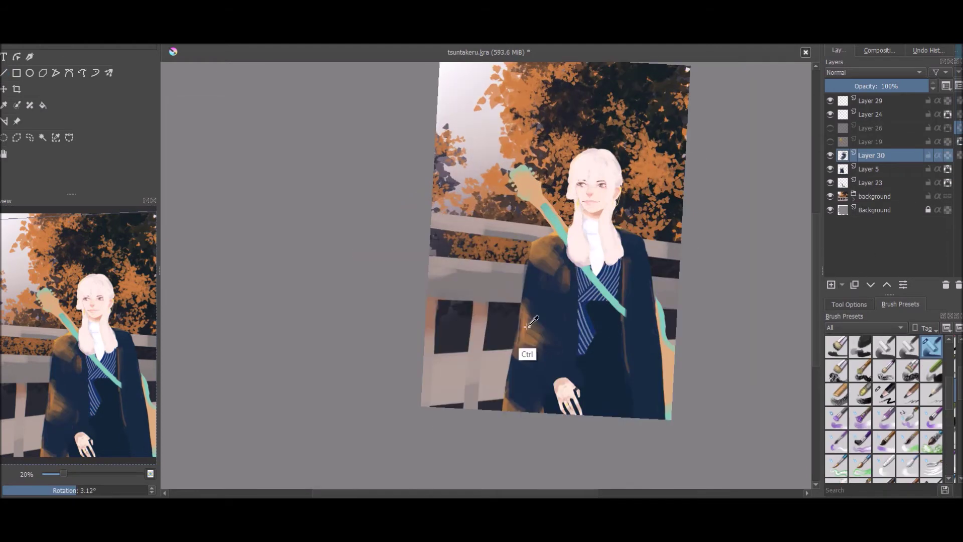
- Create a clipping group for Layer 23 and set its mask layer to Color Dodge
scroll(522, 348, "down", 3)
left_click(876, 182)
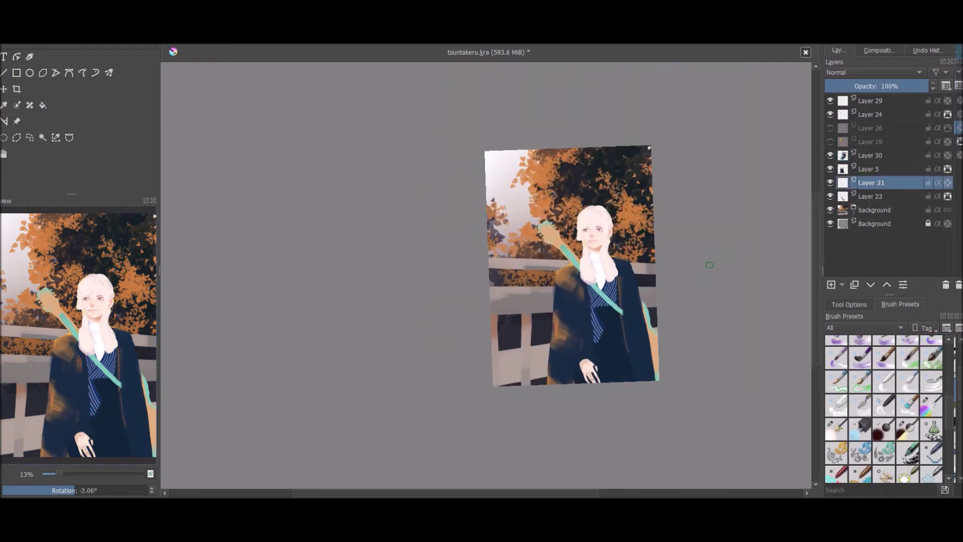
right_click(876, 182)
mouse_move(808, 374)
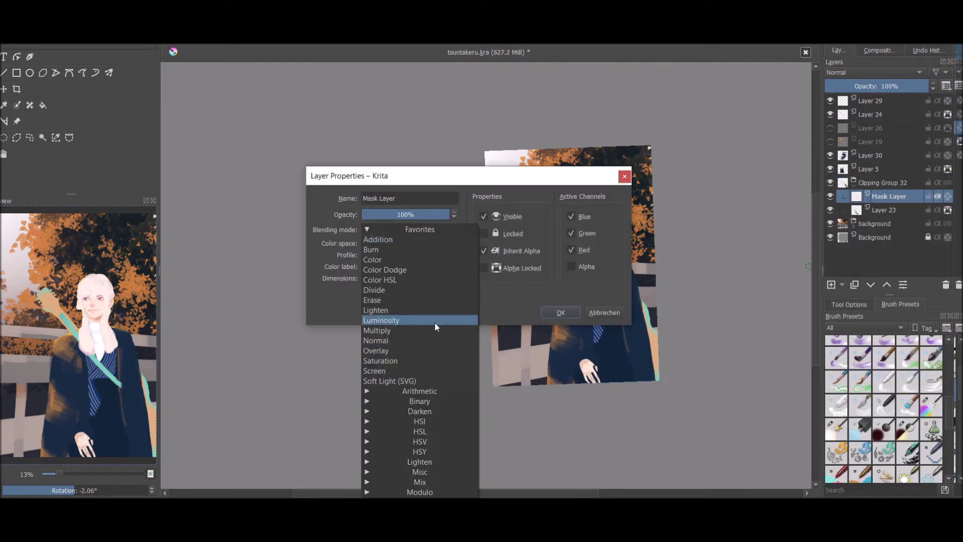
left_click(402, 321)
left_click(555, 311)
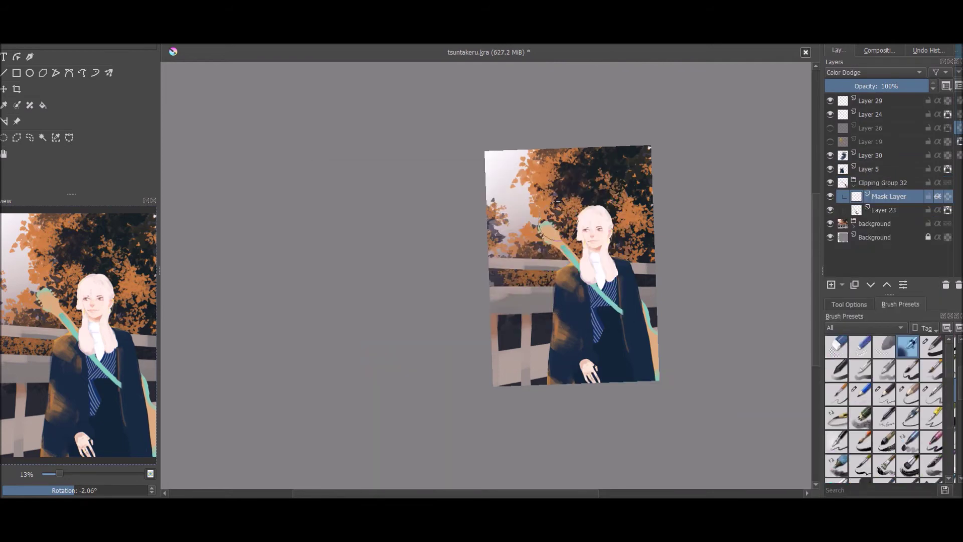
- Put Layers 30 and 5 in a clipping group with a Color Dodge mask layer, and add a warm glow to the guitar and sleeve
left_click(875, 168)
right_click(875, 168)
left_click(892, 226)
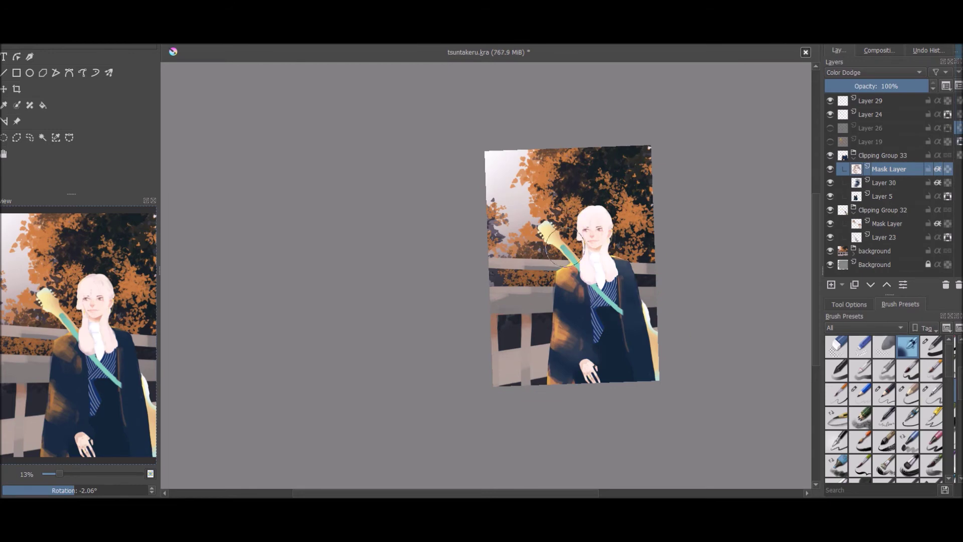
- Move Layer 24 into Clipping Group 33 directly beneath its mask layer
left_click(870, 115)
left_click(871, 284)
left_click(870, 285)
left_click(871, 285)
left_click(871, 285)
scroll(646, 370, "up", 3)
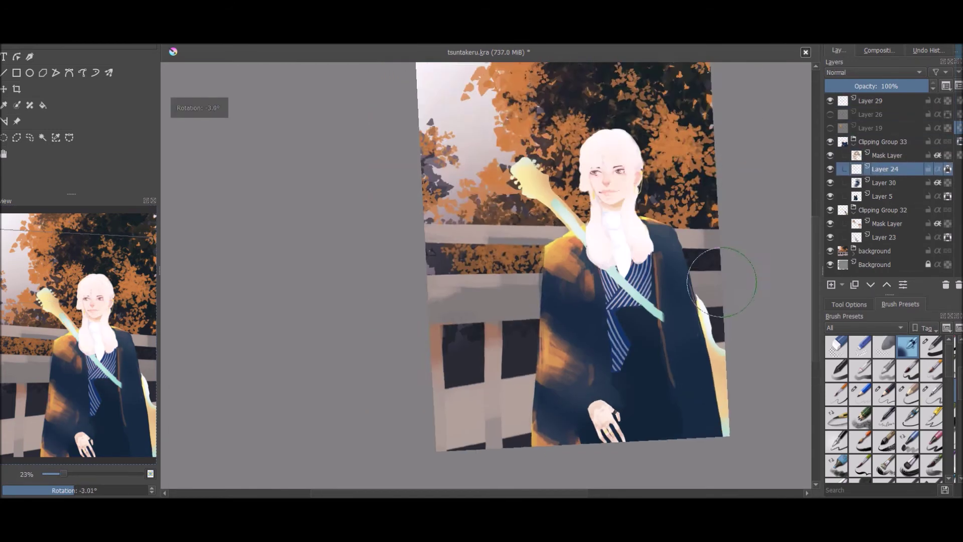
- Select the mask layer of Clipping Group 32 and pick a different brush preset
scroll(722, 282, "down", 2)
key("Page_Down")
key("Page_Down")
key("Page_Down")
key("Page_Down")
right_click(623, 354)
left_click(580, 291)
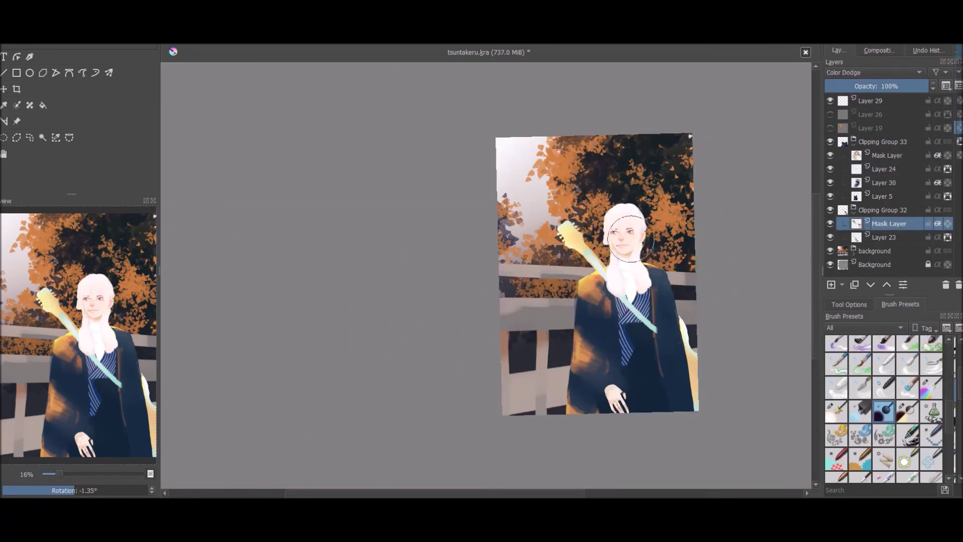
- Show the Color Dodge Layer 19 and set its opacity to 68%
key("Page_Down")
key("Page_Down")
key("Page_Down")
key("Page_Down")
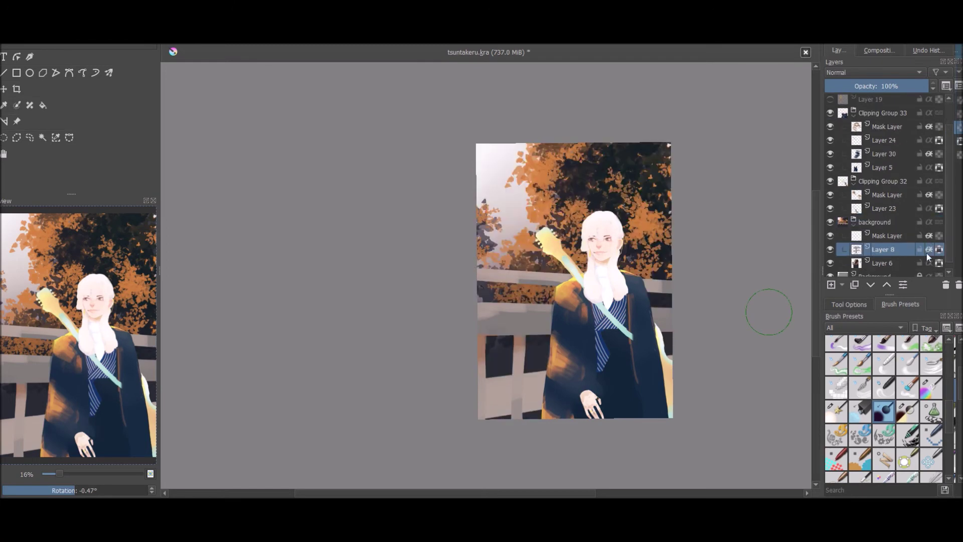
scroll(955, 403, "down", 3)
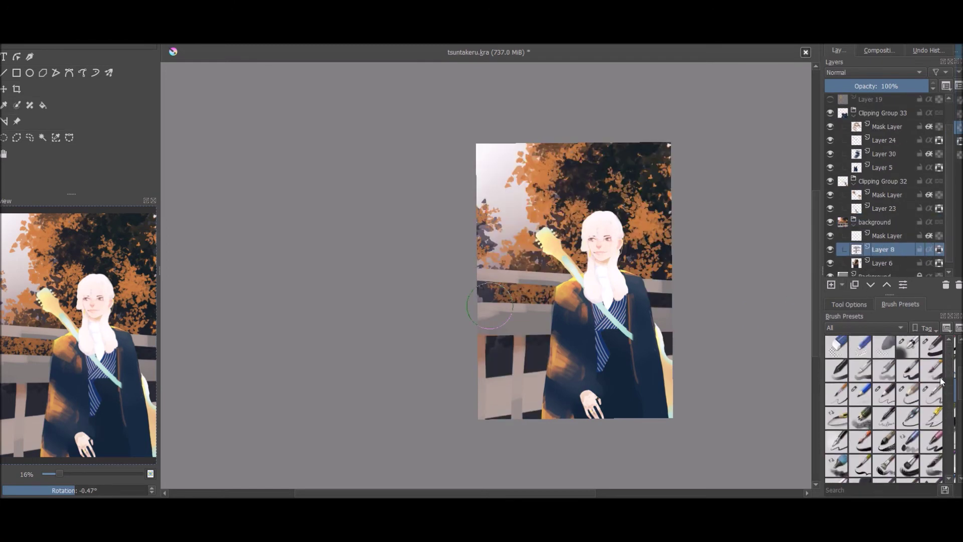
left_click(871, 99)
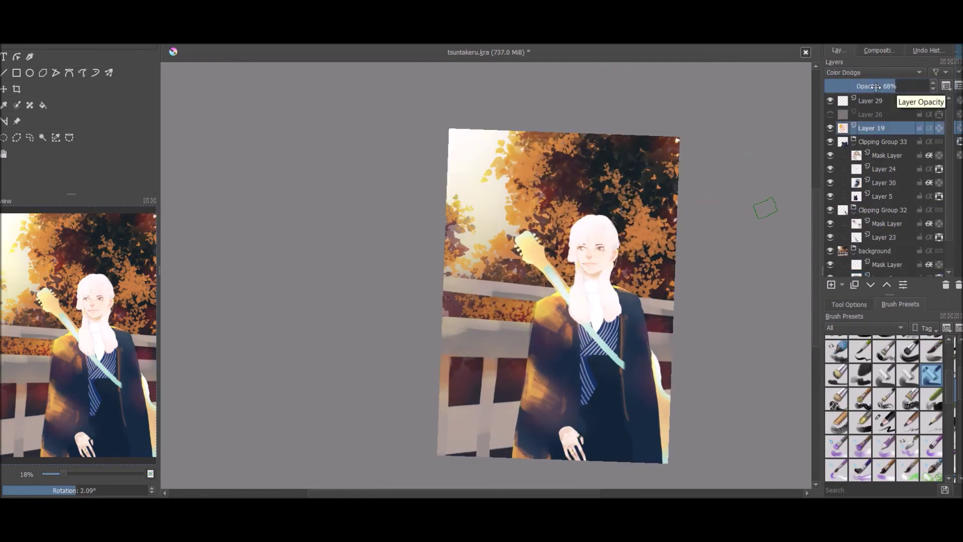
- Select Layer 8 in the background group and repaint the bridge rails and posts
left_click(600, 271)
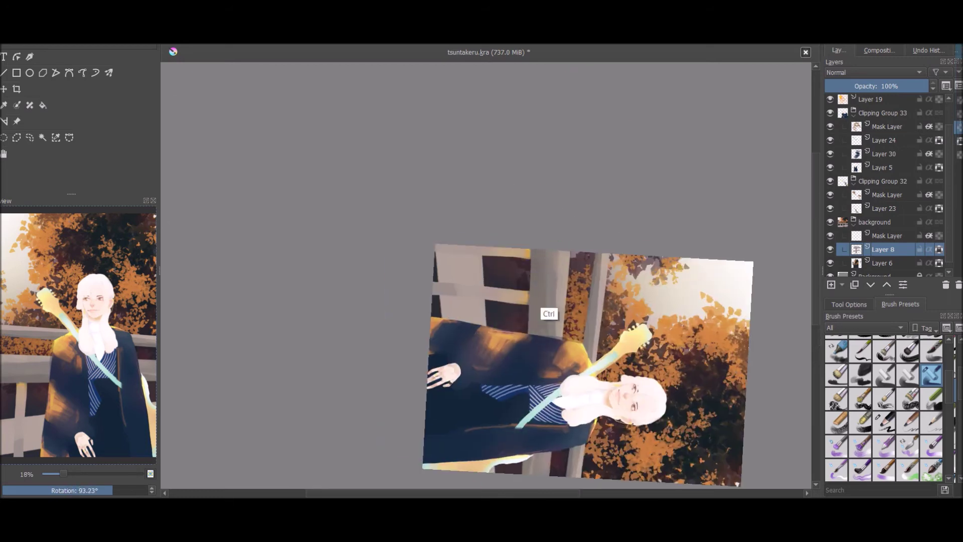
left_click_drag(638, 289, 695, 291)
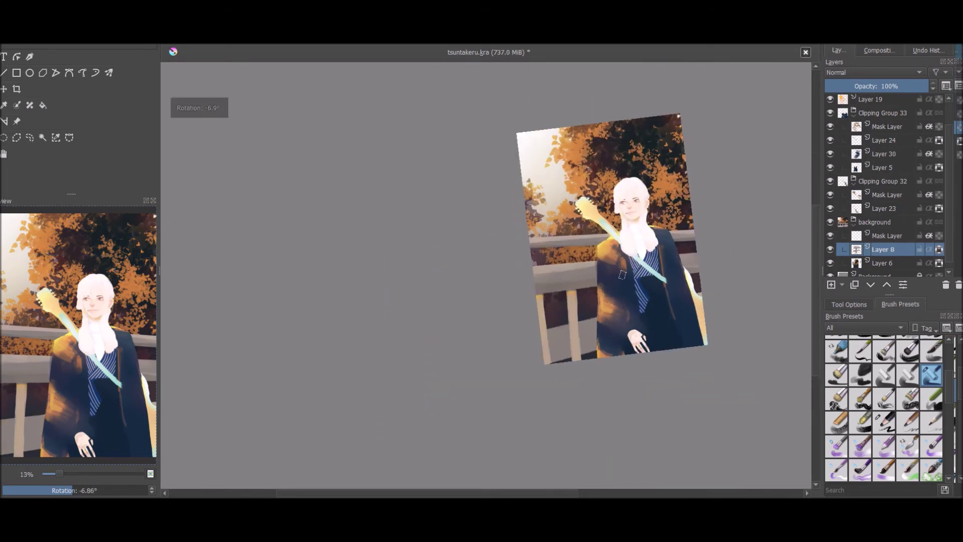
left_click_drag(560, 322, 677, 399)
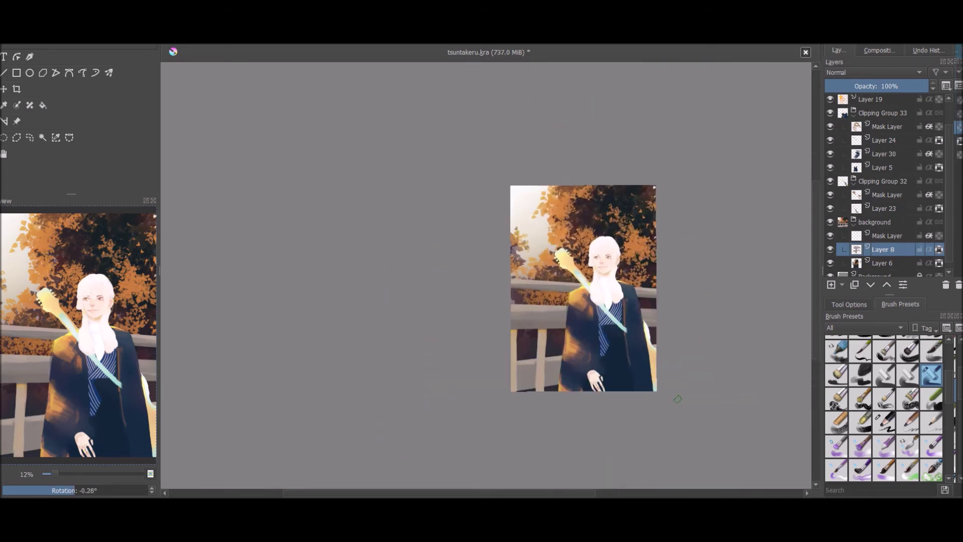
- Select the background group's mask layer and brush pale blue haze over the sky and the neighbouring foliage
right_click(542, 255)
key("Page_Up")
mouse_move(532, 206)
left_mouse_down()
mouse_move(525, 221)
mouse_move(519, 211)
left_mouse_up()
left_click_drag(512, 304, 570, 192)
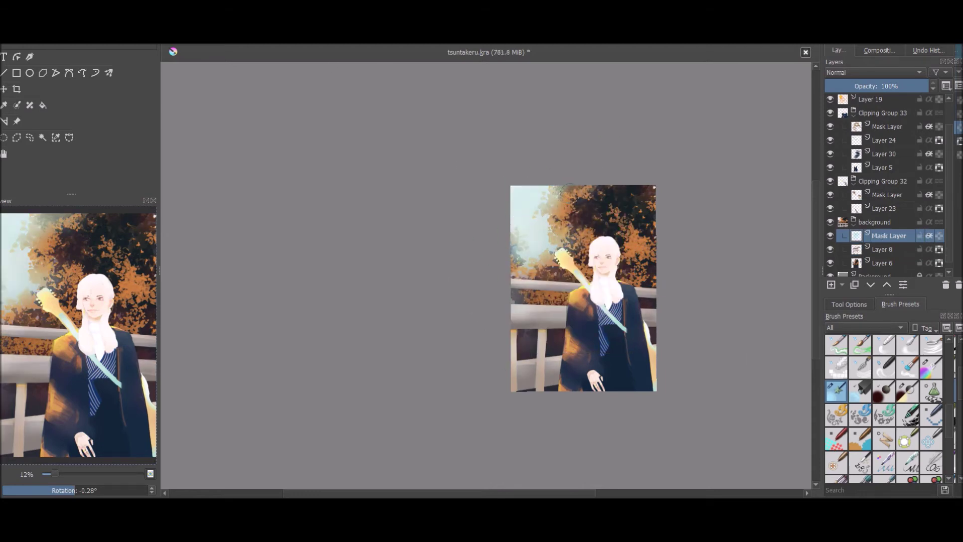
left_click_drag(650, 208, 728, 222)
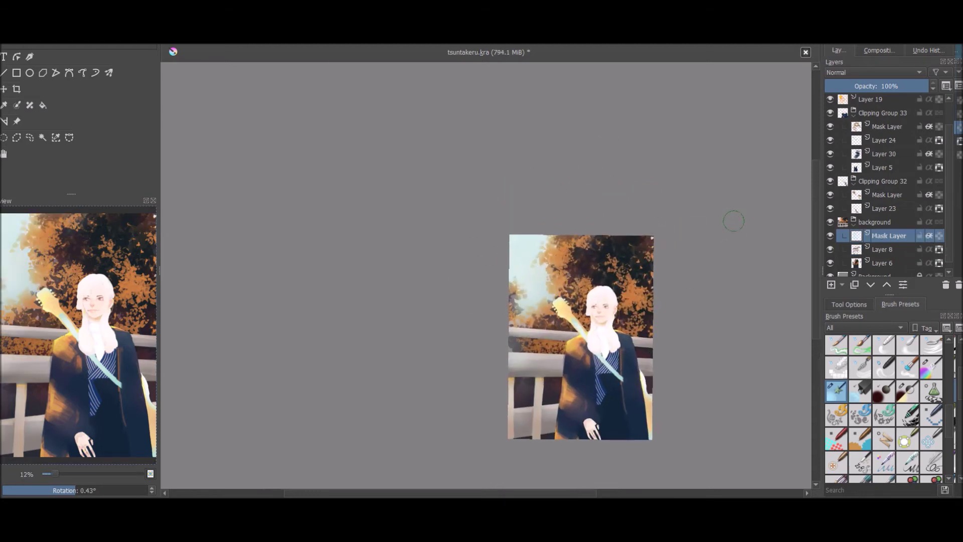
- Select the Color Dodge Layer 29, pick a different brush preset and add light strokes around the figure
scroll(878, 151, "up", 2)
right_click(853, 100)
left_click(602, 323)
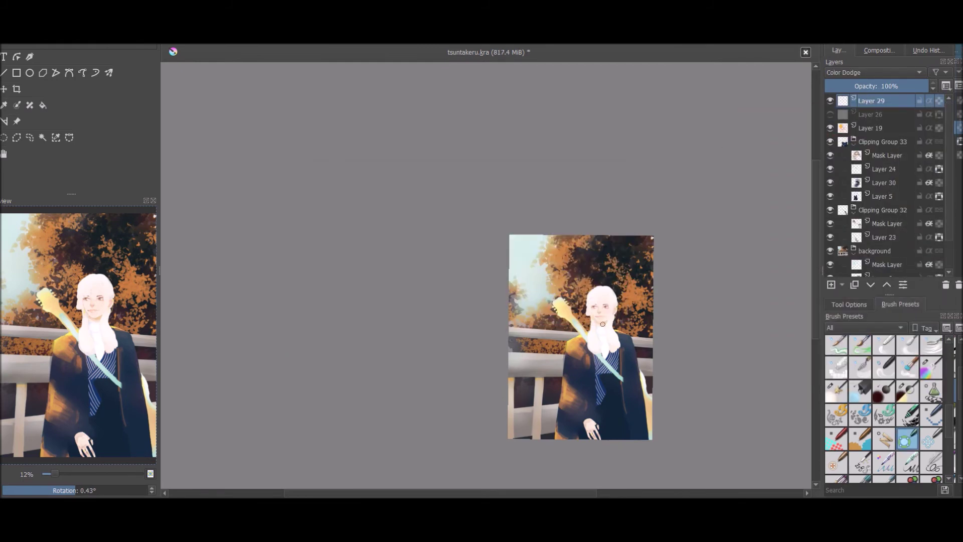
left_click_drag(605, 374, 705, 295)
right_click(644, 341)
right_click(633, 315)
mouse_move(517, 341)
left_mouse_down()
mouse_move(551, 351)
mouse_move(577, 321)
mouse_move(607, 315)
mouse_move(552, 250)
mouse_move(481, 226)
left_mouse_up()
- Lower the opacity of Layer 19 to 40%
left_click(873, 85)
left_click_drag(652, 326, 720, 402)
left_click(874, 130)
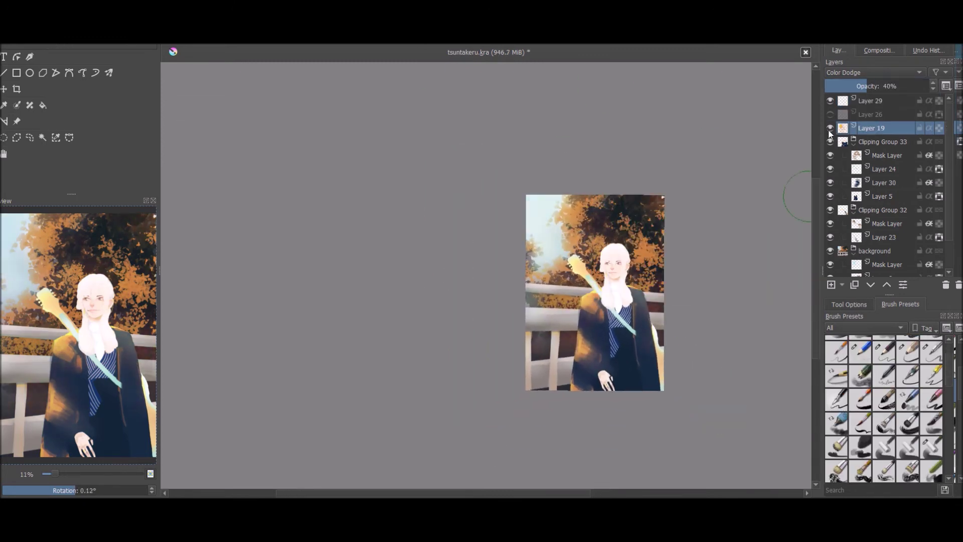
- Add Layer 34 above Layer 29 and try a speckle texture brush over the dark foliage
scroll(883, 406, "down", 5)
left_click(931, 403)
key("Insert")
mouse_move(649, 216)
left_mouse_down()
mouse_move(495, 323)
mouse_move(724, 340)
mouse_move(713, 321)
left_mouse_up()
key("slash")
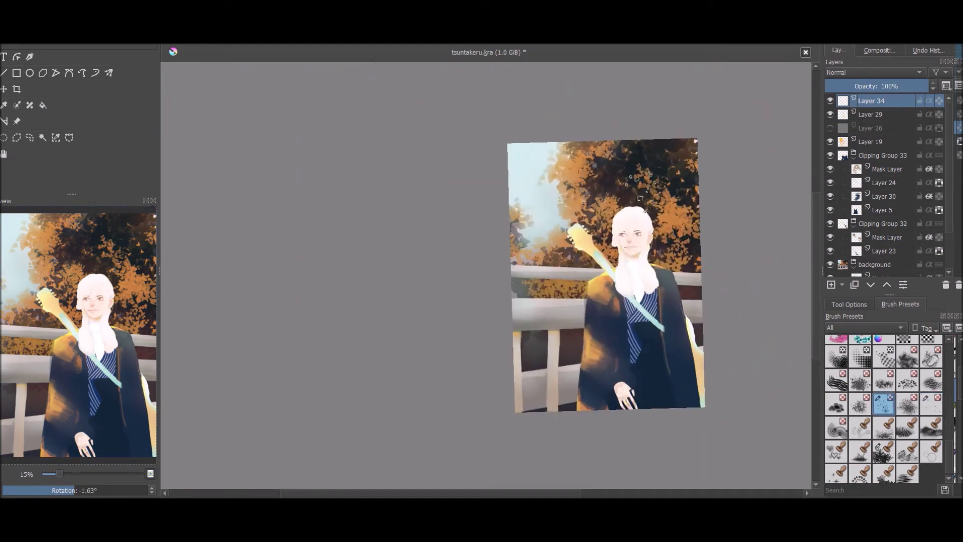
- Try a stamp brush for scattering sparkles over the coat on Layer 34
left_click(836, 472)
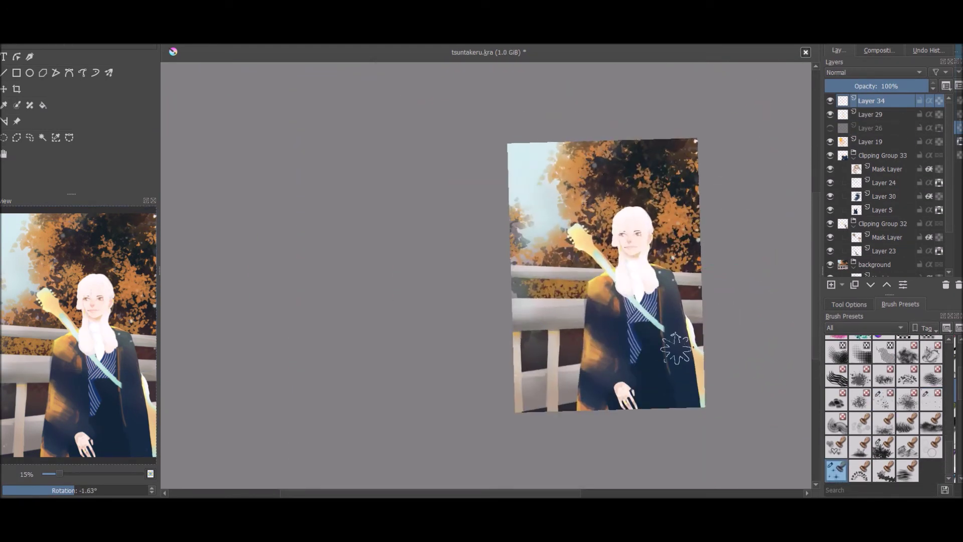
key("1")
key("2")
- Add Layer 35 above Layer 8 in the background group and paint white clouds in the sky with a cloud-shaped texture brush
left_click(837, 422)
left_click_drag(602, 192, 636, 229)
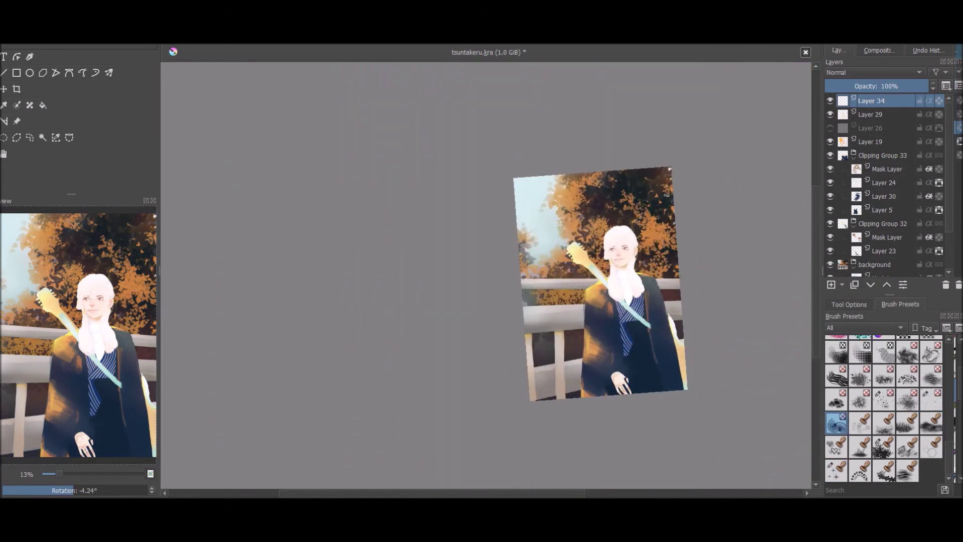
right_click(577, 296)
left_click(522, 211)
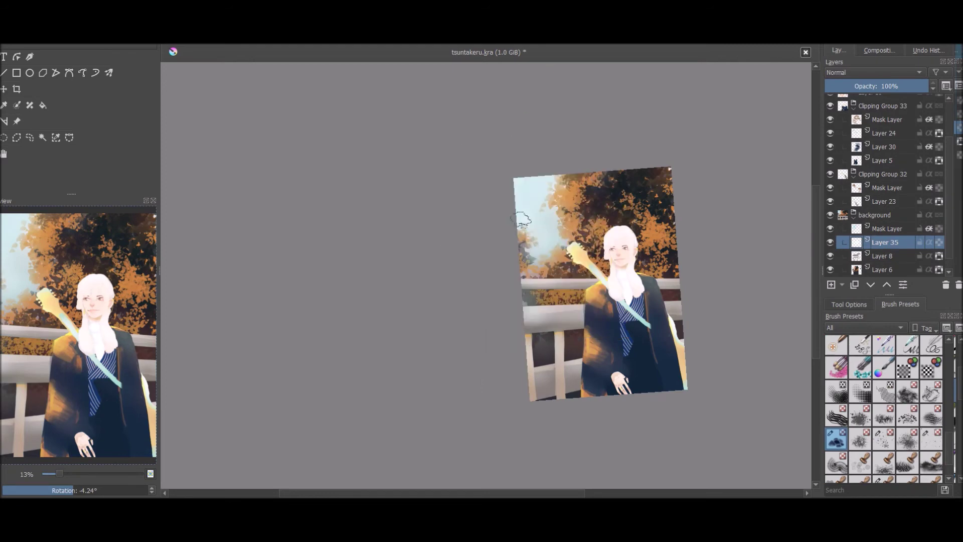
- Airbrush soft pale blue over the clouds and the gaps between the bridge posts on the background mask layer
key("Page_Up")
key("/")
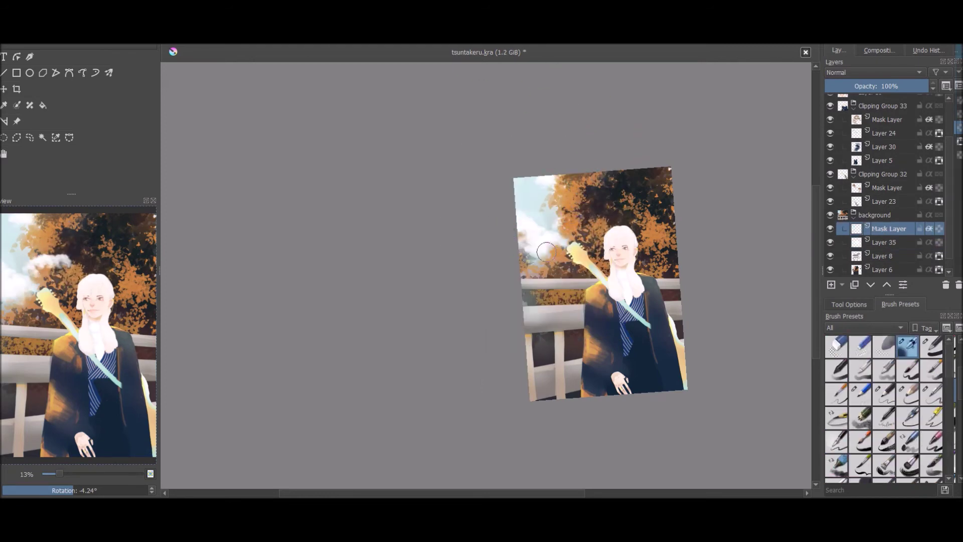
left_click_drag(588, 216, 534, 218)
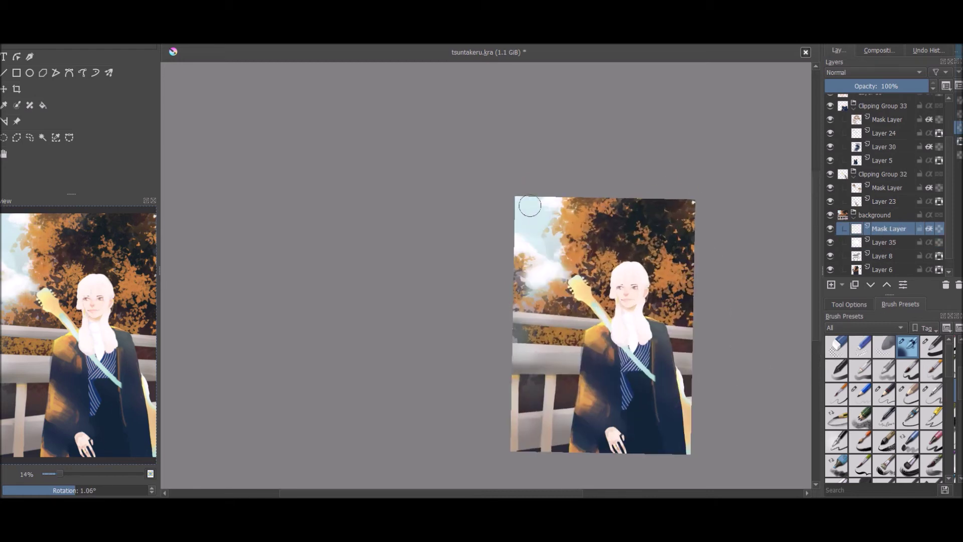
mouse_move(587, 134)
left_mouse_down()
mouse_move(677, 172)
mouse_move(643, 379)
left_mouse_up()
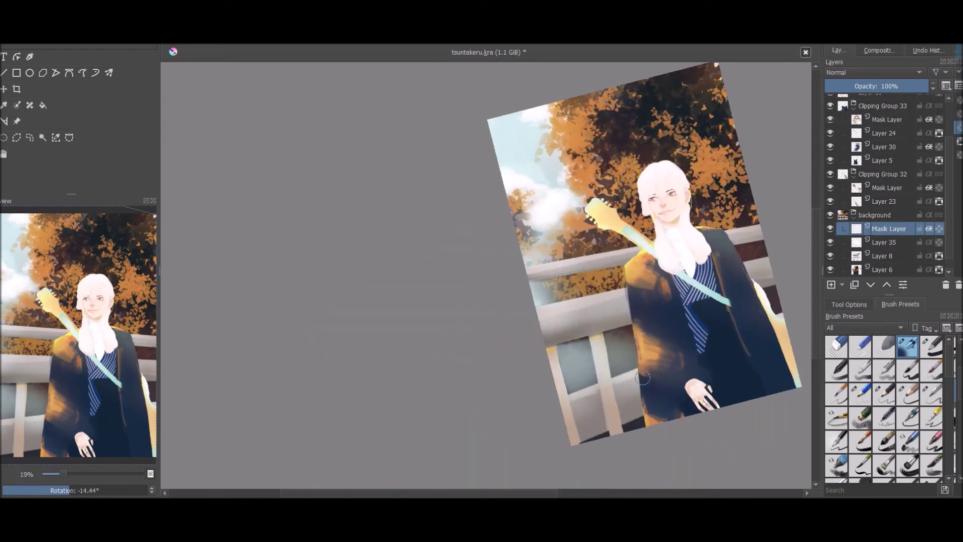
left_click_drag(616, 334, 711, 339)
- Set the Texture Starfield brush to aspect ratio 1.53, angle 241°, scale 9.62 and particle count 19, and save it as a new preset
key("/")
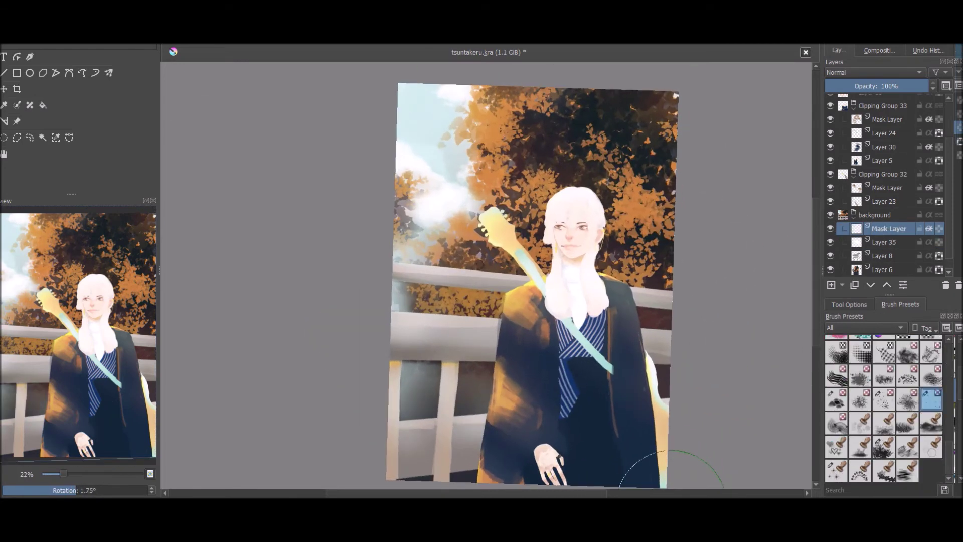
key("F5")
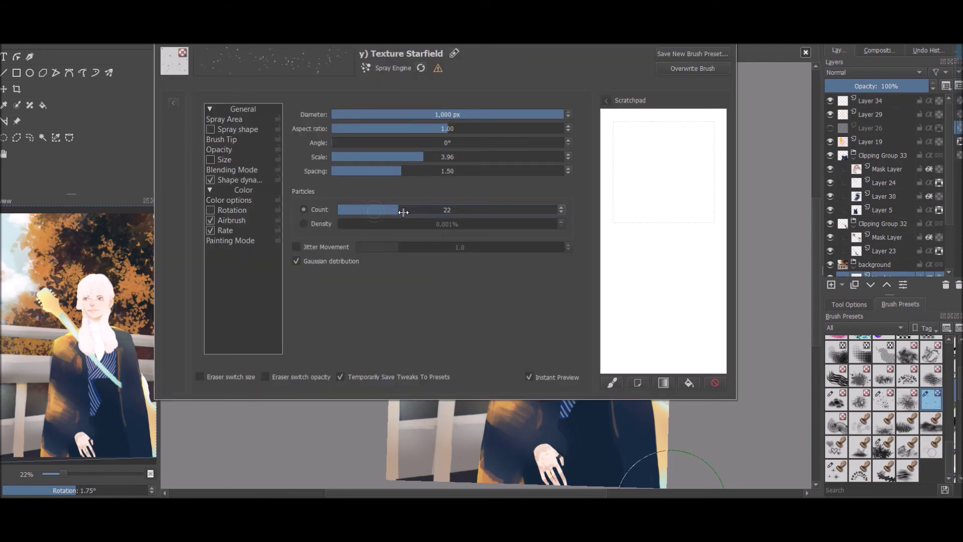
left_click_drag(482, 129, 509, 129)
left_click_drag(509, 142, 486, 143)
left_click_drag(502, 157, 550, 160)
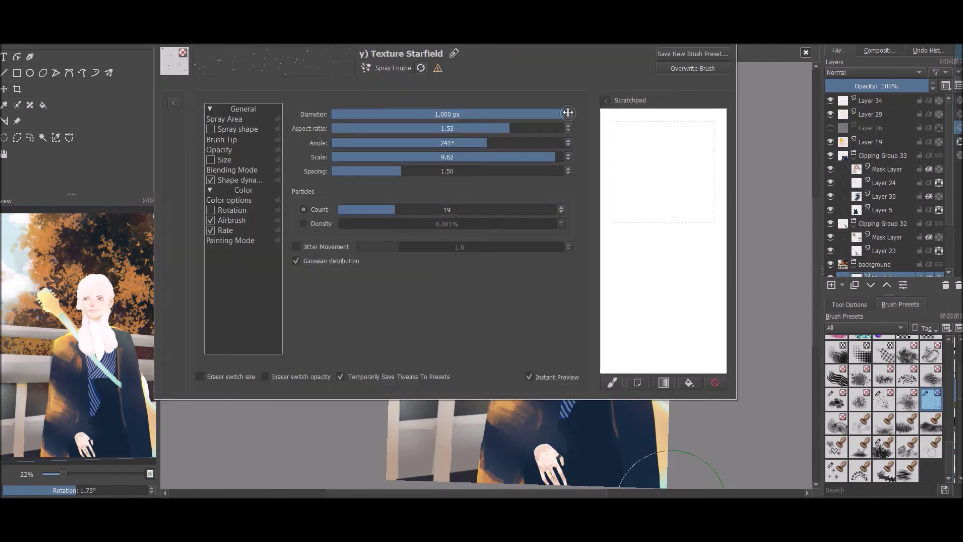
left_click(693, 54)
left_click(558, 346)
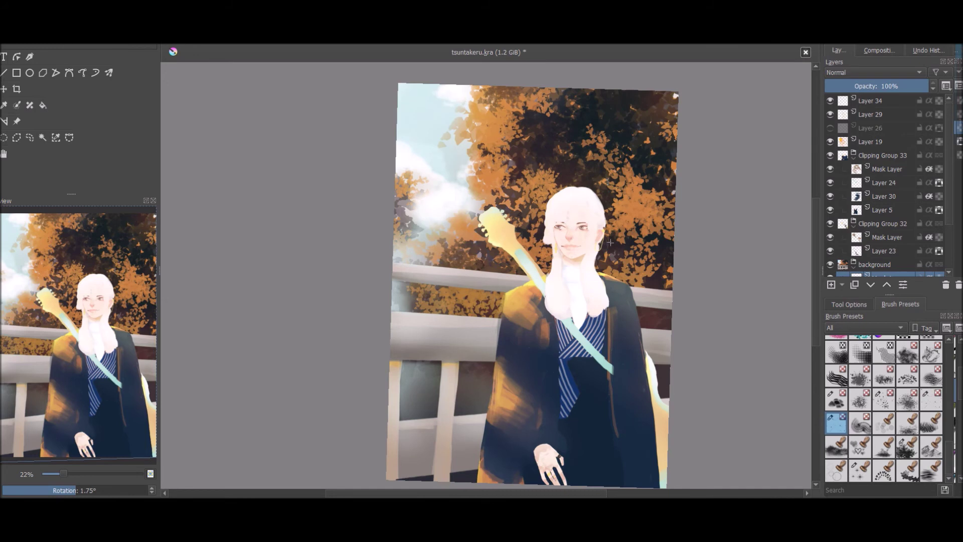
- Readjust the custom starfield brush and try spraying specks over the picture
key("F5")
left_click_drag(656, 198, 692, 142)
key("F5")
scroll(704, 367, "up", 1)
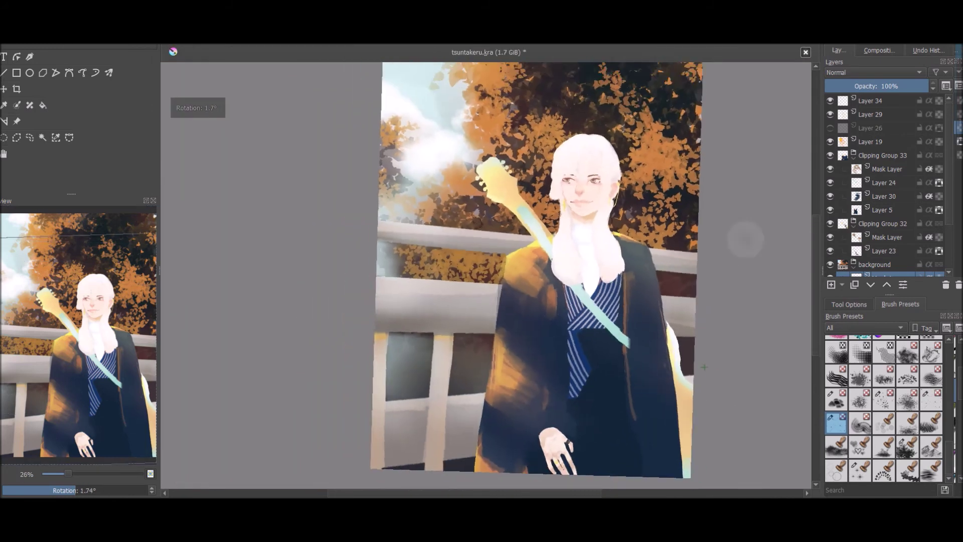
scroll(704, 367, "down", 1)
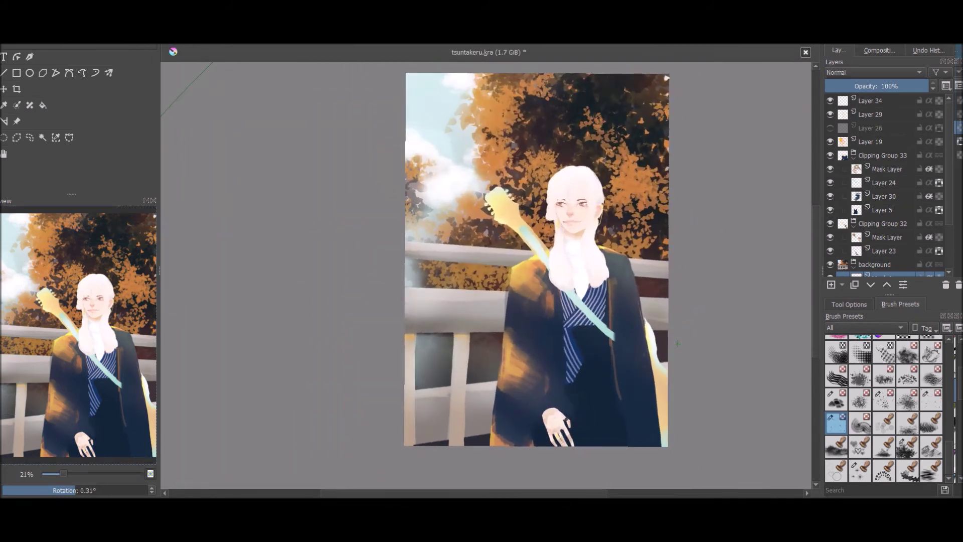
scroll(678, 343, "down", 1)
- Spray fine specks across the picture on Layer 34 with the custom starfield brush and set the layer's opacity to 59%
right_click(595, 331)
left_click(487, 150)
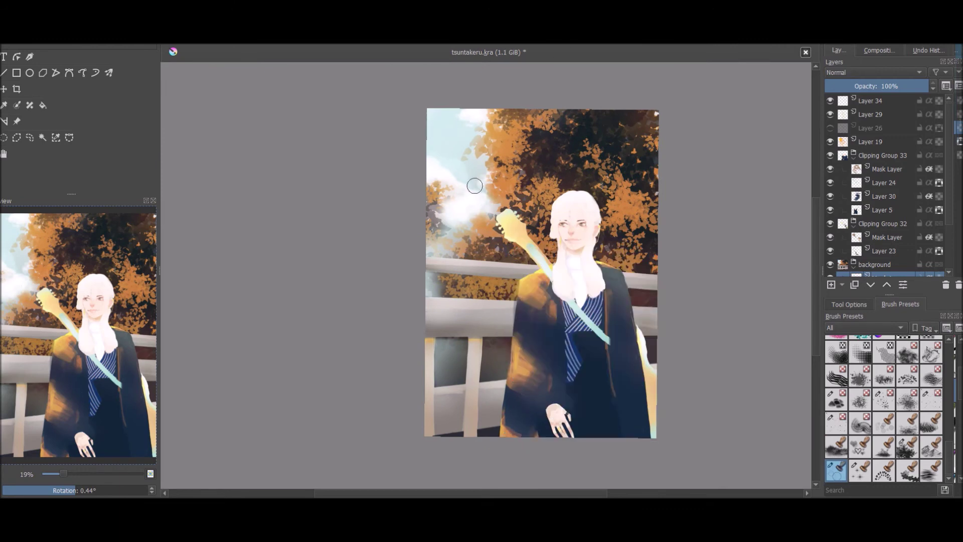
scroll(530, 311, "up", 1)
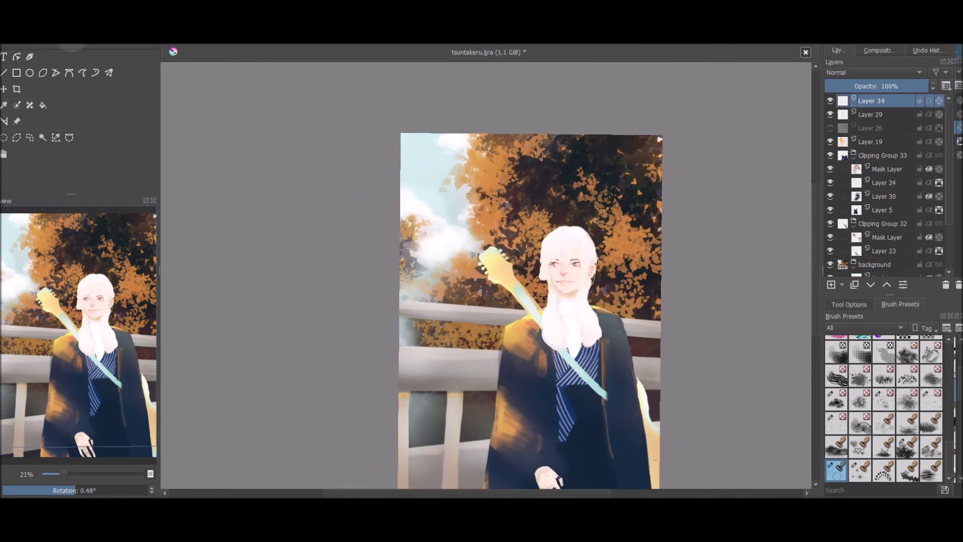
key("slash")
left_click_drag(650, 278, 715, 278)
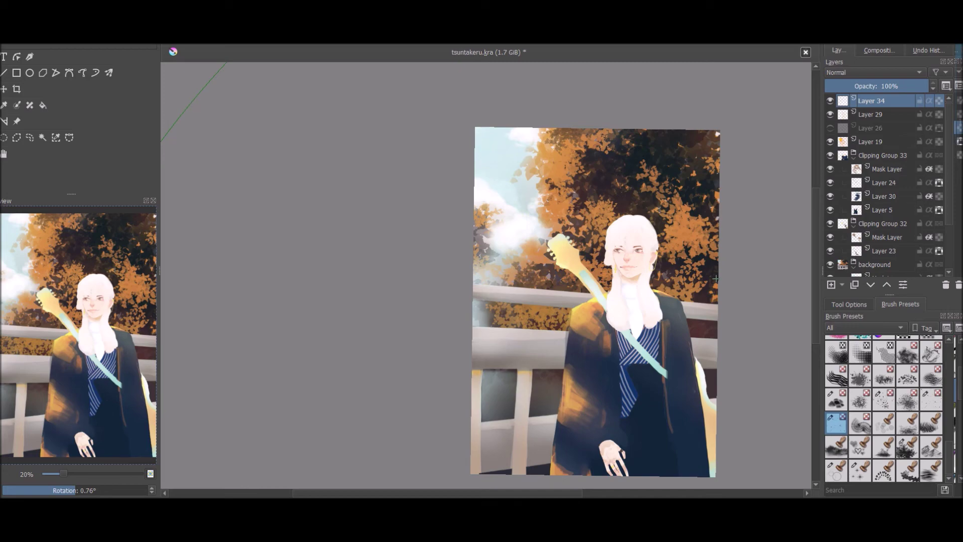
left_click_drag(715, 279, 568, 269)
left_click_drag(526, 135, 671, 245)
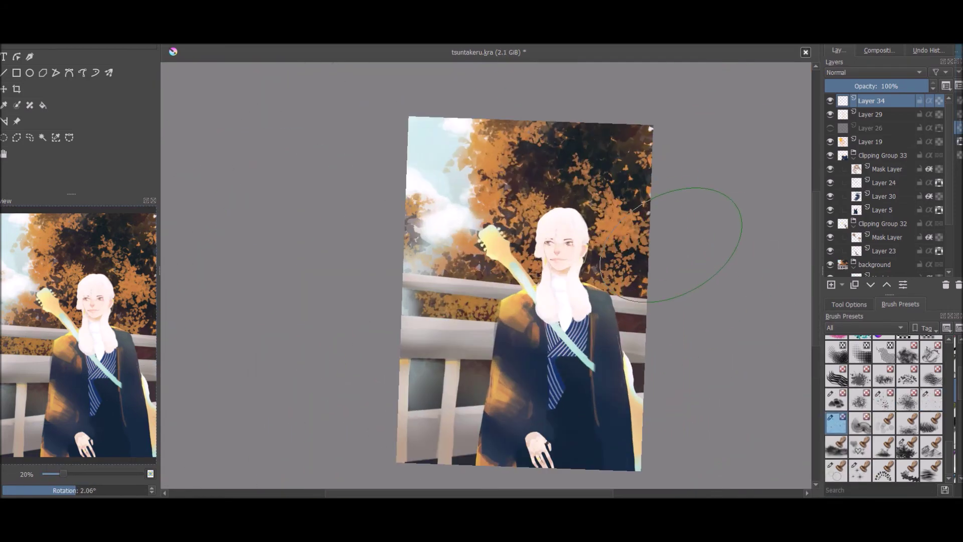
left_click_drag(652, 395, 685, 396)
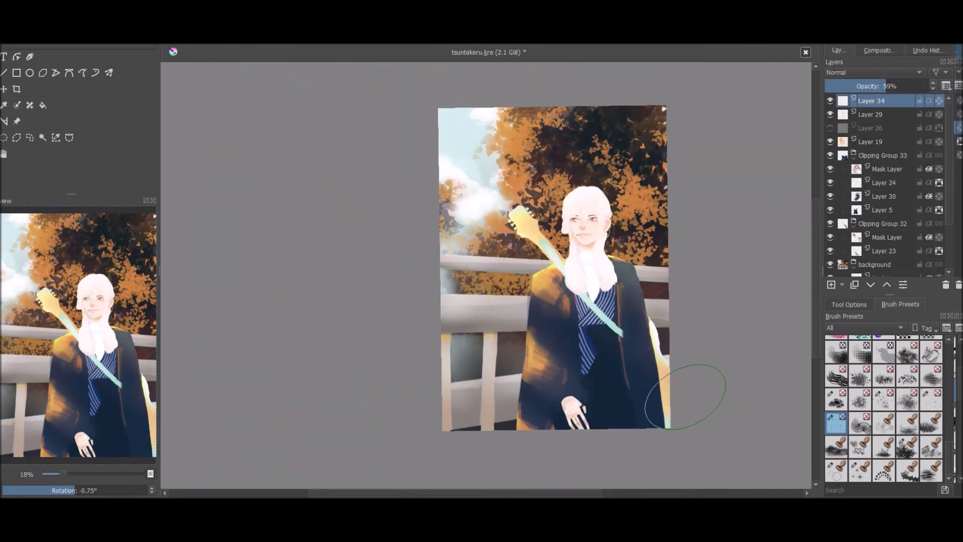
- Add Layer 36 at the top of Clipping Group 33 and paint two round orange lenses over the eyes
key("Insert")
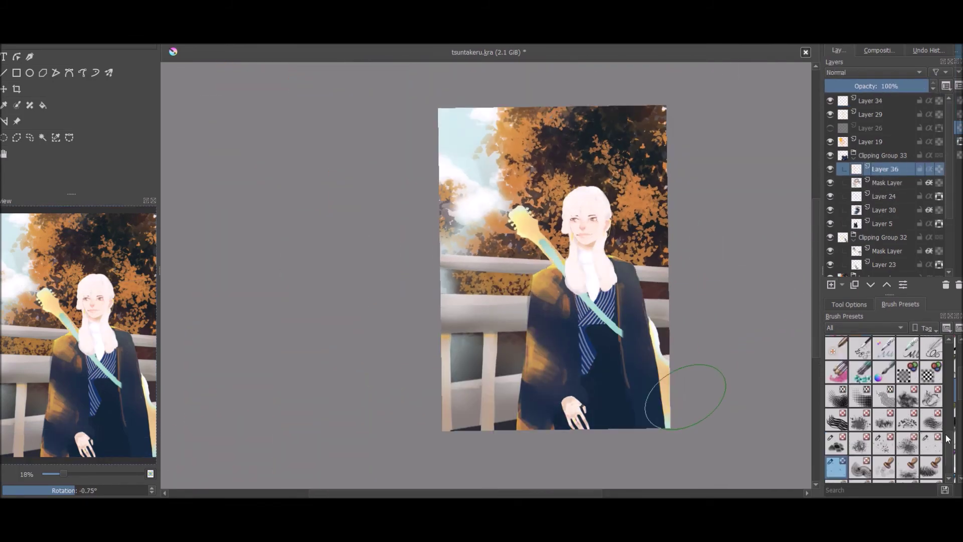
right_click(598, 312)
left_click_drag(597, 312, 550, 66)
left_click(613, 263)
left_click(542, 262)
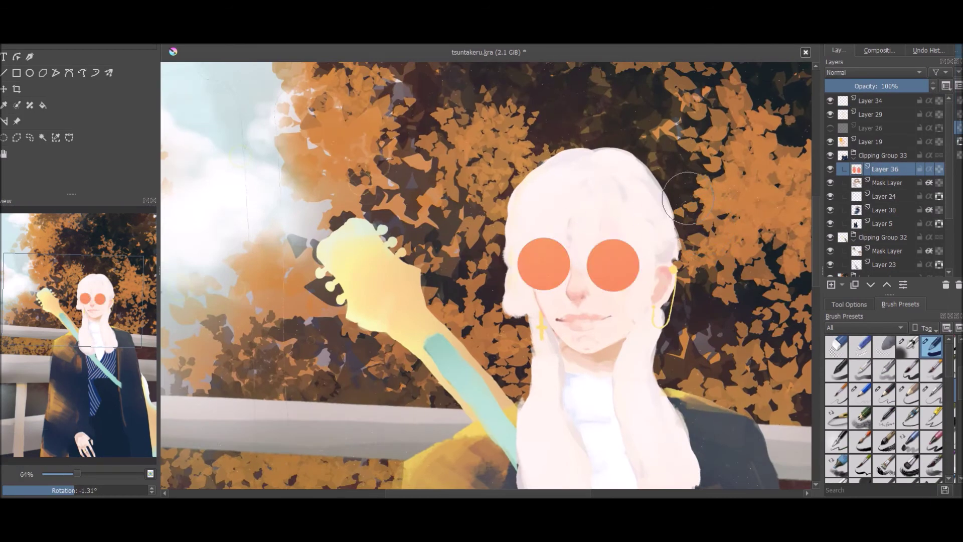
- Make the orange lenses translucent and draw a grey nose bridge between them on new Layer 37
key("Insert")
left_click_drag(577, 301, 622, 349)
right_click(552, 326)
left_click(586, 383)
mouse_move(497, 301)
left_mouse_down()
mouse_move(530, 270)
mouse_move(556, 265)
left_mouse_up()
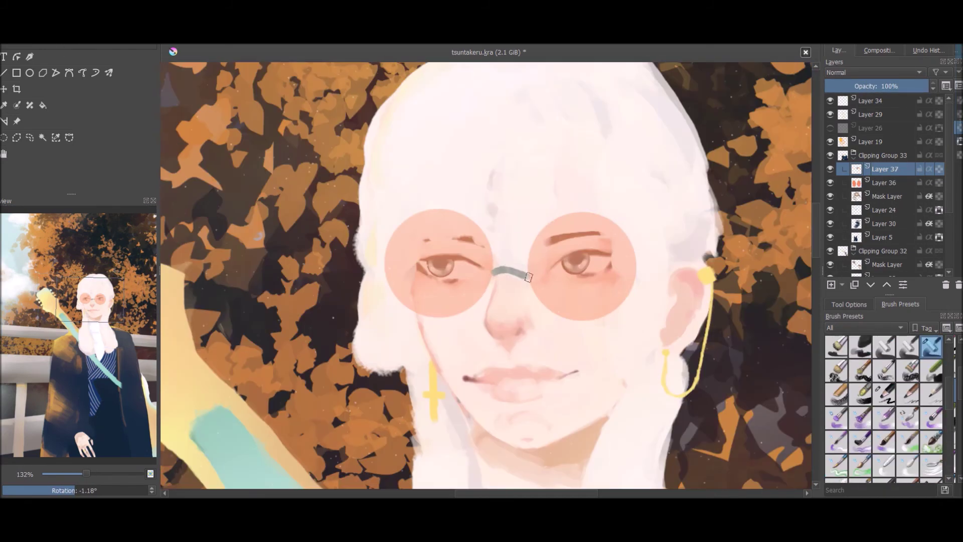
- Move Layer 37 below the lens layer and draw the grey temple arms of the glasses
key("ctrl+Page_Down")
left_click_drag(392, 266, 655, 184)
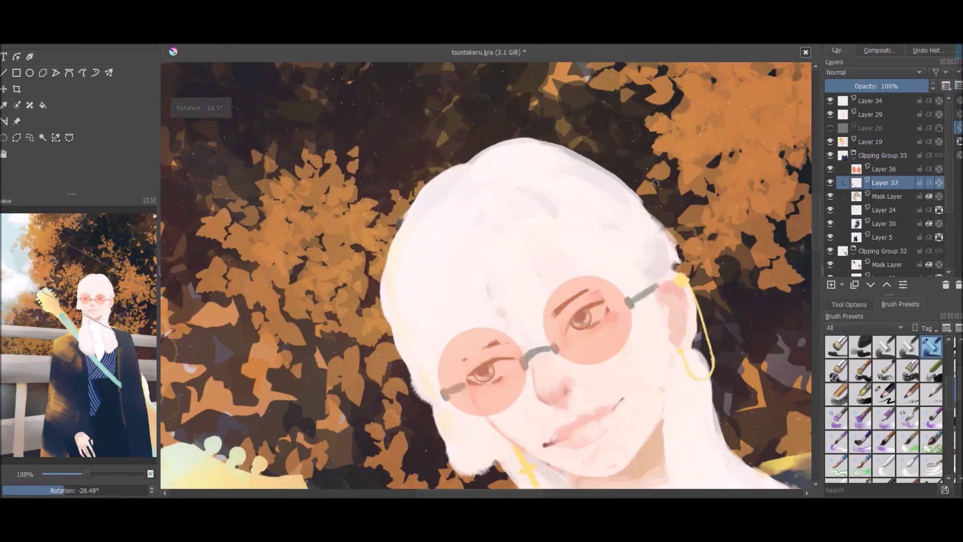
left_click_drag(568, 297, 308, 45)
- Outline the lenses with thin grey rims and merge the glasses layers, clearing the parts covered by hair
left_click_drag(537, 166, 542, 241)
key("ctrl+e")
key("b")
mouse_move(622, 329)
left_mouse_down()
mouse_move(562, 281)
mouse_move(444, 336)
mouse_move(613, 334)
mouse_move(555, 303)
left_mouse_up()
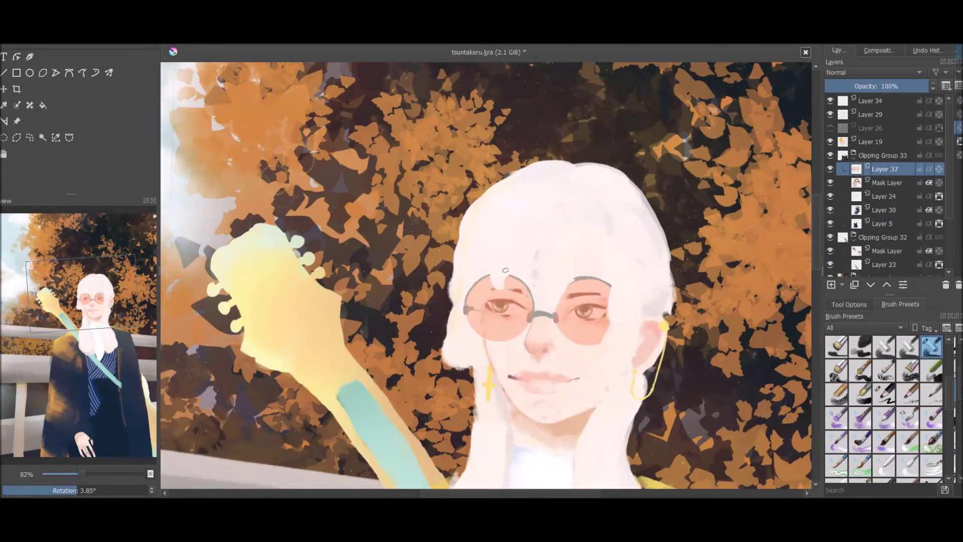
left_click_drag(498, 254, 491, 173)
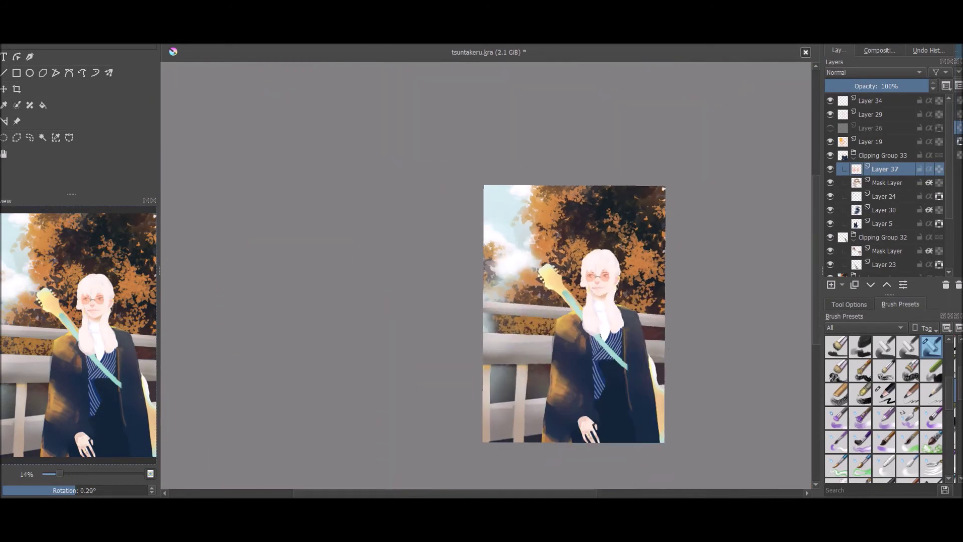
- Touch up the coat on Layer 30 and the guitar strap above it, hiding Clipping Group 33's mask layer
left_click(592, 326)
left_click_drag(399, 141, 523, 119)
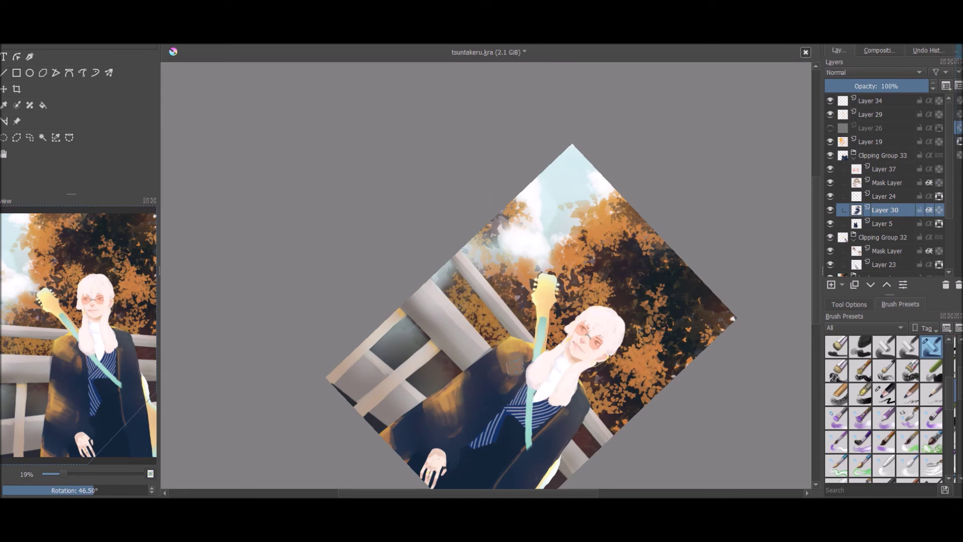
left_click(830, 182)
mouse_move(462, 393)
left_mouse_down()
mouse_move(606, 348)
mouse_move(711, 412)
mouse_move(542, 191)
left_mouse_up()
key("Page_Up")
left_click_drag(579, 330, 684, 232)
scroll(883, 200, "down", 1)
- Touch up the guitar on Layer 23, toggling Clipping Group 32 and its mask layer to check the base colours
left_click(859, 203)
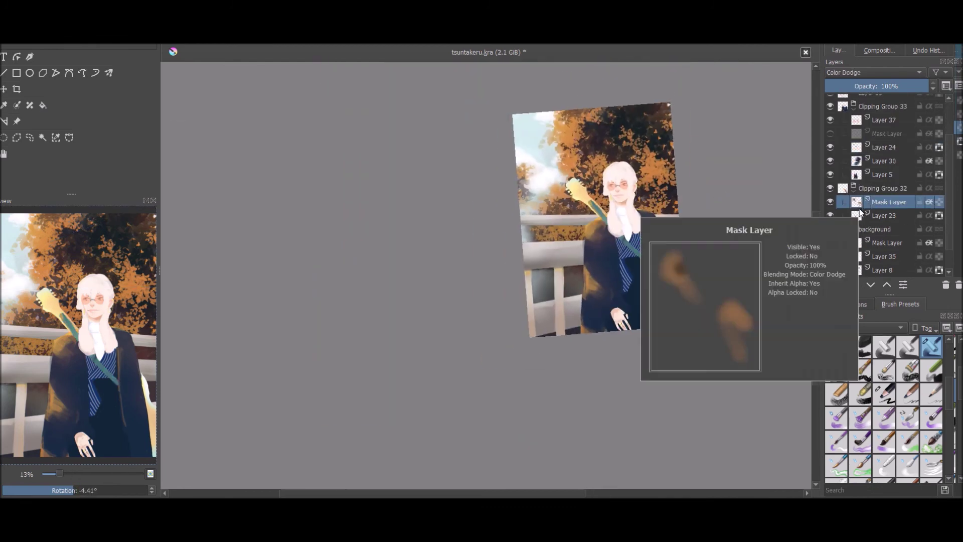
scroll(861, 213, "up", 2)
left_click_drag(602, 301, 551, 200)
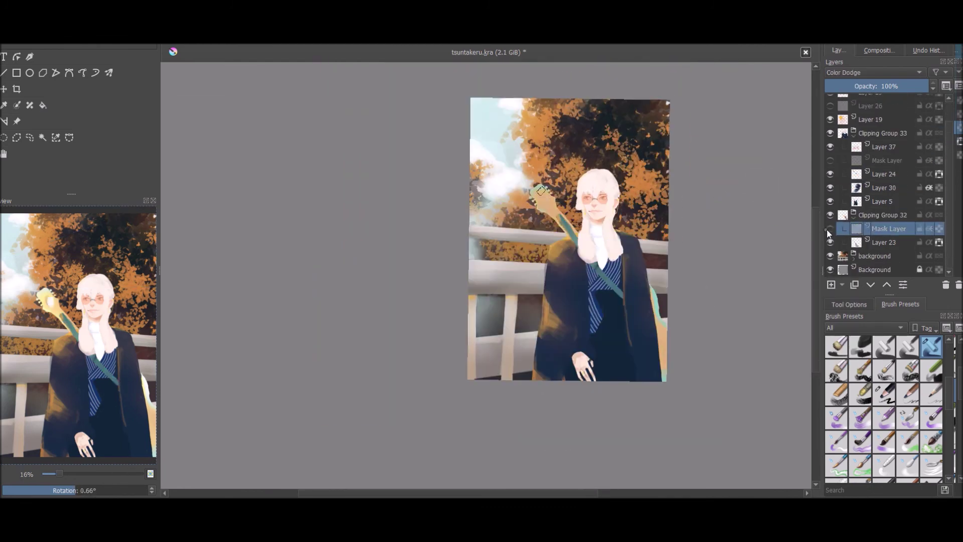
left_click(849, 243)
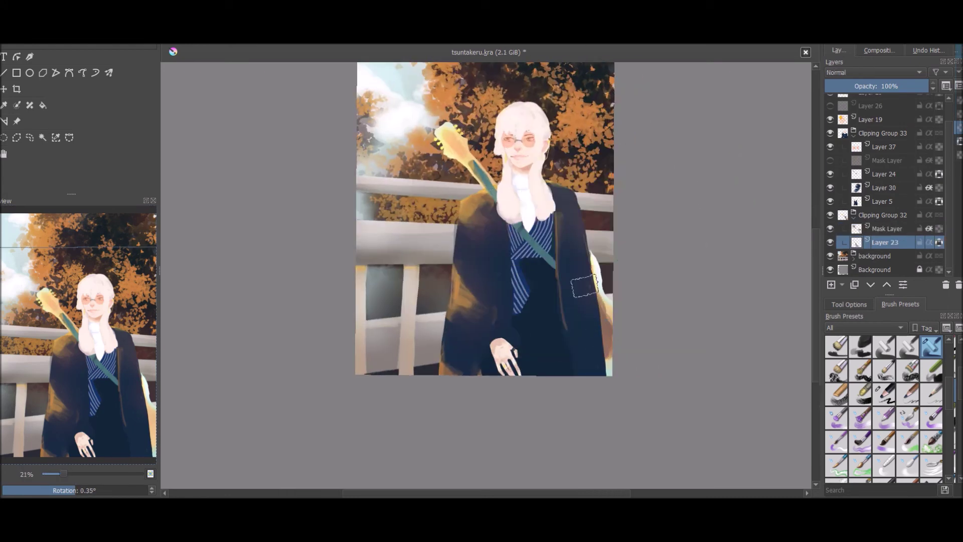
left_click_drag(585, 286, 663, 216)
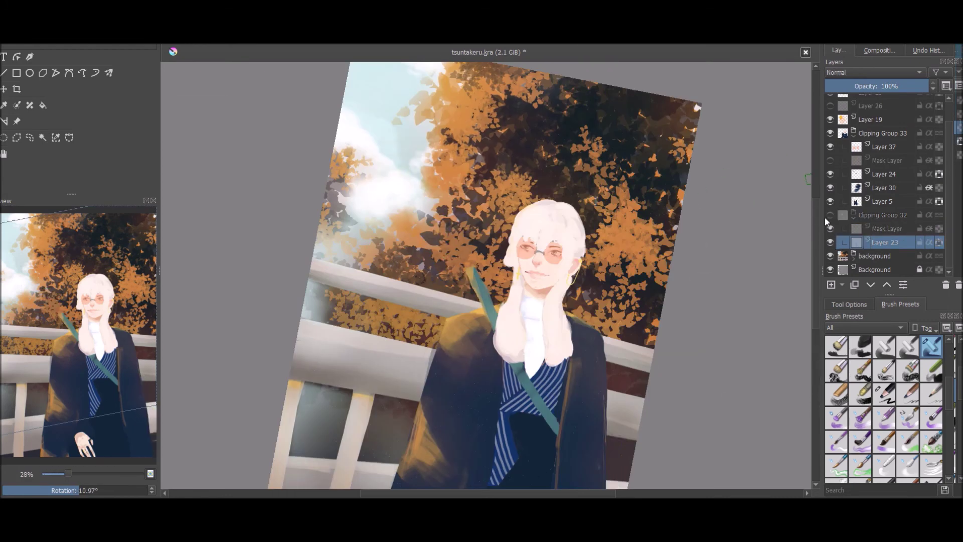
left_click(830, 215)
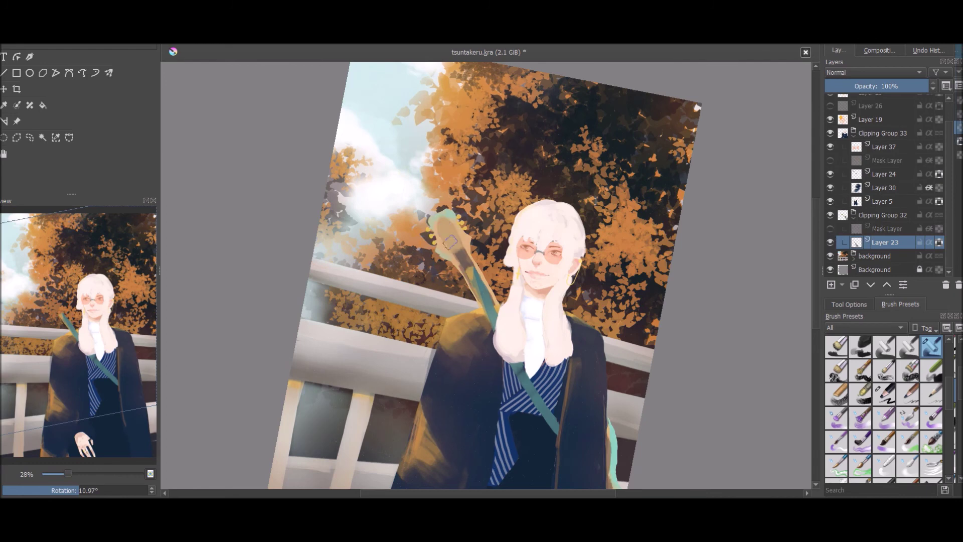
left_click_drag(448, 253, 560, 346)
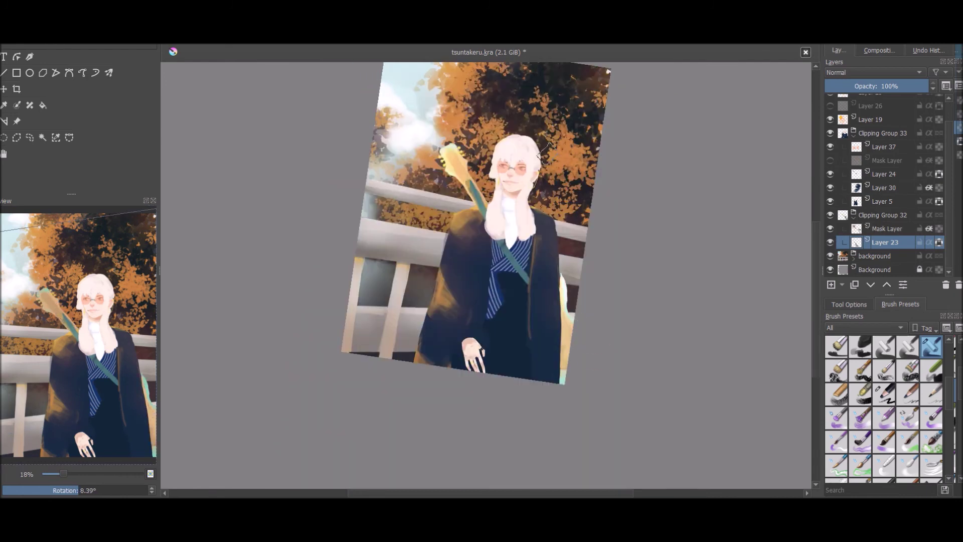
left_click_drag(551, 306, 669, 184)
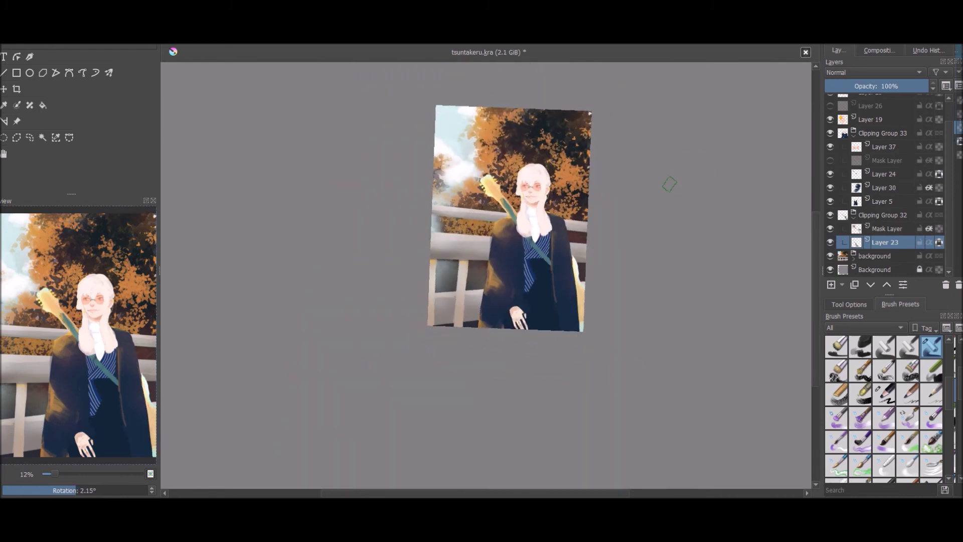
left_click_drag(670, 184, 627, 363)
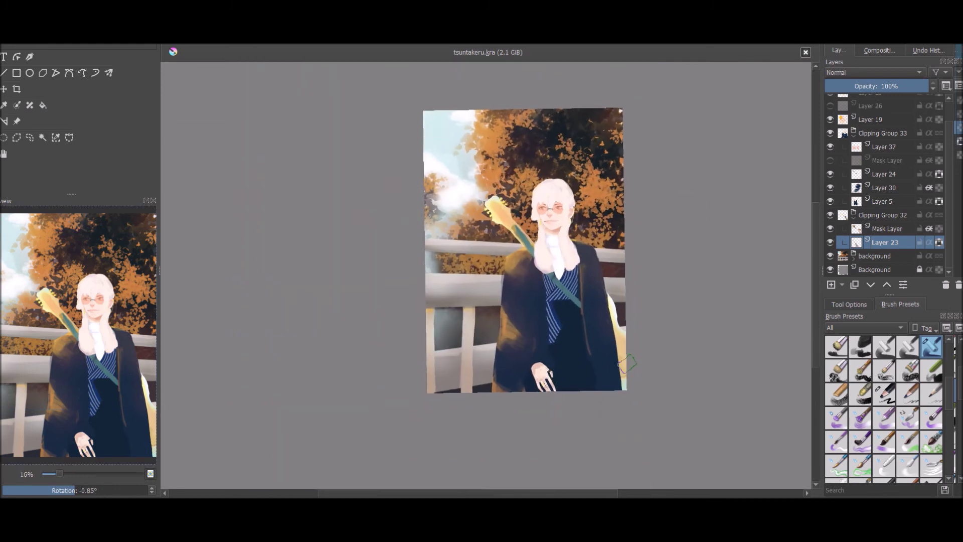
- Show Clipping Group 33's mask layer again and merge Layer 30 down into Layer 5
scroll(878, 170, "up", 1)
right_click(883, 155)
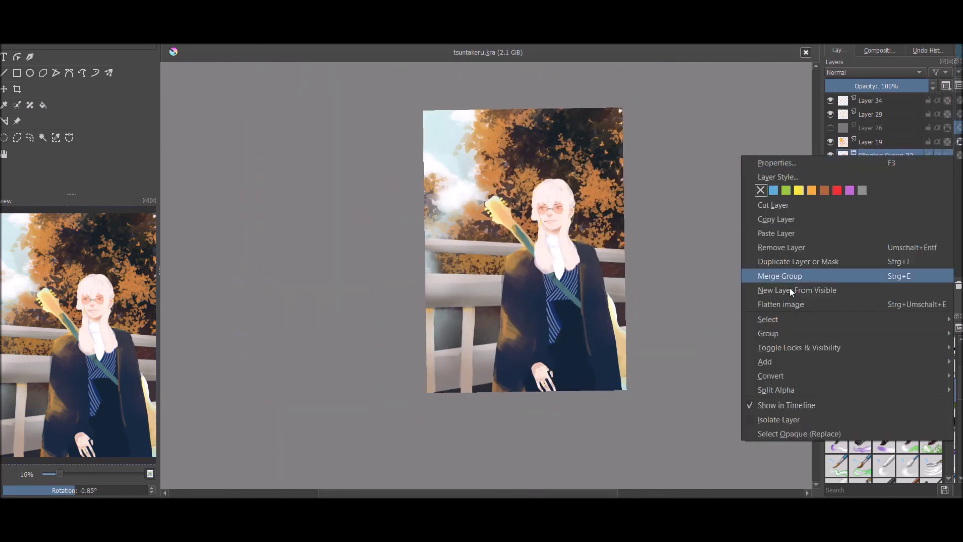
left_click(890, 176)
left_click(886, 182)
left_click(893, 219)
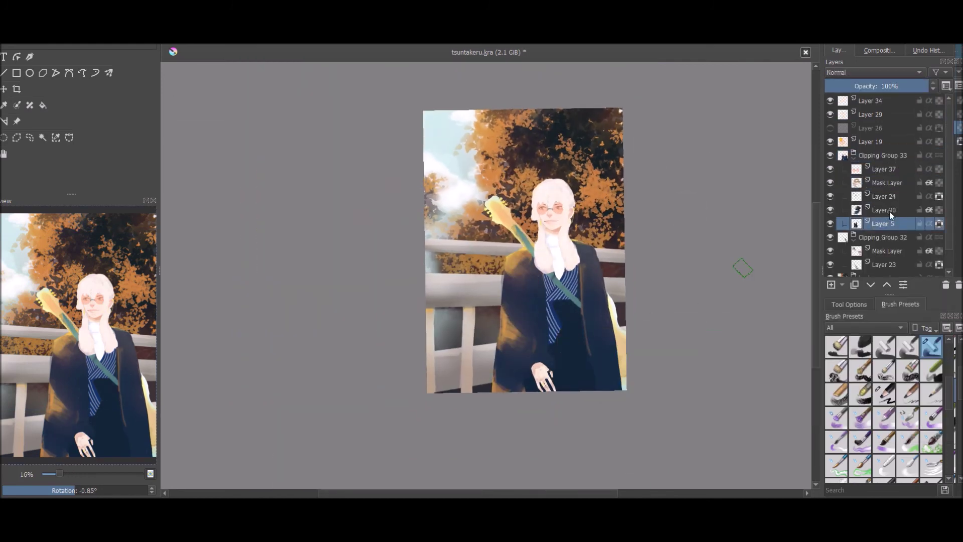
right_click(893, 218)
left_click(803, 402)
- Select the coat's shoulder and sleeve on the guitar side of Layer 5 with a freehand outline
mouse_move(521, 382)
left_mouse_down()
mouse_move(443, 484)
mouse_move(416, 316)
mouse_move(425, 170)
mouse_move(505, 206)
left_mouse_up()
key("minus")
key("alt+r")
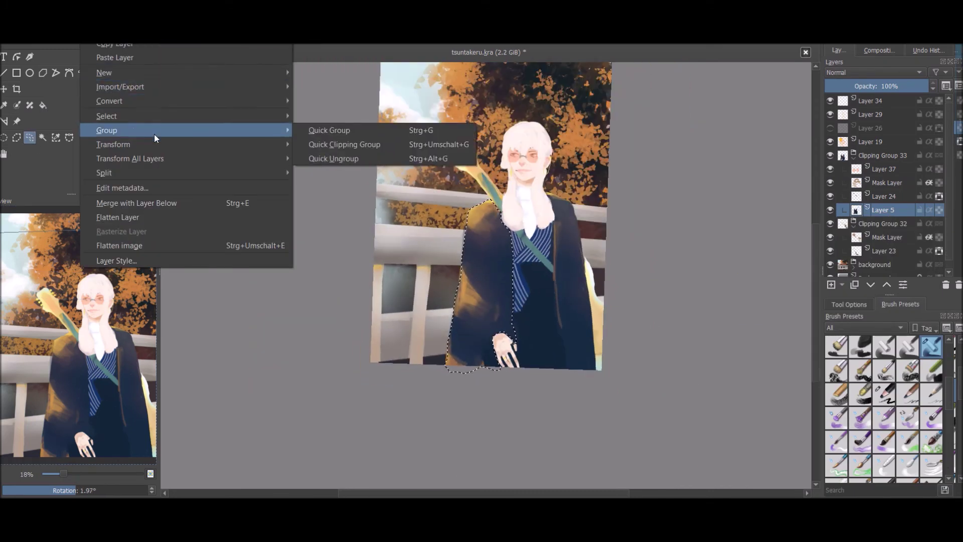
left_click(117, 35)
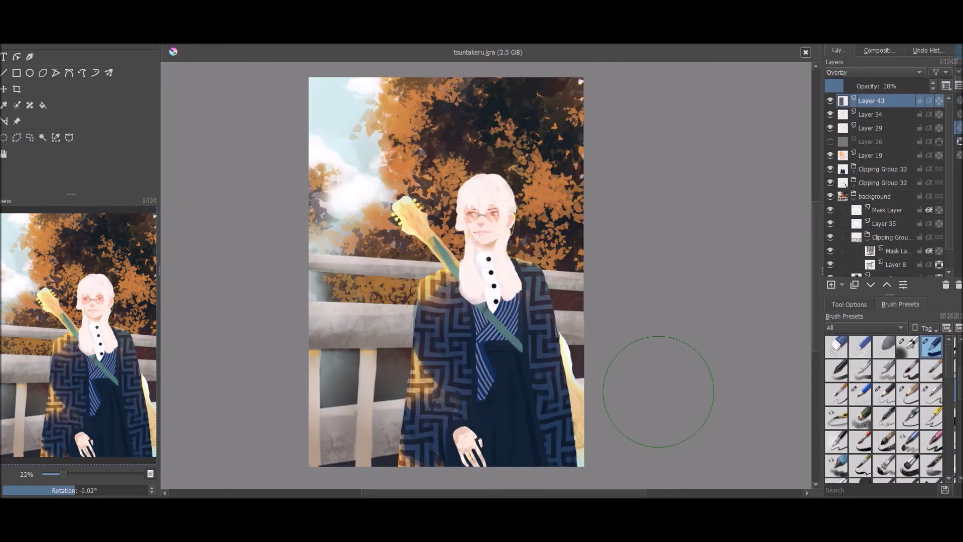
- Test the Overlay effect of Layer 43 at 97% opacity, then lower its opacity again
left_click(874, 89)
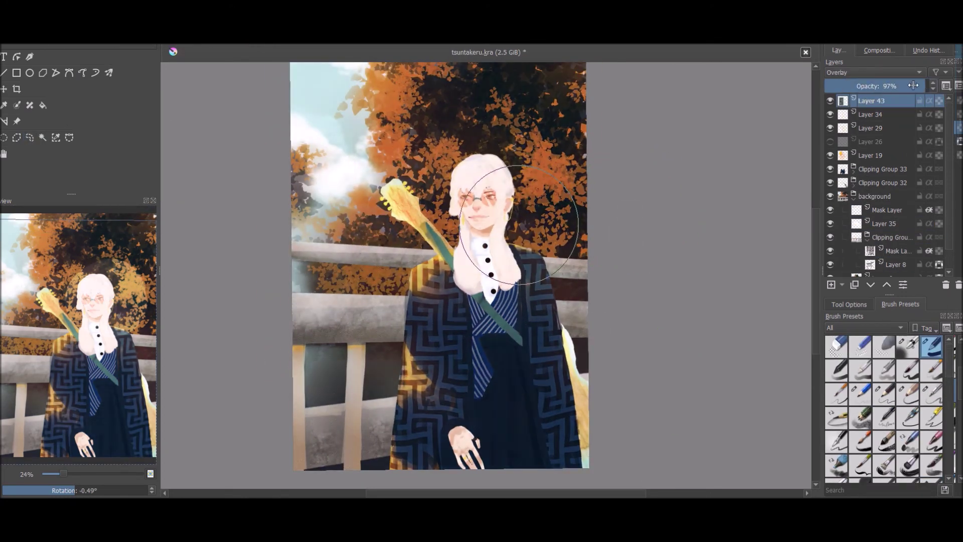
left_click_drag(874, 88, 857, 89)
- Add Layer 44 at the top of Clipping Group 33 and stamp dark leaf shapes over the hair, collar and hand
scroll(945, 436, "down", 3)
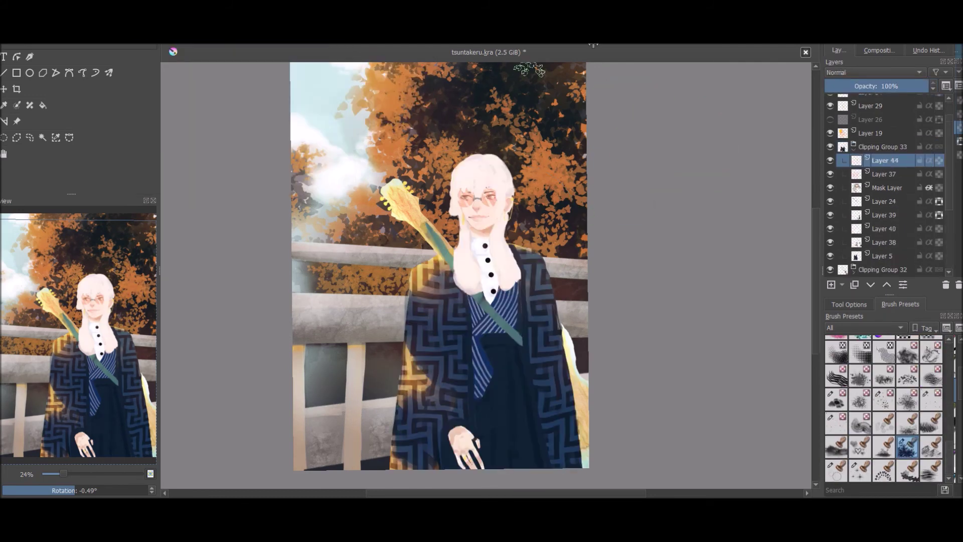
scroll(436, 451, "down", 1)
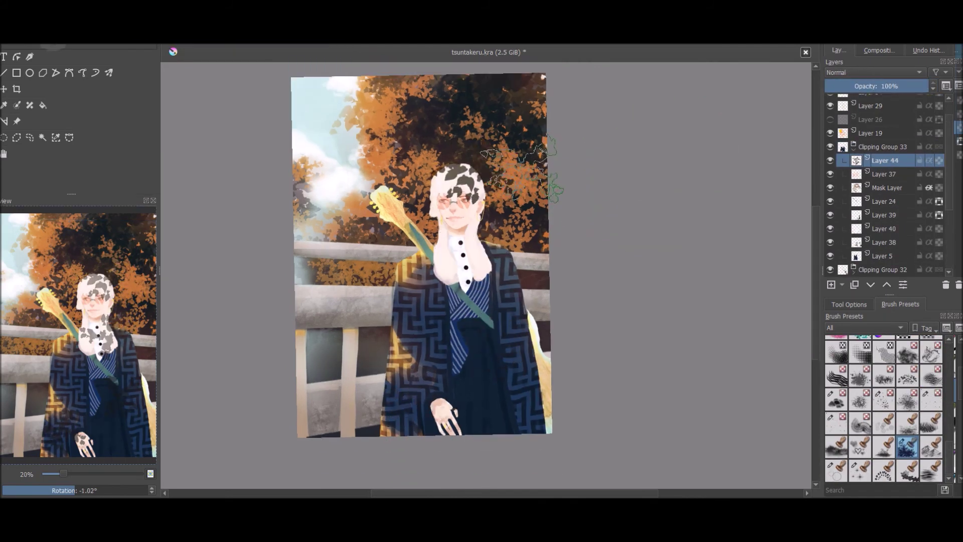
left_click_drag(451, 191, 492, 266)
- Make Layer 44 inherit alpha, set its blending mode to Multiply and lower its opacity to 44%
left_click(929, 160)
left_click(873, 72)
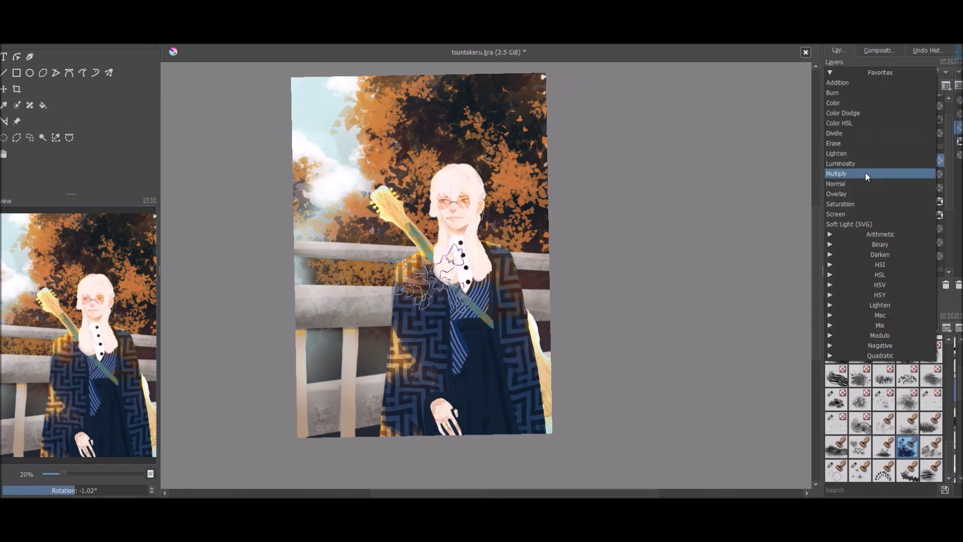
left_click(866, 173)
left_click_drag(898, 86, 871, 85)
- Clear the leaf shadows from the face and soften those on the collar, keeping a grey patch on the hair
key("slash")
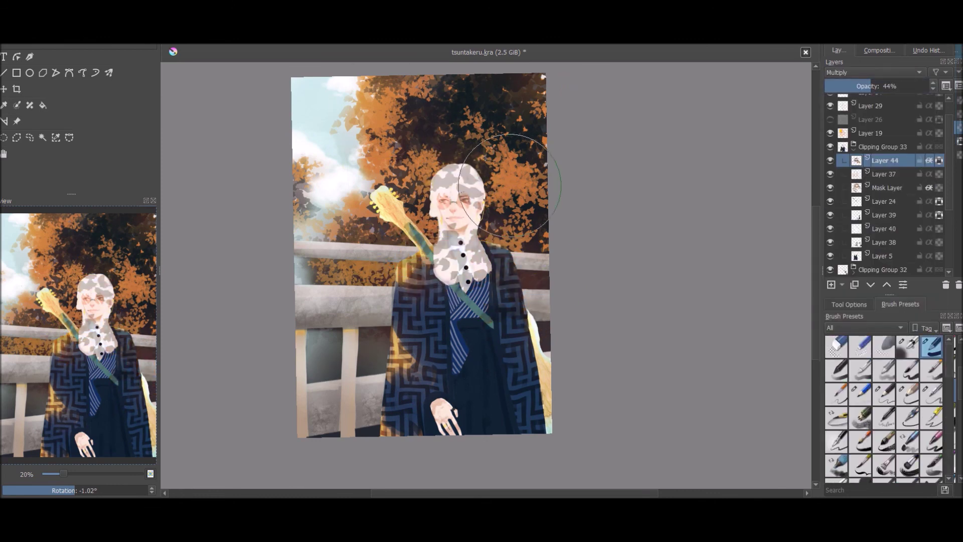
left_click_drag(455, 192, 467, 271)
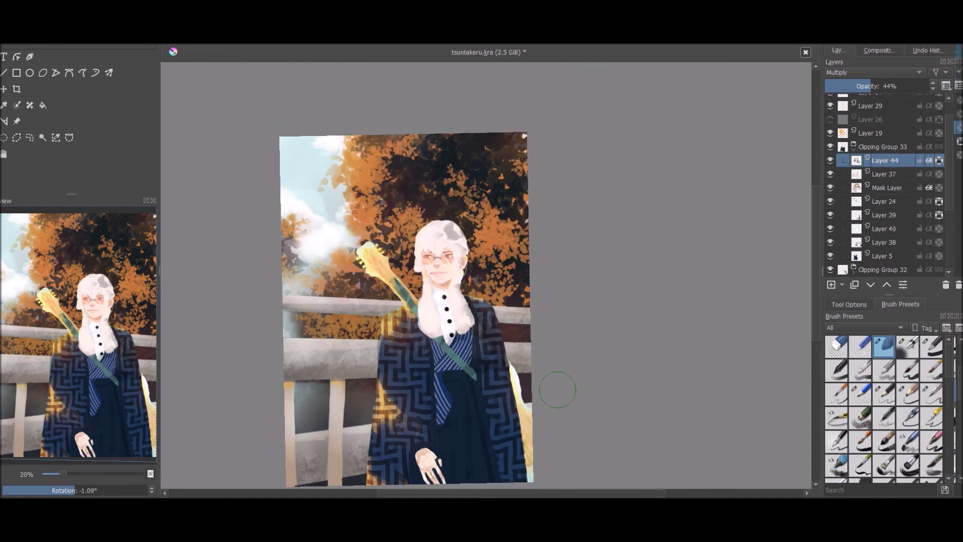
- Collapse Clipping Group 33, add Layer 45 above Layer 34 and stamp dark foreground leaves over the lower bridge and coat edges
scroll(645, 217, "down", 2)
left_click(944, 143)
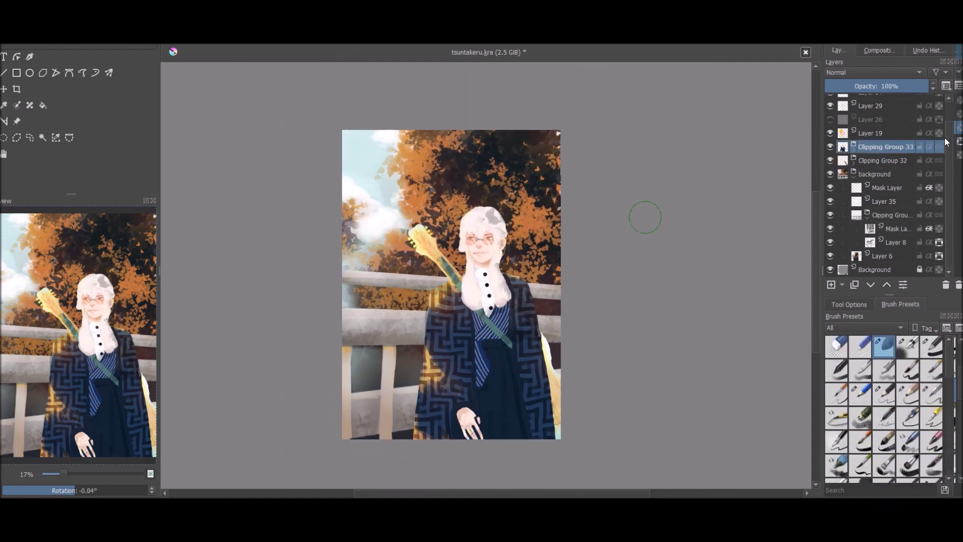
scroll(944, 138, "up", 1)
left_click(883, 114)
key("slash")
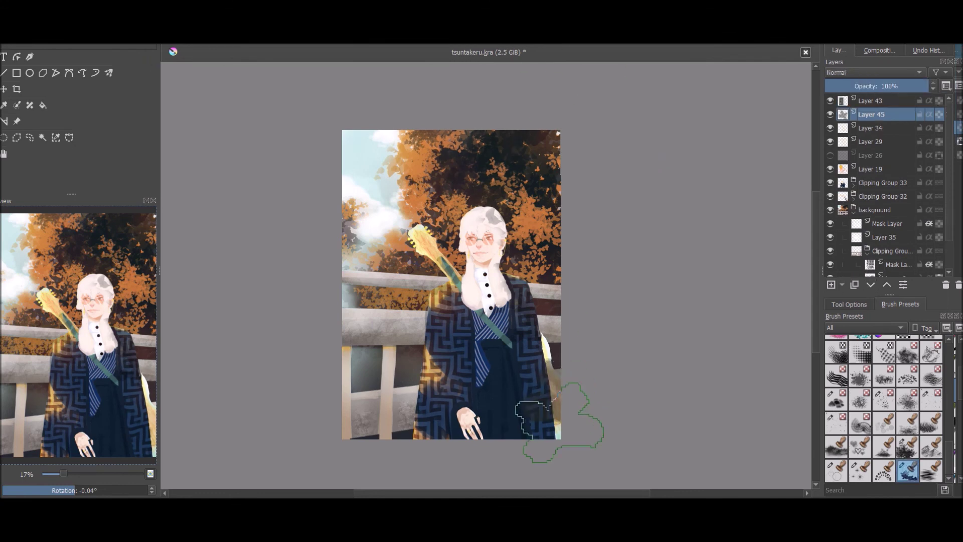
left_click_drag(381, 401, 357, 264)
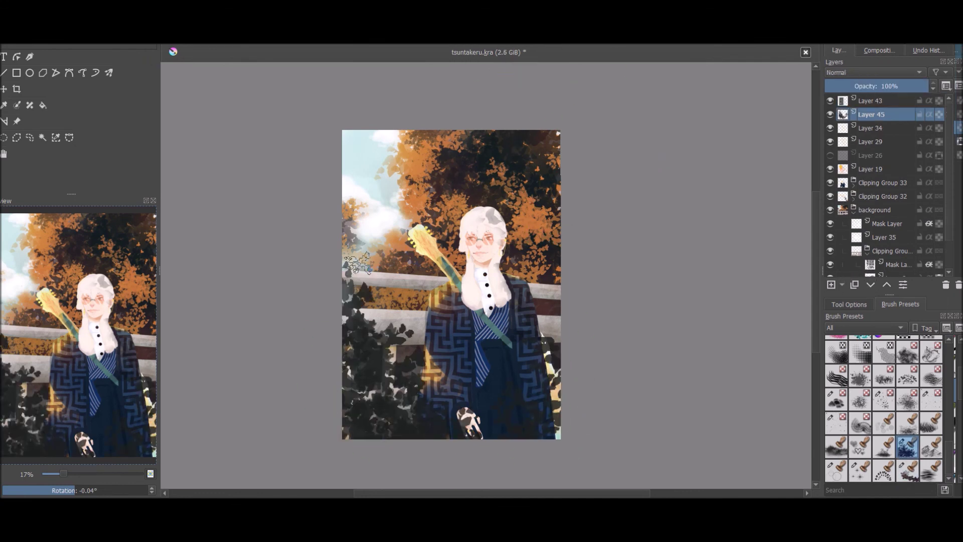
- Try a Gaussian Blur with a 36.39 px radius on the foreground leaves of Layer 45
left_click(146, 38)
mouse_move(156, 72)
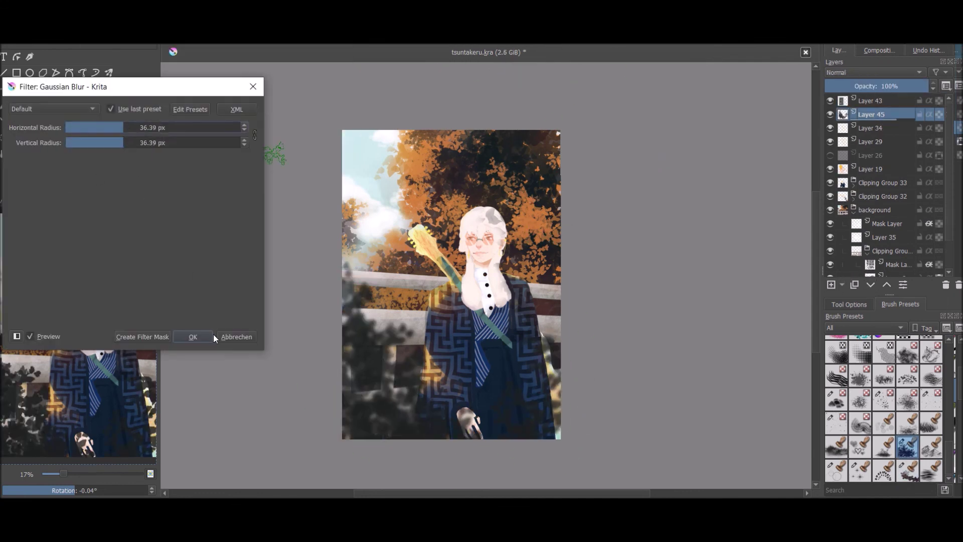
key("Escape")
- Stamp more dark leaves on Layer 45 over the upper and right parts of the autumn tree
right_click(508, 194)
left_click(517, 311)
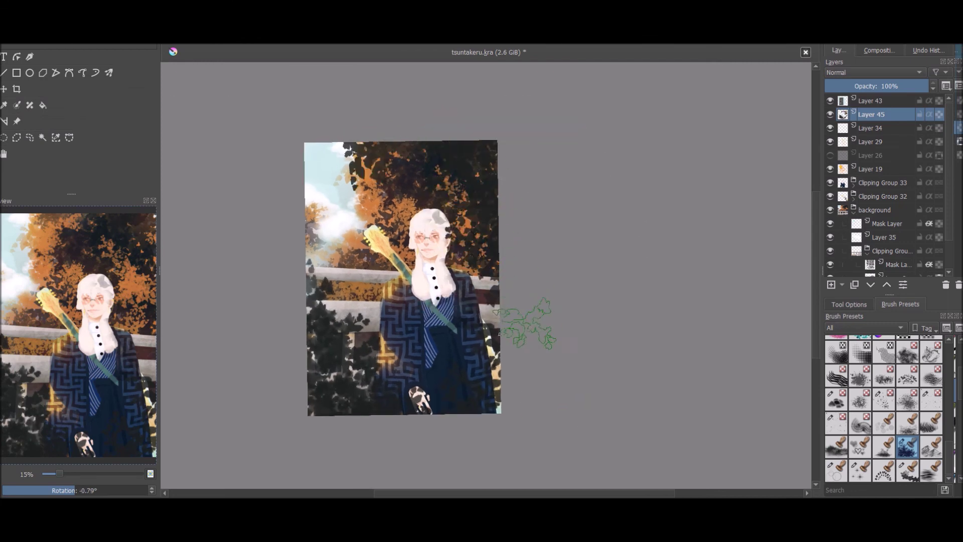
key("ctrl+shift+f")
key("Escape")
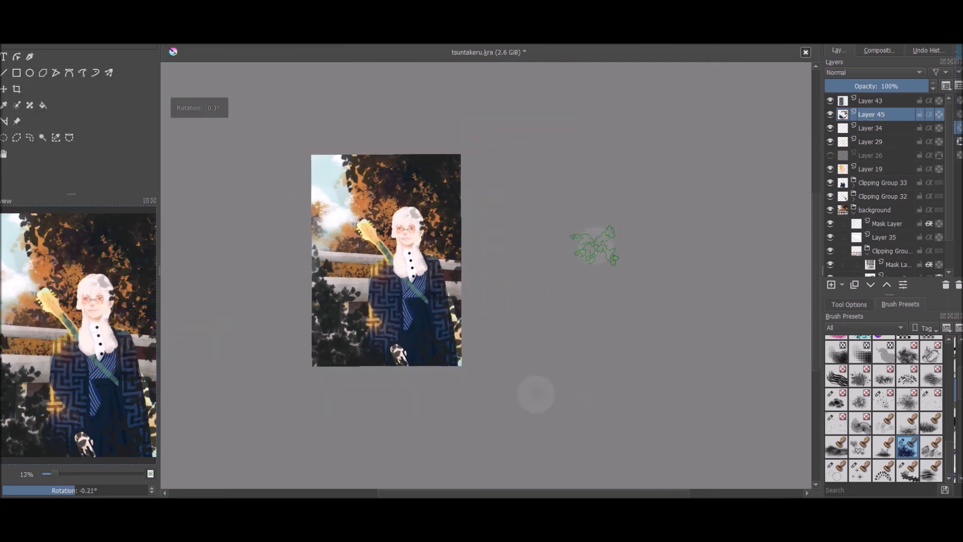
- Add a new layer and brush softly over the figure's head, coat and the picture's lower edge
key("slash")
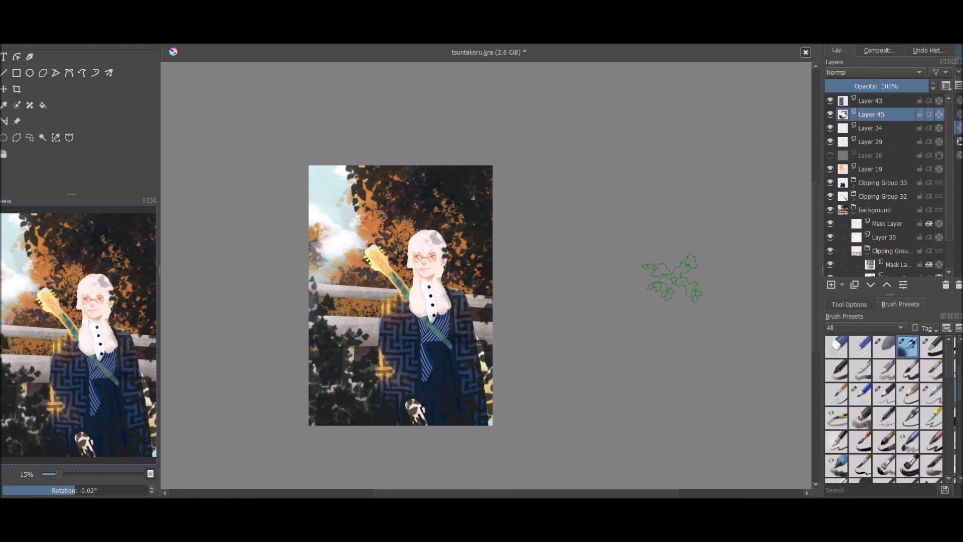
key("Insert")
key("alt+shift+d")
mouse_move(407, 187)
left_mouse_down()
mouse_move(307, 430)
mouse_move(463, 268)
left_mouse_up()
left_click_drag(394, 354, 531, 402)
left_click_drag(441, 441, 552, 412)
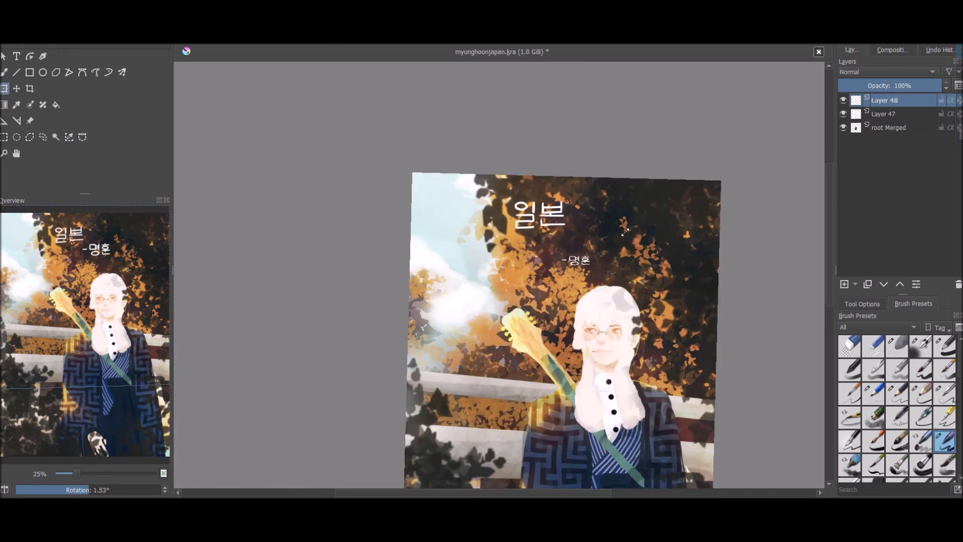
- Enlarge the white 일본 title, place the small byline beneath its end and save the file
key("Page_Down")
key("Return")
key("Page_Up")
key("b")
mouse_move(564, 228)
left_mouse_down()
mouse_move(709, 230)
mouse_move(700, 203)
left_mouse_up()
key("ctrl+s")
left_click_drag(615, 177, 430, 193)
key("ctrl+z")
left_click(862, 304)
key("ctrl+z")
left_click(108, 72)
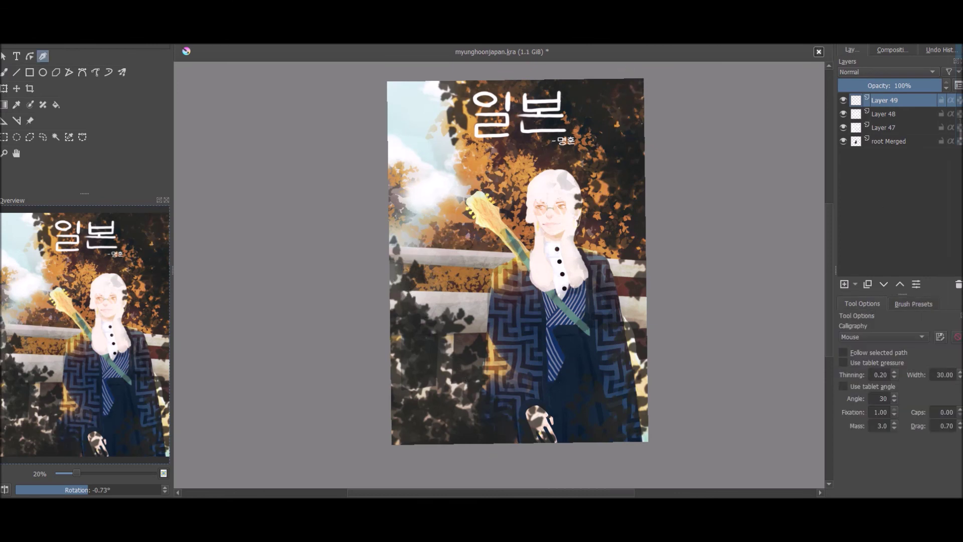
- Draw a long looping white line on Layer 49 from the picture's upper right to its lower edge with the Freehand Path tool
left_click_drag(624, 79, 456, 206)
left_click(95, 71)
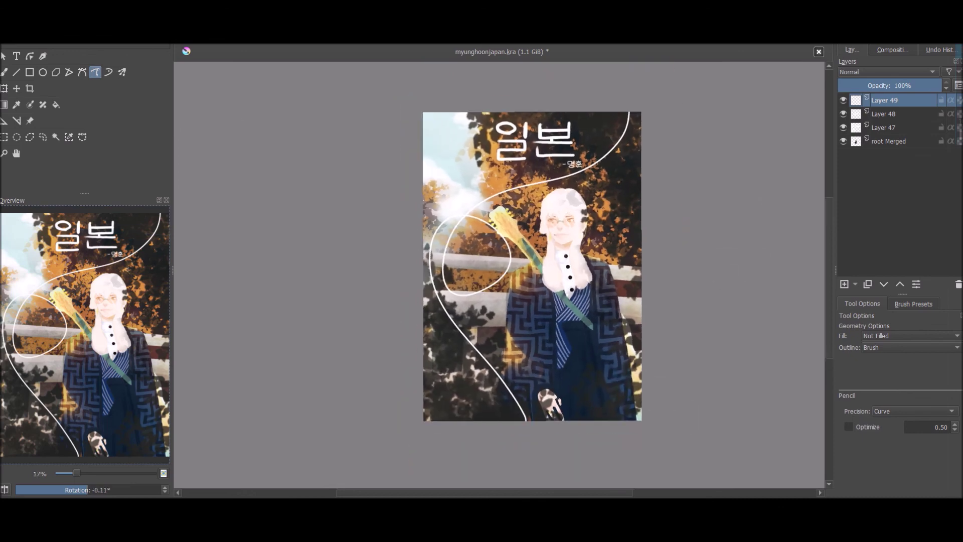
- Add Layer 50 and hand-letter "I STILL LOVE YOU" vertically in white beside the figure
key("Insert")
mouse_move(615, 166)
left_mouse_down()
mouse_move(615, 191)
mouse_move(590, 226)
left_mouse_up()
scroll(617, 176, "up", 4)
left_click_drag(594, 235, 594, 251)
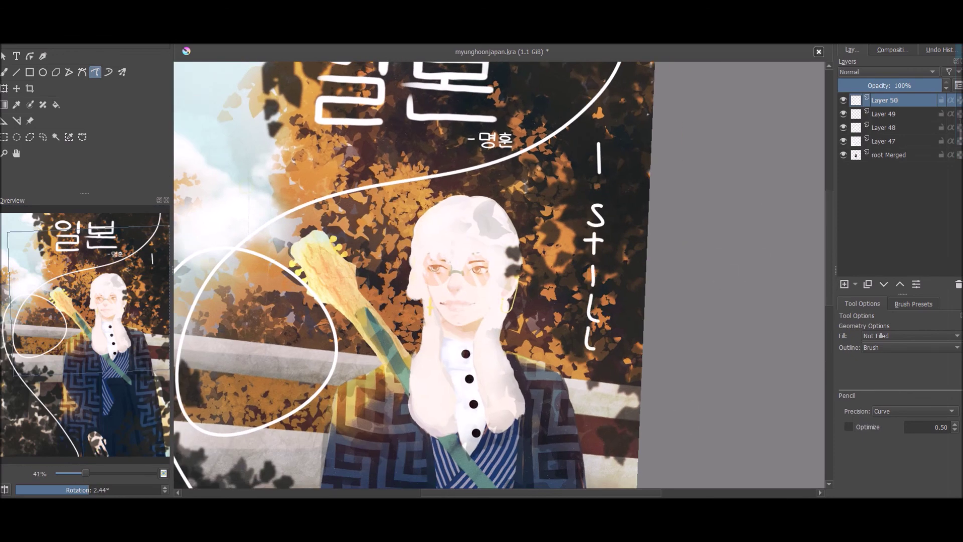
scroll(582, 311, "down", 3)
left_click_drag(578, 303, 577, 305)
left_click_drag(573, 325, 586, 329)
left_click_drag(582, 363, 577, 386)
left_click_drag(571, 394, 579, 416)
scroll(572, 353, "down", 2)
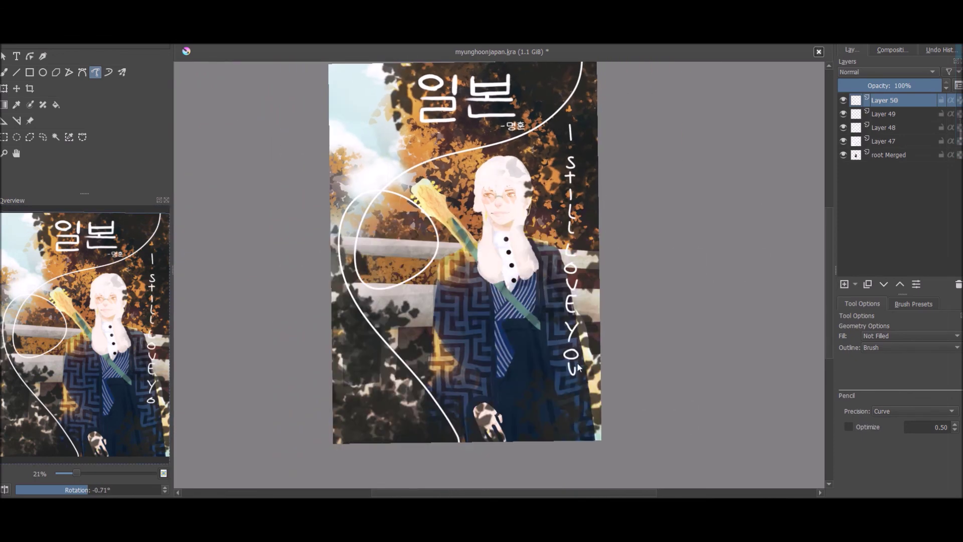
- Shrink the vertical lettering and move it closer to the picture's right edge with the Transform tool
key("ctrl+shift+f")
scroll(622, 275, "up", 2)
left_click_drag(622, 275, 607, 290)
key("ctrl+t")
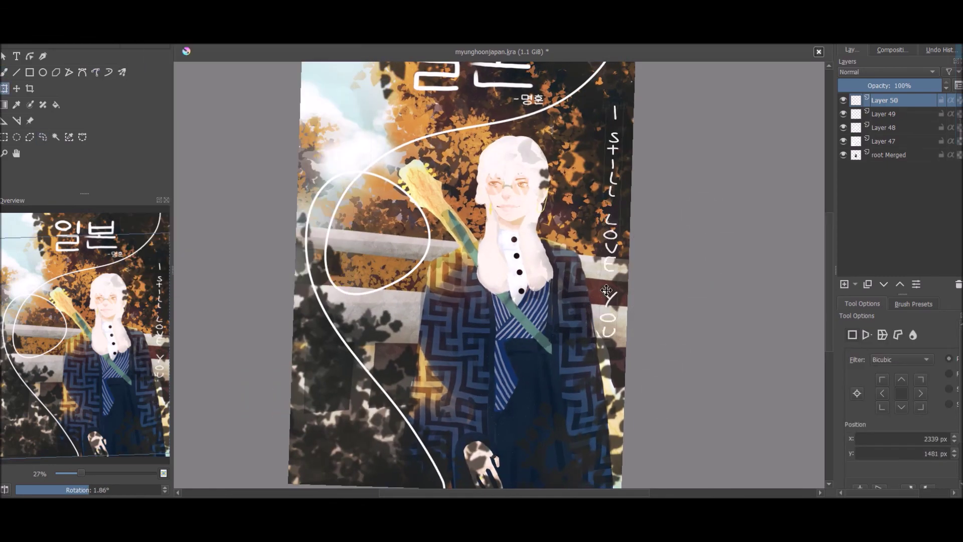
scroll(607, 290, "down", 2)
key("Return")
key("b")
scroll(683, 409, "up", 2)
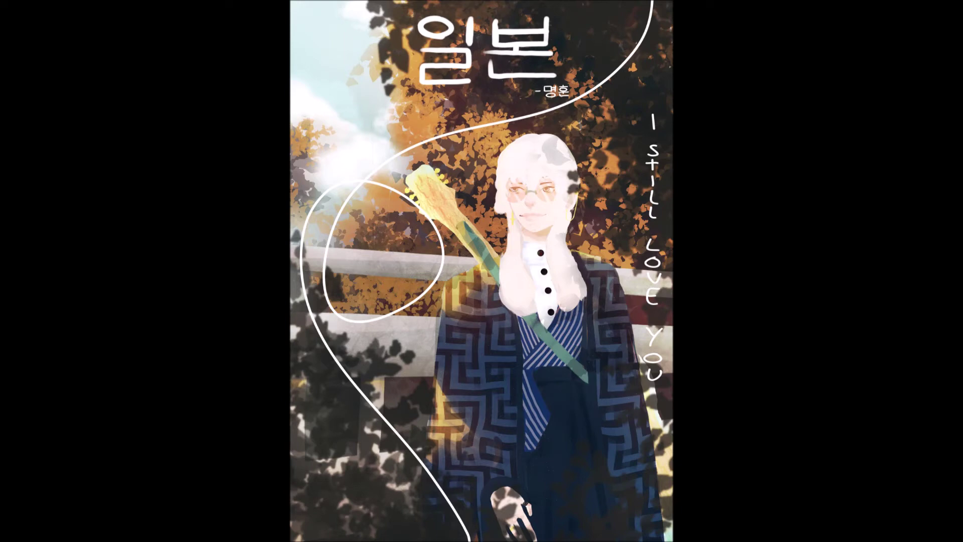